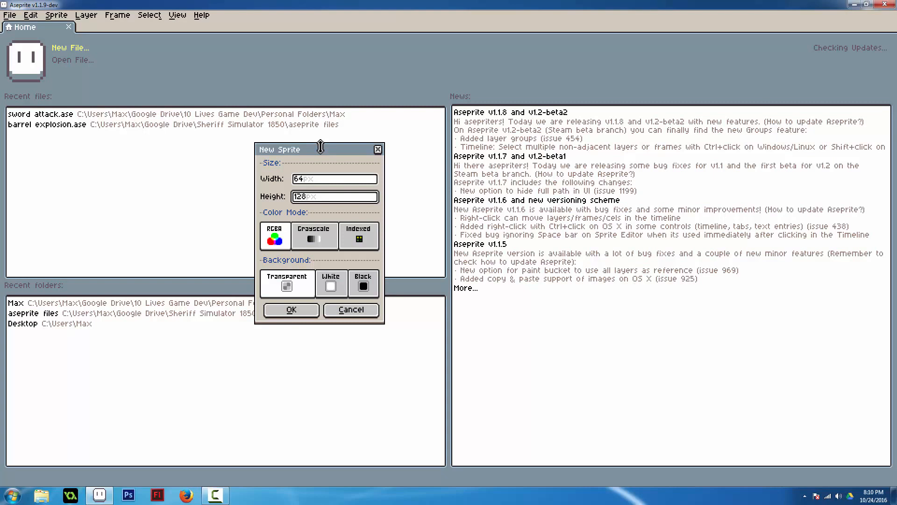
Create a 64 × 128 px RGB sprite with a transparent background and close the preview window.
{"action": "left_click_drag", "start_coordinate": [324, 150], "coordinate": [326, 151]}
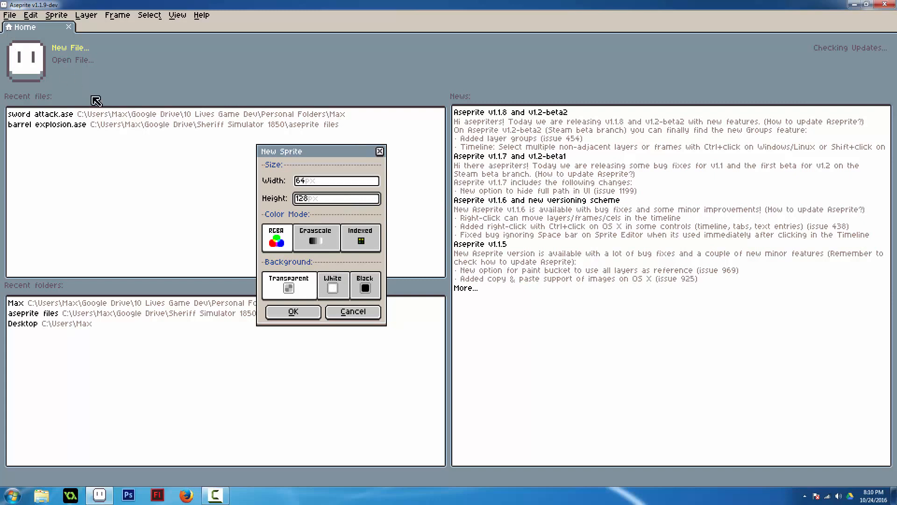
{"action": "left_click", "coordinate": [291, 313]}
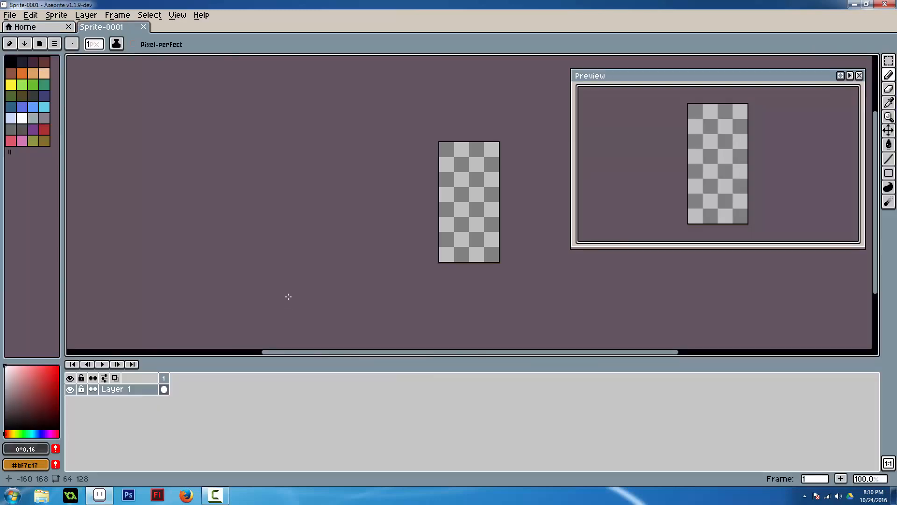
{"action": "left_click_drag", "start_coordinate": [494, 196], "coordinate": [380, 211]}
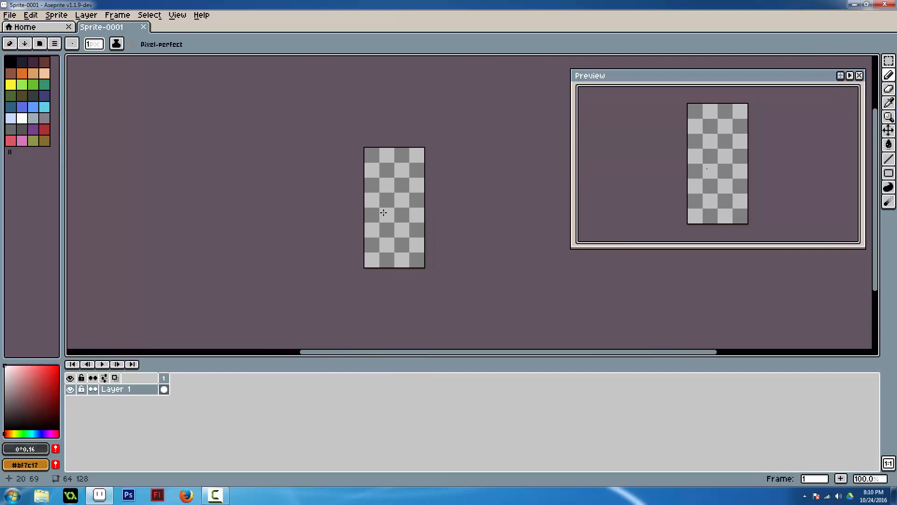
{"action": "left_click", "coordinate": [859, 75]}
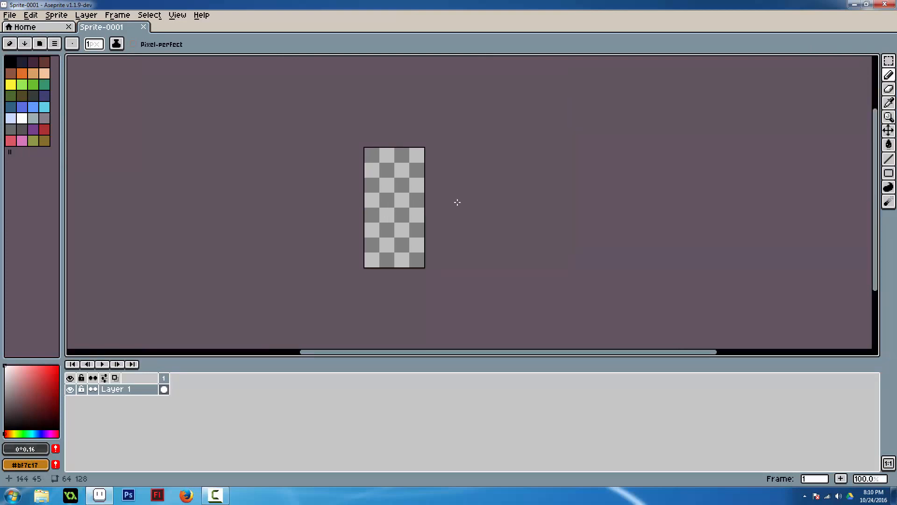
Draw a red (#ac3232) circle outline with the Ellipse tool in the upper part of the canvas.
{"action": "scroll", "coordinate": [363, 208], "scroll_direction": "up", "scroll_amount": 1}
{"action": "left_click_drag", "start_coordinate": [398, 197], "coordinate": [369, 199]}
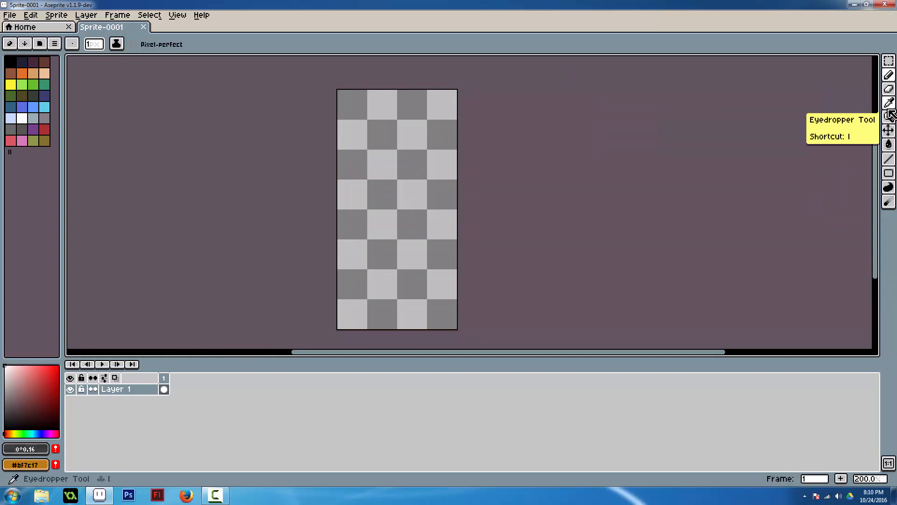
{"action": "left_click_drag", "start_coordinate": [891, 174], "coordinate": [863, 173]}
{"action": "left_click", "coordinate": [44, 129]}
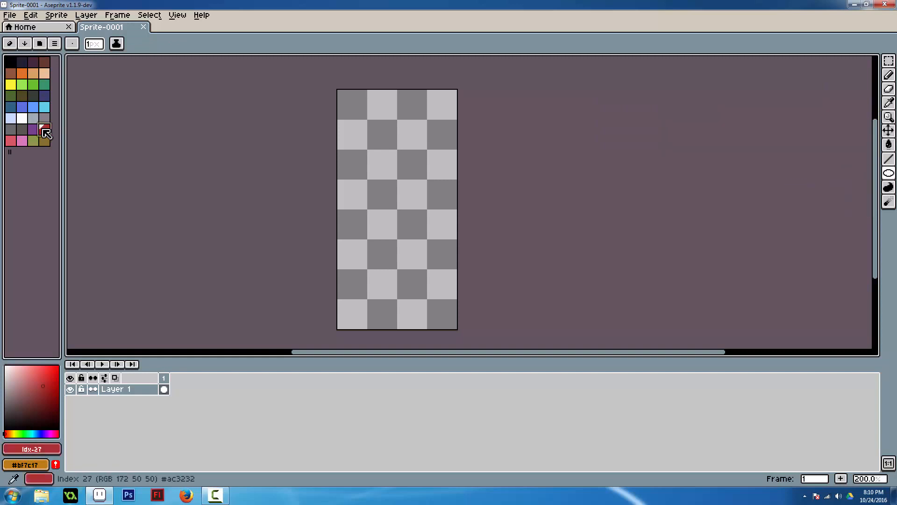
{"action": "left_click_drag", "start_coordinate": [361, 126], "coordinate": [405, 163]}
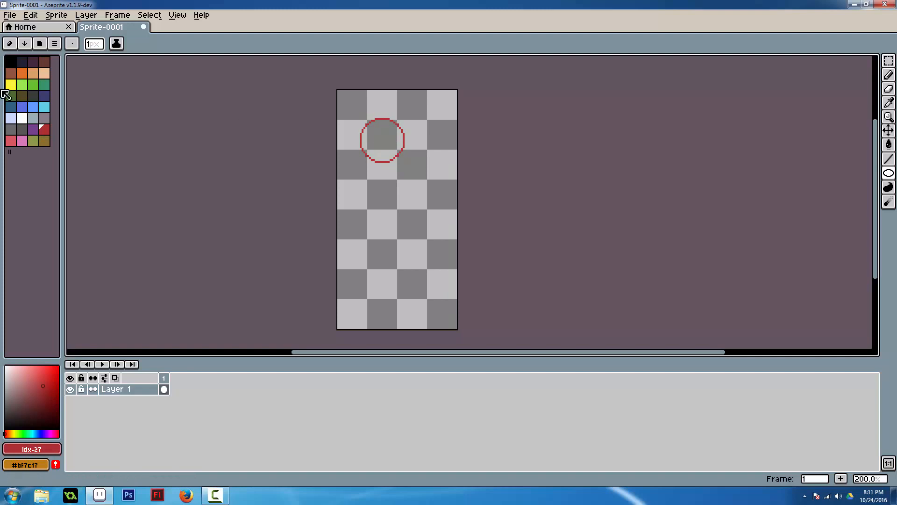
Fill the inside of the circle with the salmon colour #bc6e59 using the Paint Bucket.
{"action": "left_click", "coordinate": [7, 433]}
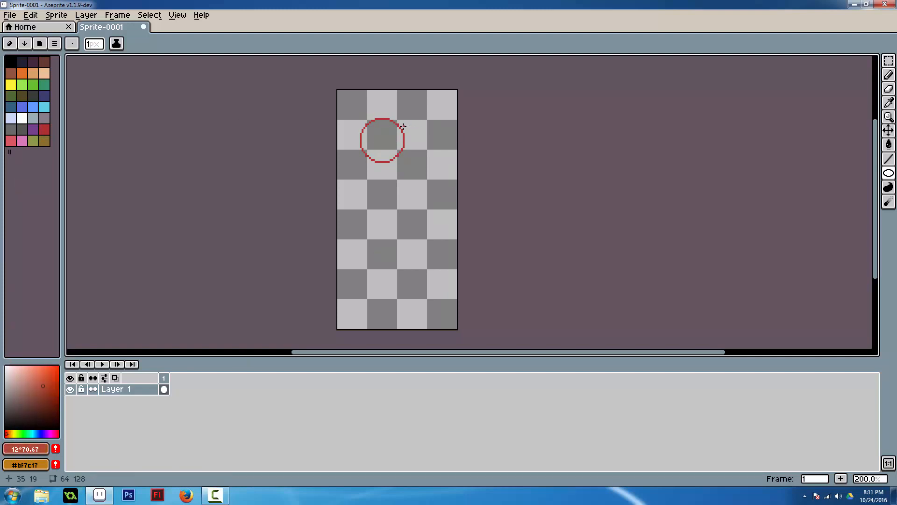
{"action": "key", "text": "g"}
{"action": "left_click", "coordinate": [33, 383]}
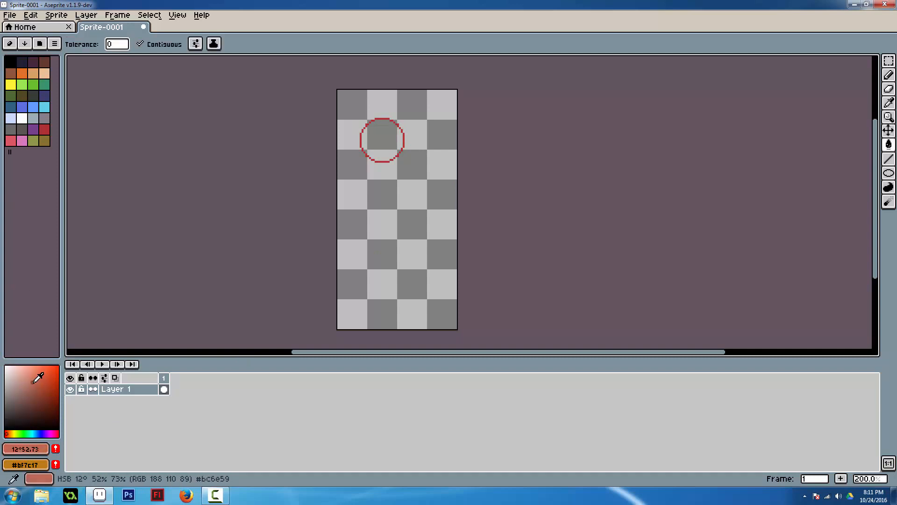
{"action": "left_click", "coordinate": [386, 133]}
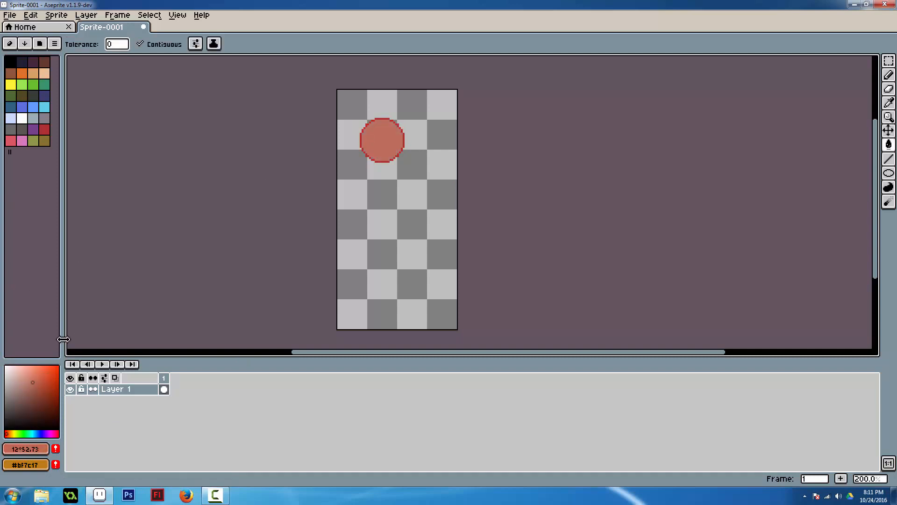
Outline and fill a light tan highlight (hue 31°, saturation 38, brightness 88) in the ball's upper right.
{"action": "scroll", "coordinate": [364, 129], "scroll_direction": "up", "scroll_amount": 3}
{"action": "left_click_drag", "start_coordinate": [352, 127], "coordinate": [327, 195]}
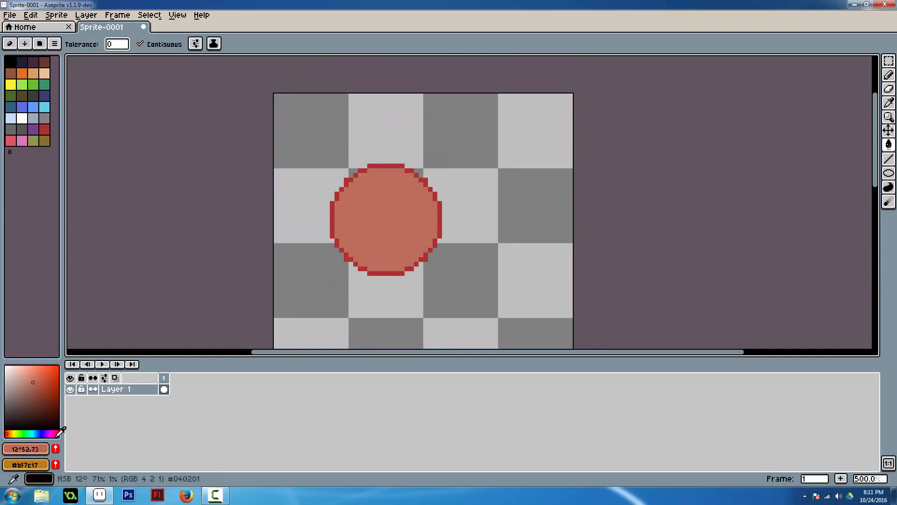
{"action": "left_click", "coordinate": [9, 433]}
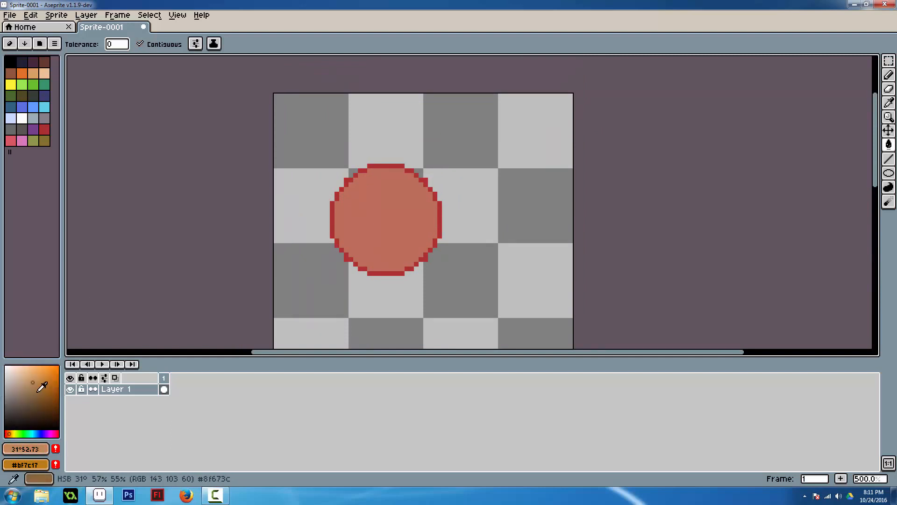
{"action": "left_click", "coordinate": [26, 374]}
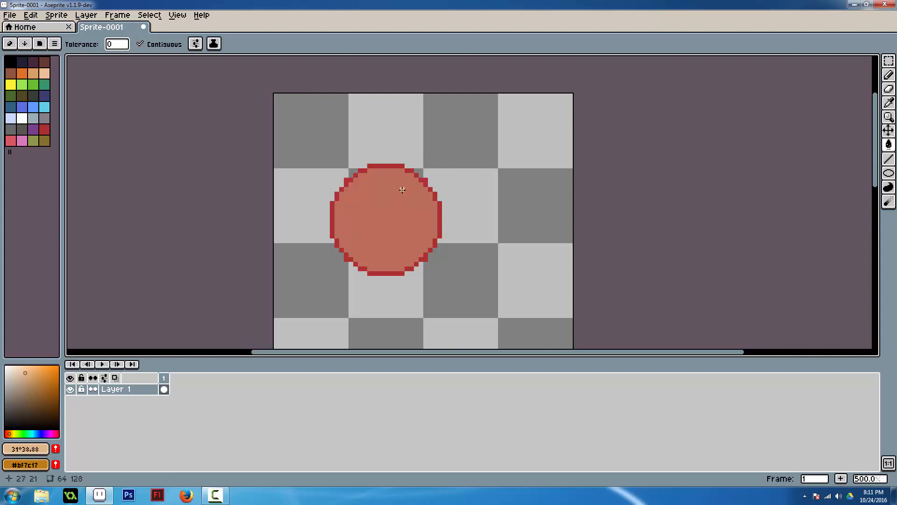
{"action": "key", "text": "b"}
{"action": "mouse_move", "coordinate": [400, 187]}
{"action": "left_mouse_down"}
{"action": "mouse_move", "coordinate": [381, 197]}
{"action": "mouse_move", "coordinate": [389, 214]}
{"action": "mouse_move", "coordinate": [410, 216]}
{"action": "mouse_move", "coordinate": [407, 190]}
{"action": "left_mouse_up"}
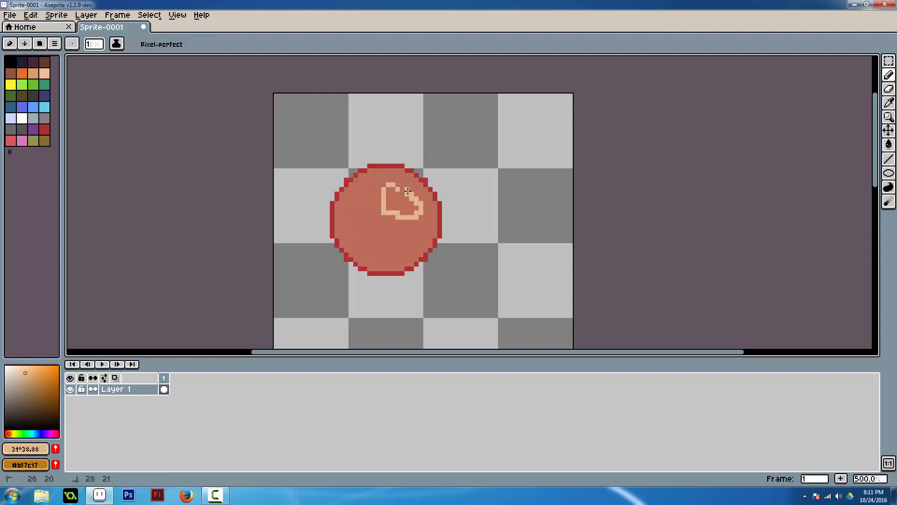
{"action": "key", "text": "g"}
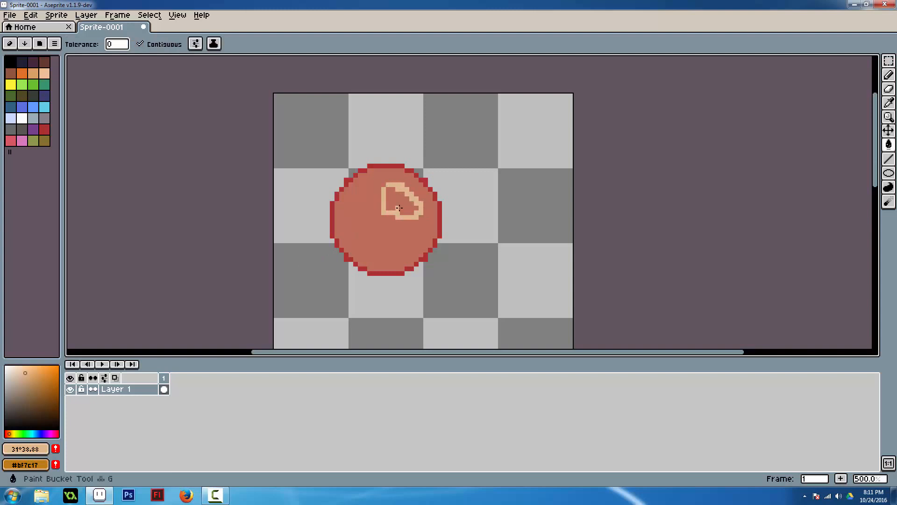
{"action": "left_click", "coordinate": [399, 208]}
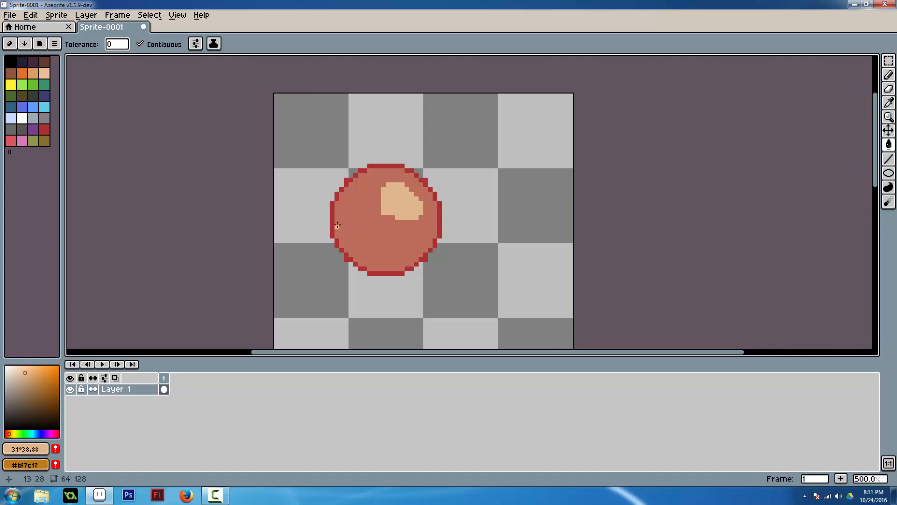
Shade a crescent along the ball's lower-left edge with dark red (hue 360°, saturation 89, brightness 54), outlining and filling it.
{"action": "key", "text": "b"}
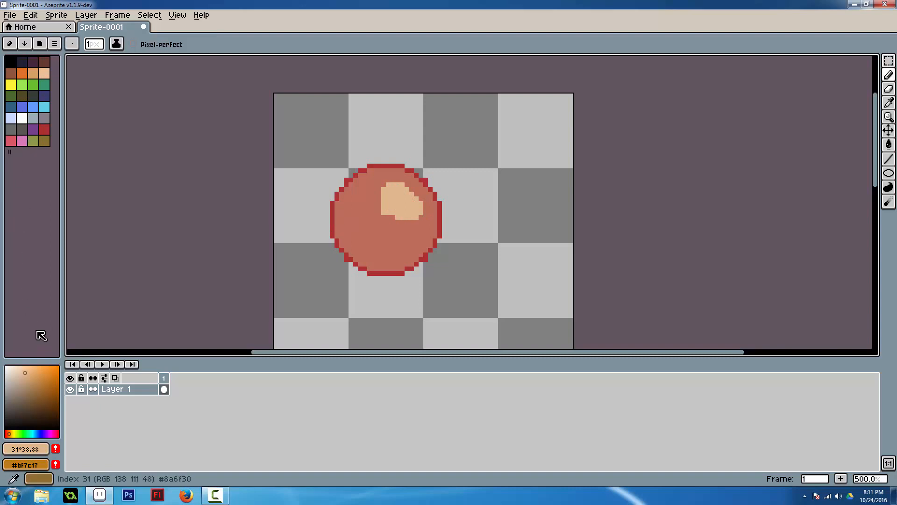
{"action": "key", "text": "i"}
{"action": "left_click", "coordinate": [350, 259]}
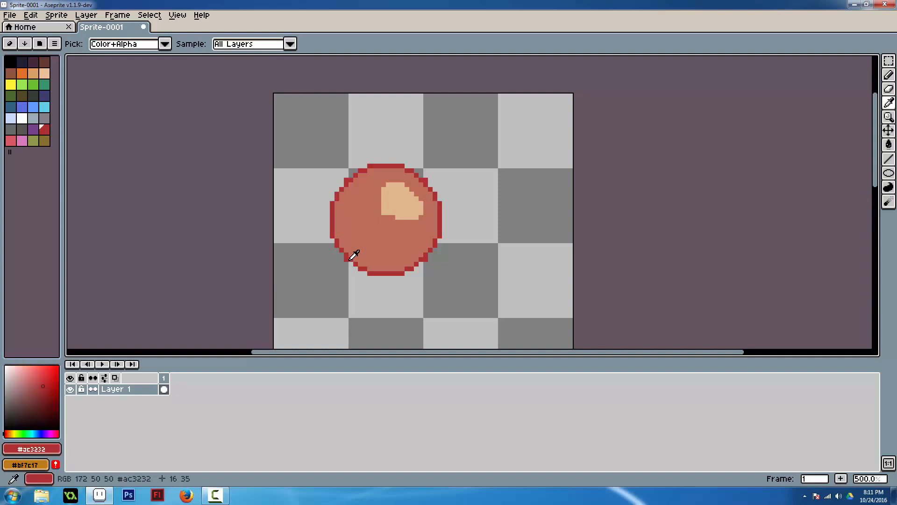
{"action": "key", "text": "b"}
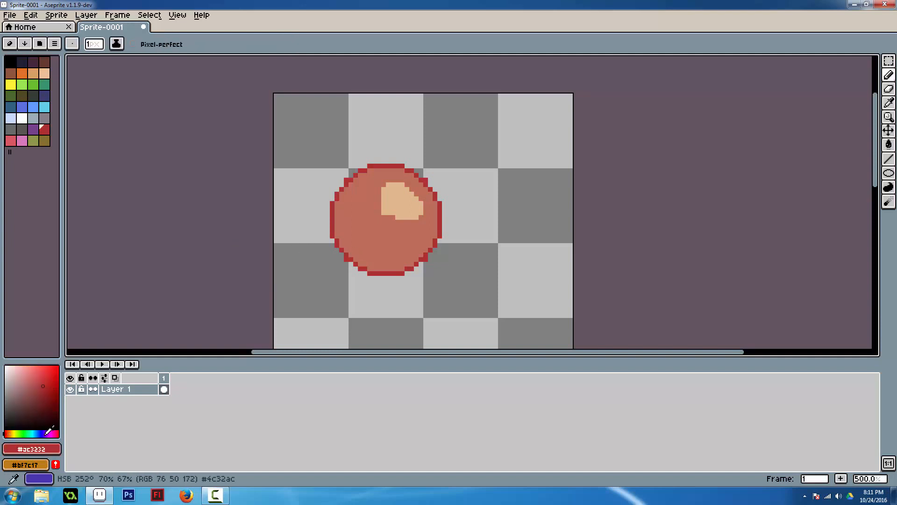
{"action": "left_click_drag", "start_coordinate": [45, 434], "coordinate": [56, 434]}
{"action": "left_click", "coordinate": [59, 433]}
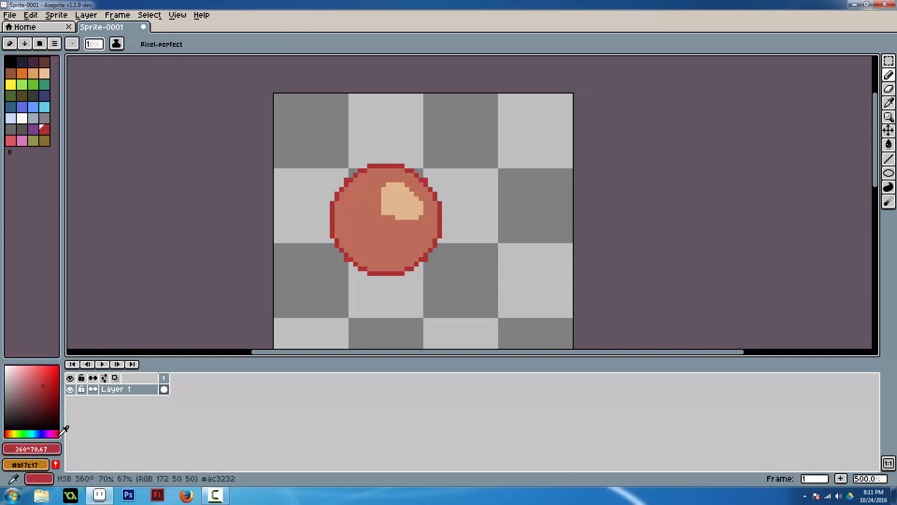
{"action": "left_click", "coordinate": [52, 395]}
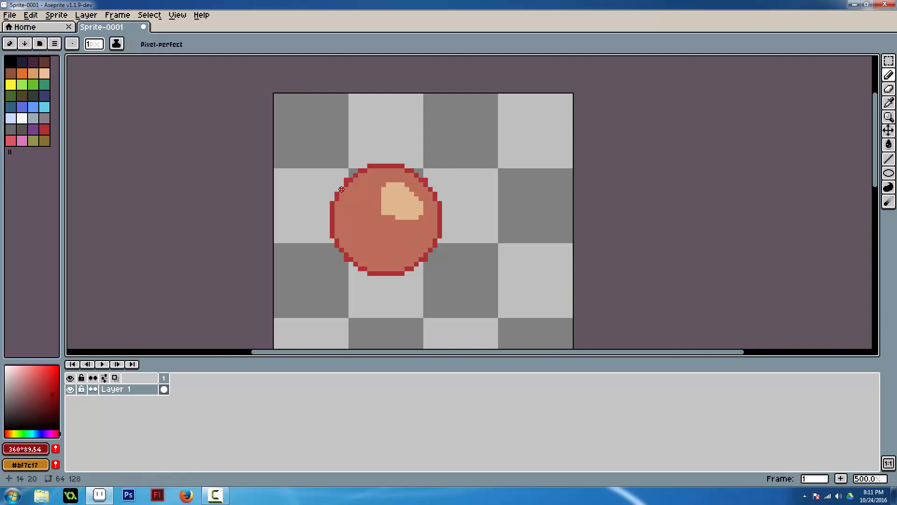
{"action": "mouse_move", "coordinate": [346, 193]}
{"action": "left_mouse_down"}
{"action": "mouse_move", "coordinate": [366, 251]}
{"action": "mouse_move", "coordinate": [387, 259]}
{"action": "left_mouse_up"}
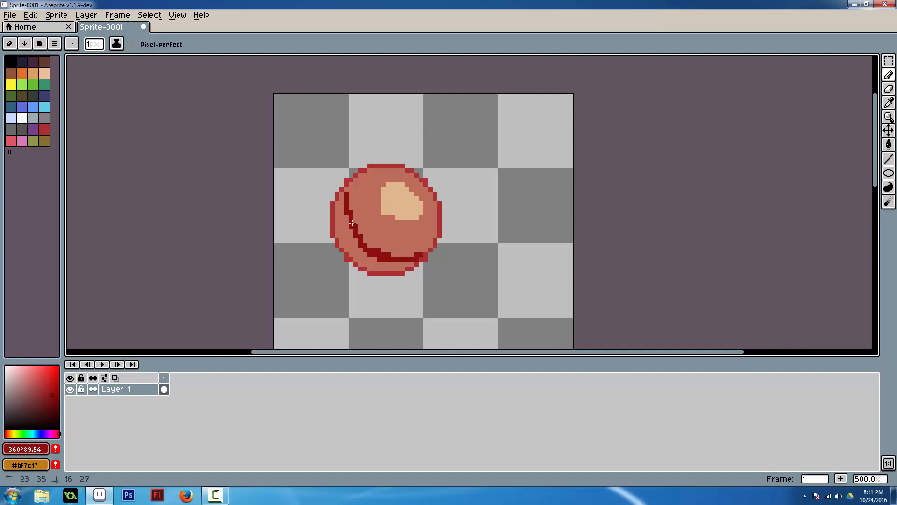
{"action": "left_click_drag", "start_coordinate": [350, 186], "coordinate": [352, 183]}
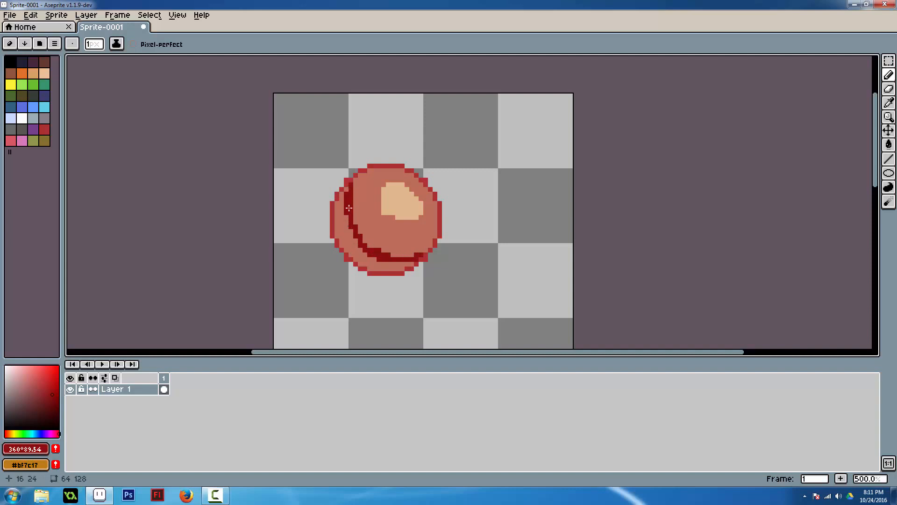
{"action": "key", "text": "g"}
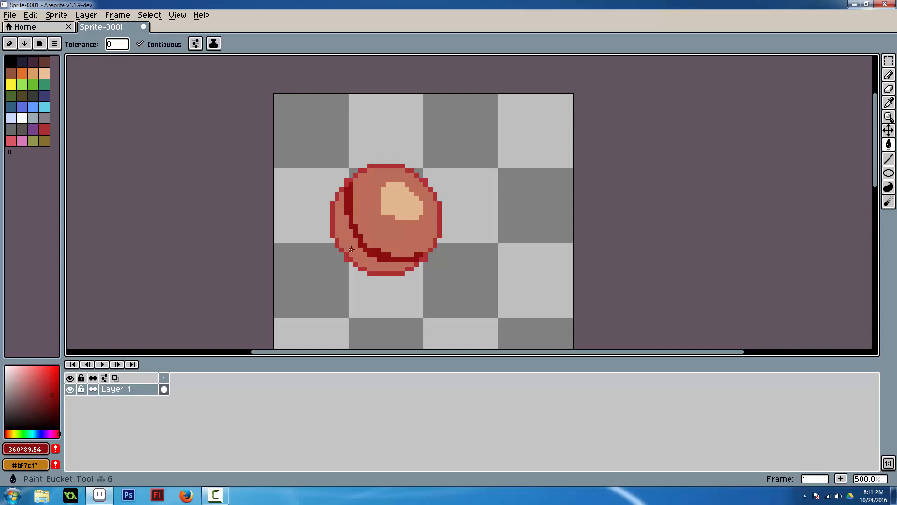
{"action": "left_click", "coordinate": [352, 248]}
Sample the ball's salmon colour #bc6e59 and round off the corners of the highlight with the Pencil.
{"action": "scroll", "coordinate": [355, 247], "scroll_direction": "down", "scroll_amount": 1}
{"action": "left_click_drag", "start_coordinate": [395, 269], "coordinate": [318, 212]}
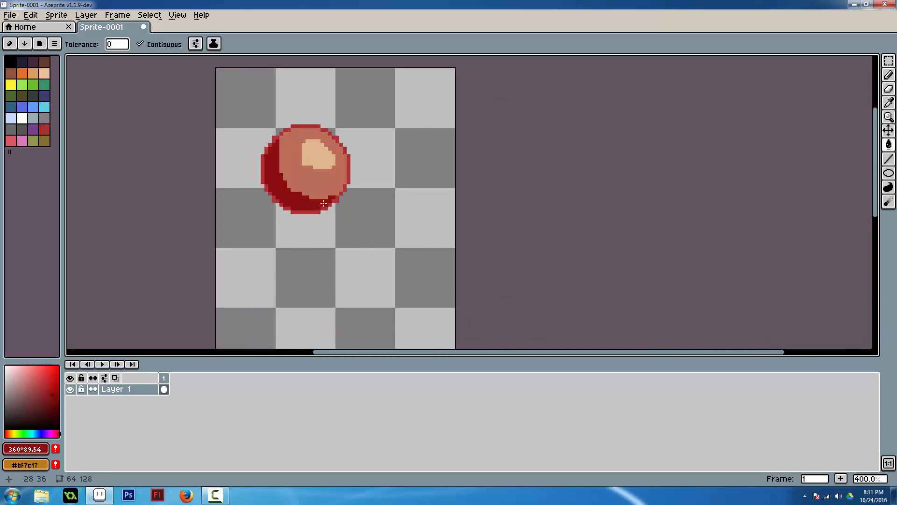
{"action": "key", "text": "i"}
{"action": "left_click", "coordinate": [319, 182]}
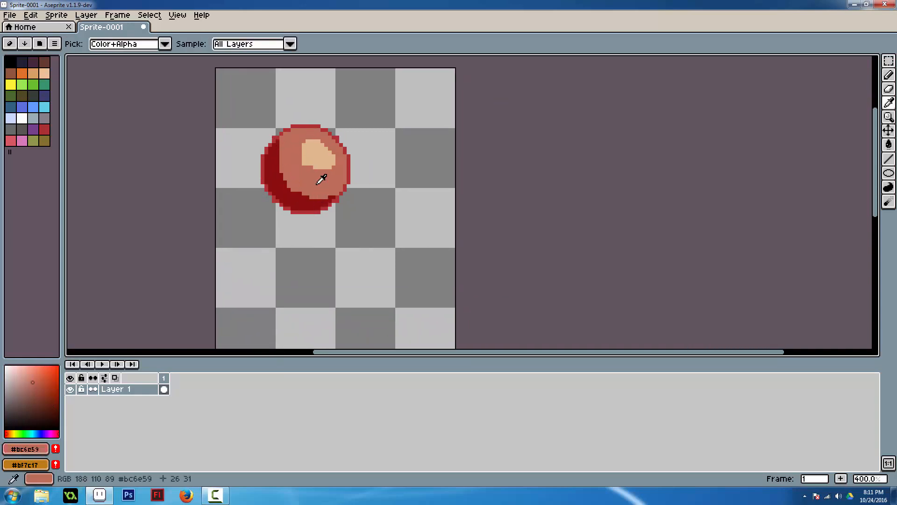
{"action": "key", "text": "b"}
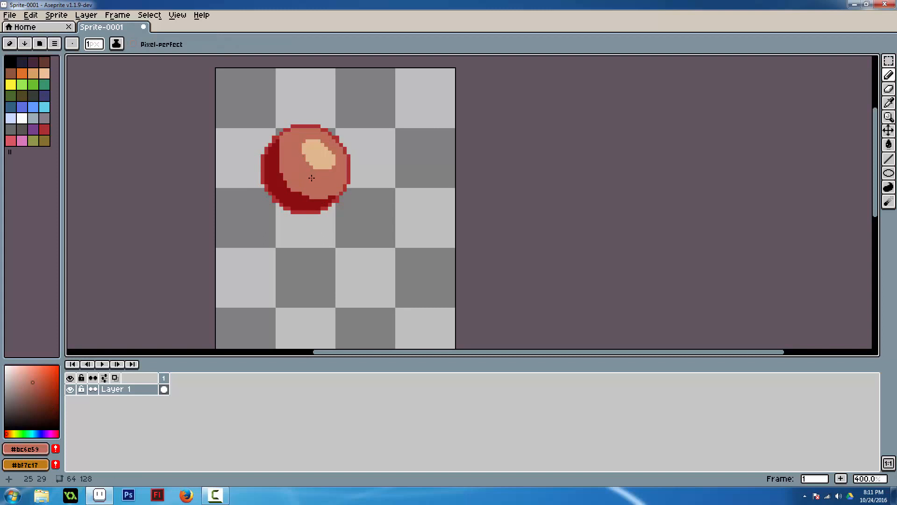
Select the ball, cut and paste it, and move it to the horizontal centre near the top of the canvas.
{"action": "key", "text": "v"}
{"action": "mouse_move", "coordinate": [378, 254]}
{"action": "left_mouse_down"}
{"action": "mouse_move", "coordinate": [345, 198]}
{"action": "mouse_move", "coordinate": [190, 66]}
{"action": "mouse_move", "coordinate": [199, 74]}
{"action": "left_mouse_up"}
{"action": "key", "text": "m"}
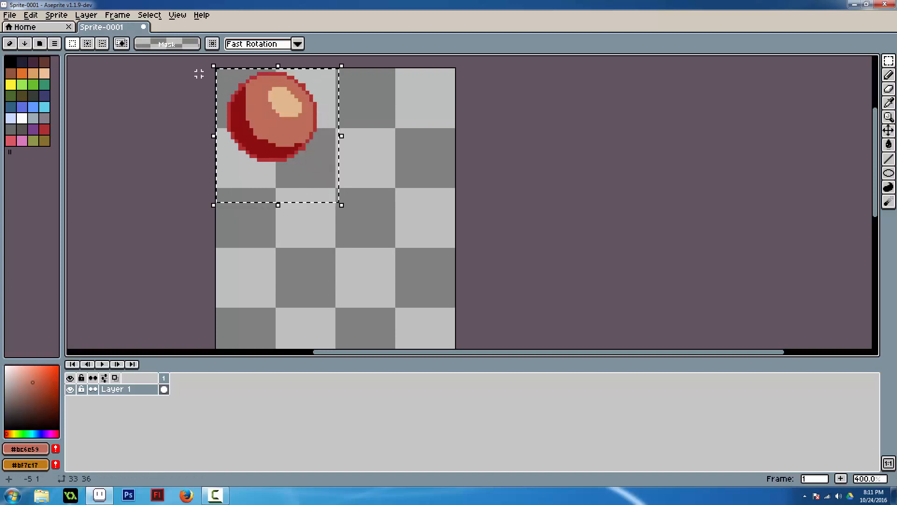
{"action": "key", "text": "ctrl+x"}
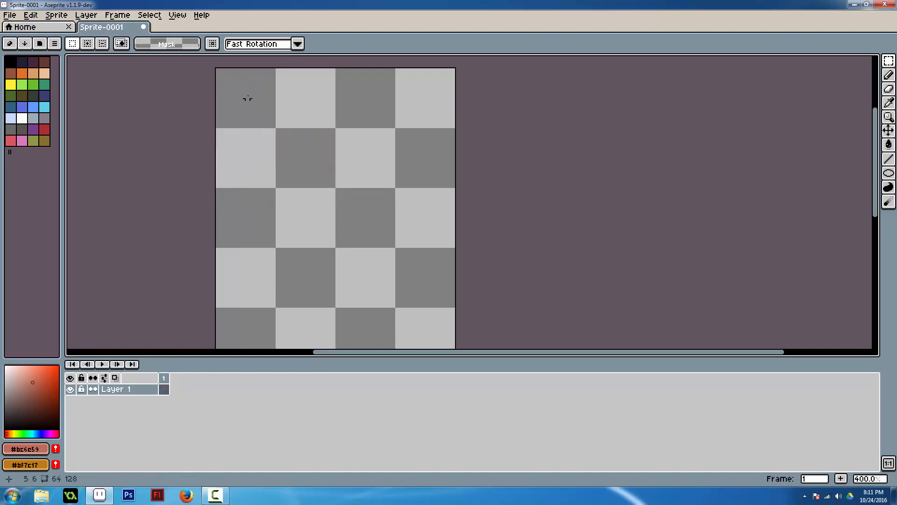
{"action": "key", "text": "ctrl+v"}
{"action": "key", "text": "v"}
{"action": "left_click_drag", "start_coordinate": [280, 126], "coordinate": [332, 182]}
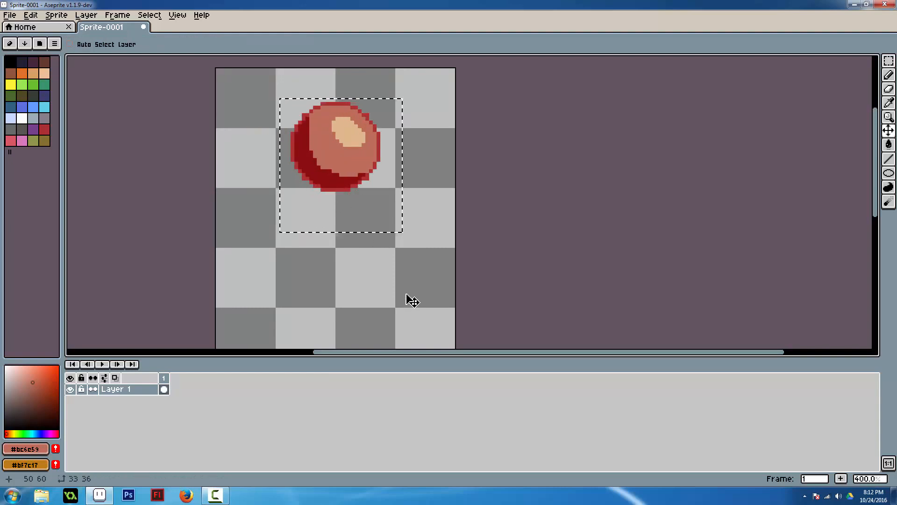
{"action": "key", "text": "m"}
Add a new layer above the ball's layer and rename the ball's layer "ball".
{"action": "scroll", "coordinate": [340, 250], "scroll_direction": "down", "scroll_amount": 5}
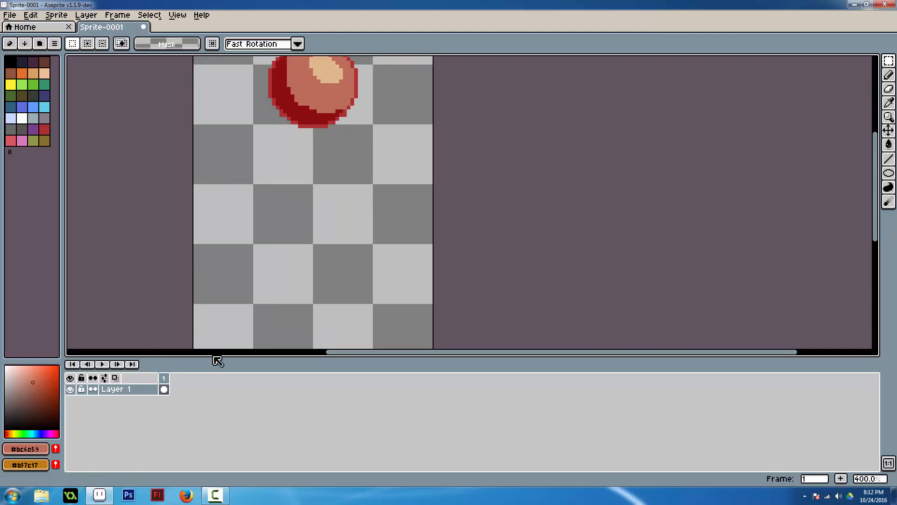
{"action": "left_click_drag", "start_coordinate": [212, 357], "coordinate": [214, 375]}
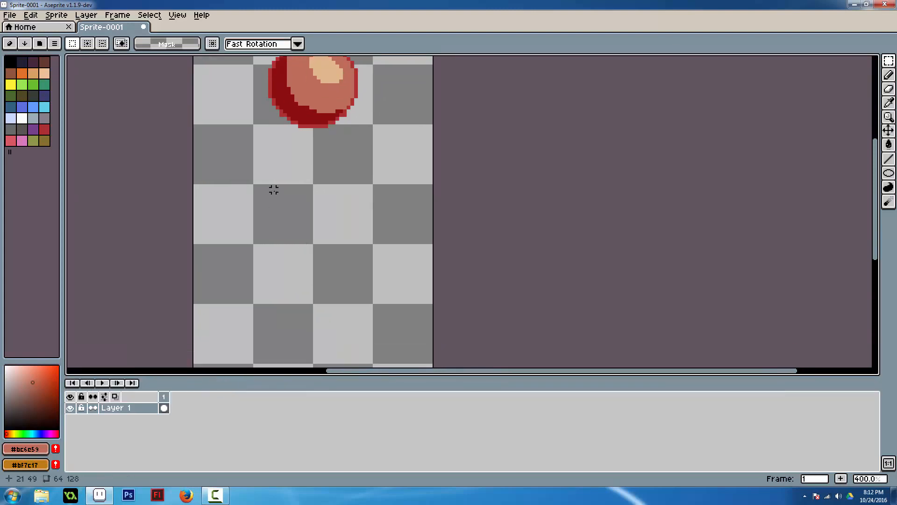
{"action": "scroll", "coordinate": [292, 140], "scroll_direction": "down", "scroll_amount": 1}
{"action": "left_click_drag", "start_coordinate": [293, 141], "coordinate": [287, 169]}
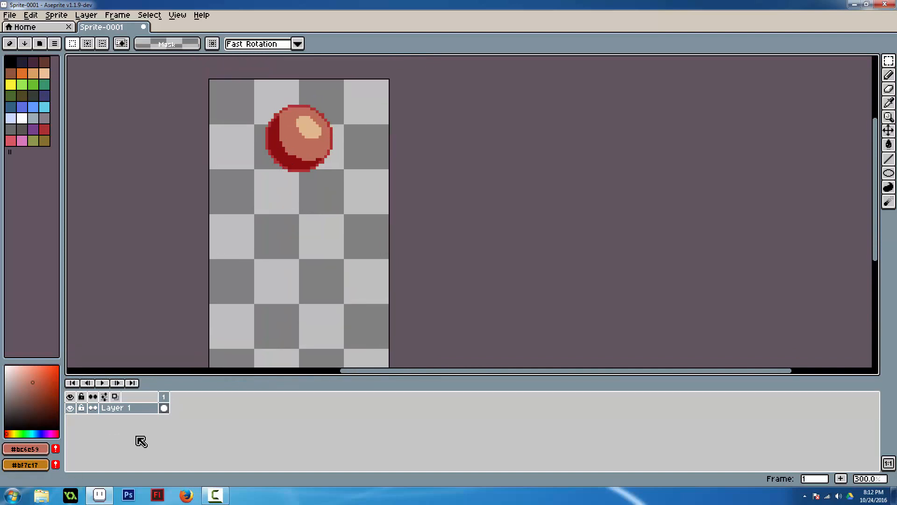
{"action": "key", "text": "shift+n"}
{"action": "left_click", "coordinate": [126, 419]}
{"action": "double_click", "coordinate": [127, 423]}
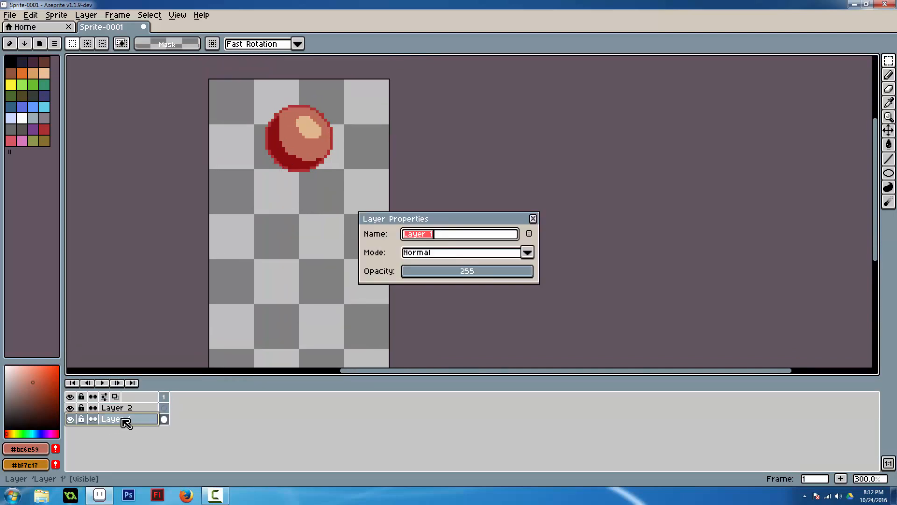
{"action": "type", "text": "ball"}
{"action": "key", "text": "Return"}
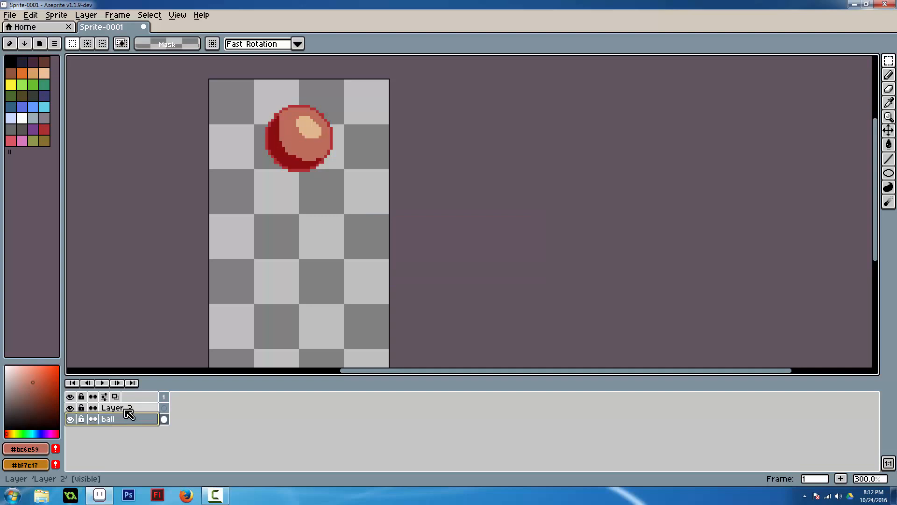
Rename the new layer above the ball layer as "door".
{"action": "double_click", "coordinate": [130, 408]}
{"action": "type", "text": "door"}
{"action": "key", "text": "Return"}
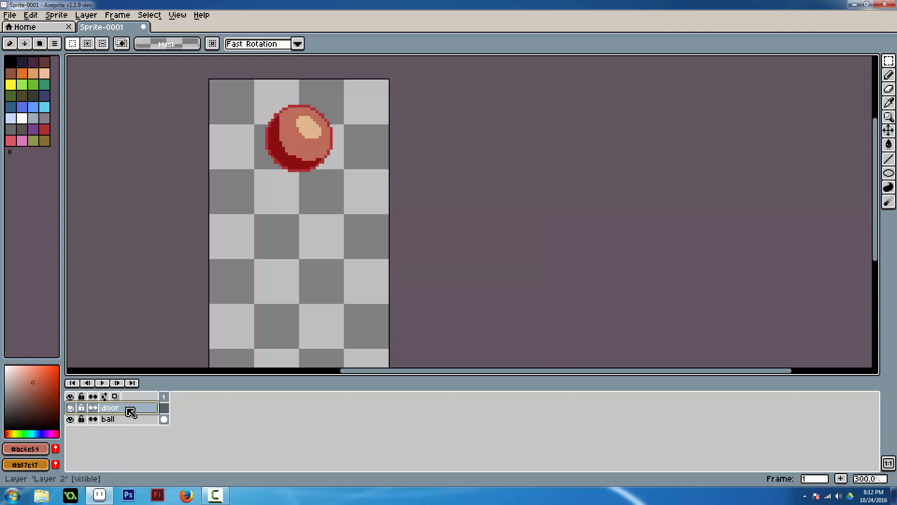
Draw a black horizontal line about 43 px long just beneath the ball on the door layer with the Line tool.
{"action": "left_click", "coordinate": [888, 159]}
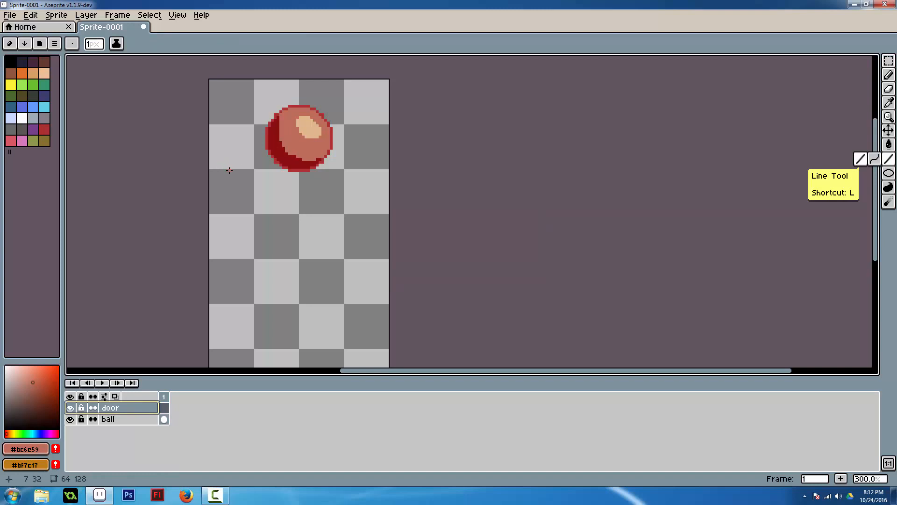
{"action": "left_click", "coordinate": [12, 64]}
{"action": "left_click_drag", "start_coordinate": [237, 171], "coordinate": [332, 171]}
{"action": "key", "text": "v"}
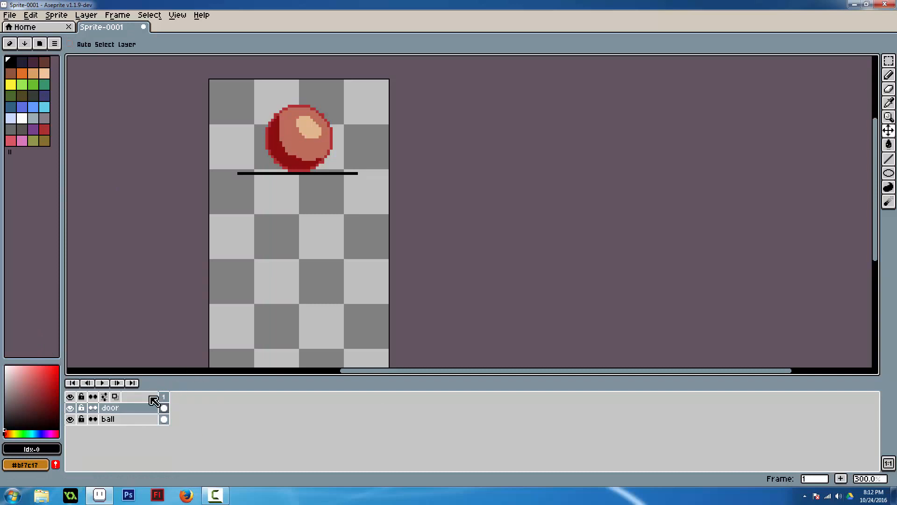
Add eight new frames to the sprite, continuing from frame 1, for a nine-frame timeline.
{"action": "left_click", "coordinate": [136, 418]}
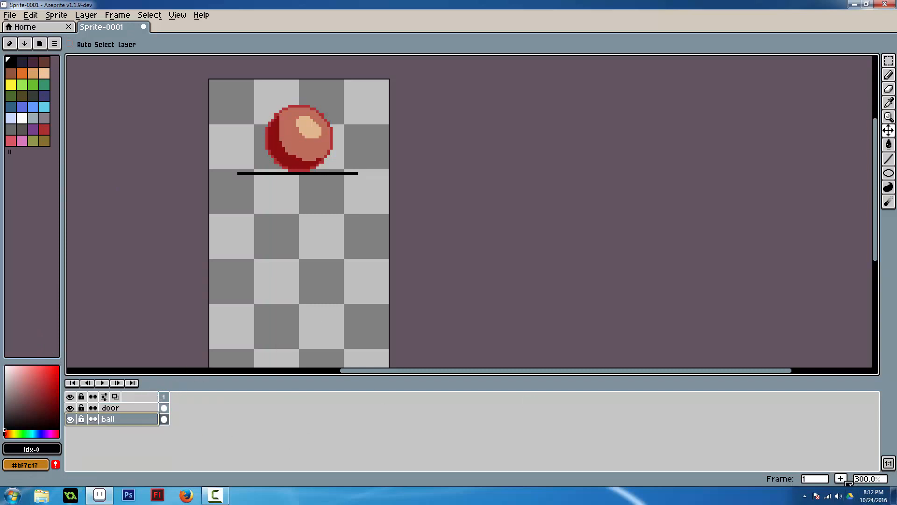
{"action": "left_click", "coordinate": [840, 478]}
{"action": "left_click", "coordinate": [840, 478]}
{"action": "left_click", "coordinate": [841, 478]}
{"action": "left_click", "coordinate": [840, 479]}
{"action": "left_click", "coordinate": [840, 478]}
{"action": "left_click", "coordinate": [841, 478]}
{"action": "left_click", "coordinate": [841, 478]}
{"action": "left_click", "coordinate": [841, 478]}
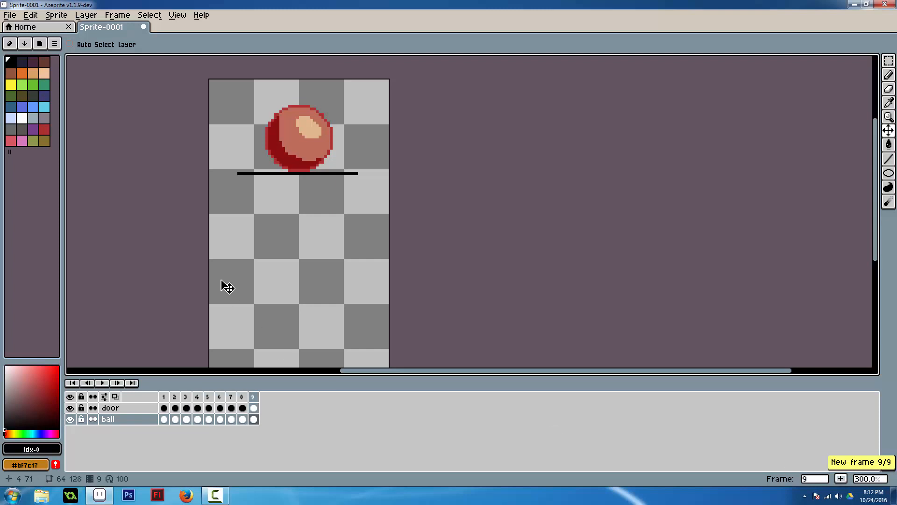
Try moving the ball in frame 9, undo the movement and play the animation.
{"action": "left_click_drag", "start_coordinate": [228, 299], "coordinate": [274, 285]}
{"action": "key", "text": "ctrl+z"}
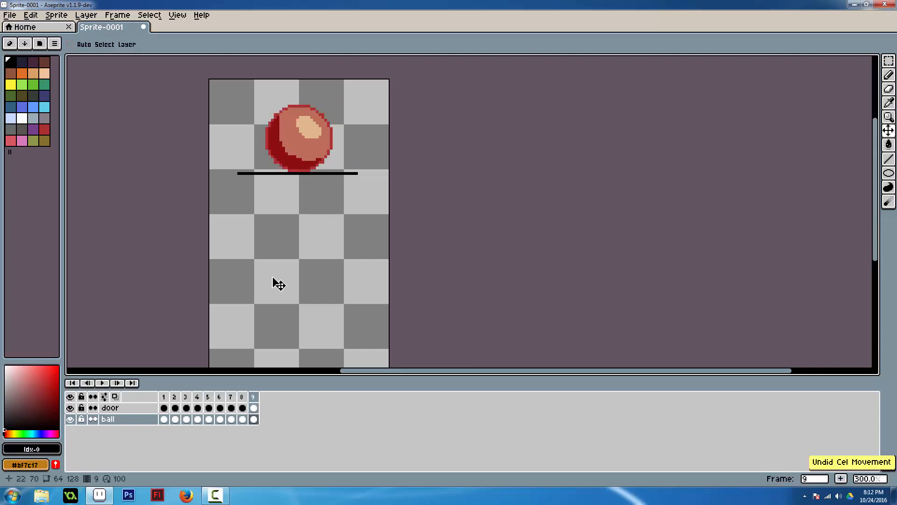
{"action": "key", "text": "Return"}
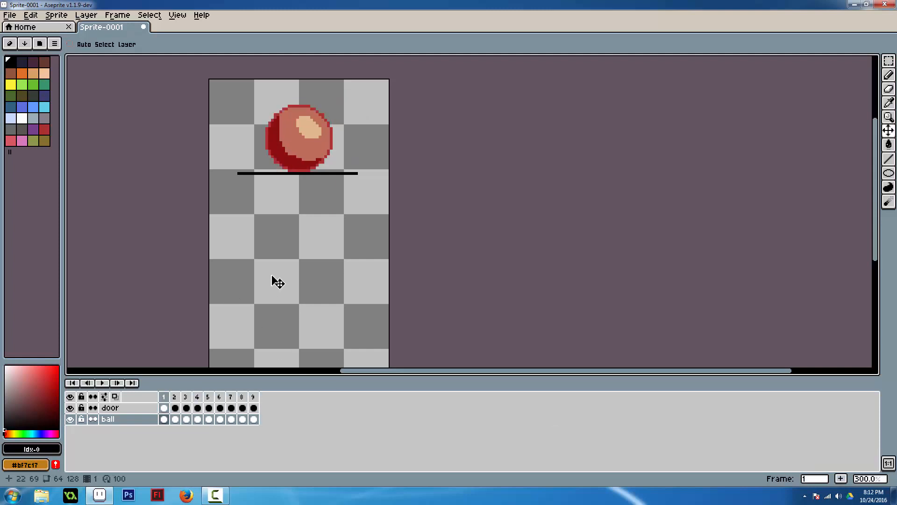
Turn on onion skinning and select the door layer's cel in frame 1.
{"action": "left_click", "coordinate": [115, 397]}
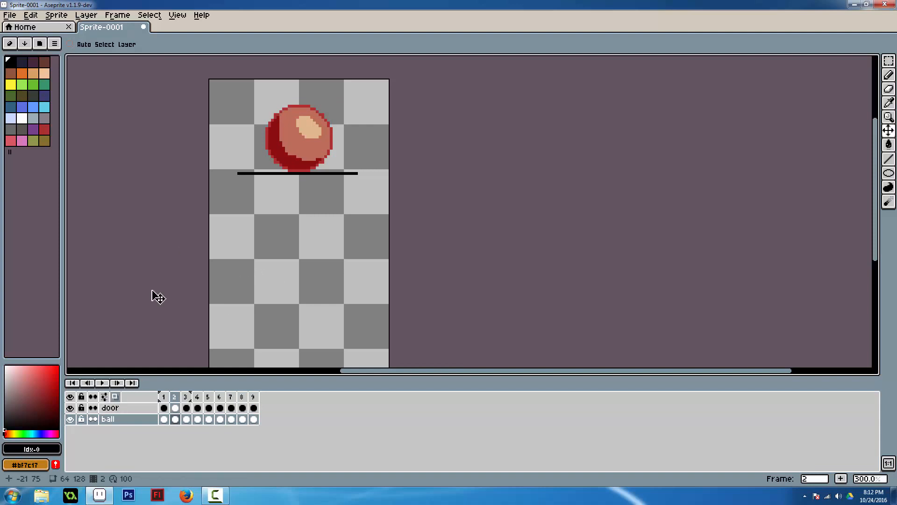
{"action": "left_click", "coordinate": [164, 419]}
{"action": "left_click", "coordinate": [163, 407]}
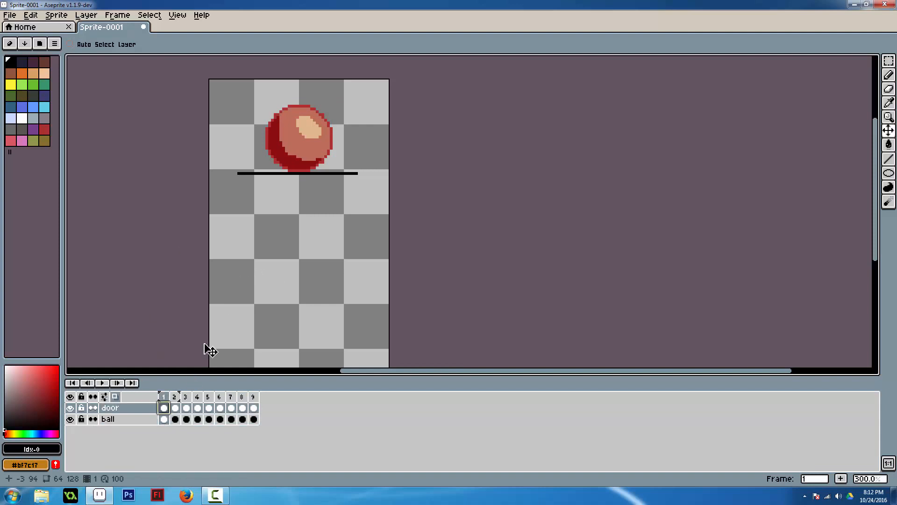
Try a slightly tilted line on the door layer in frame 2, and undo both that line and the addition of frame 9.
{"action": "key", "text": "Right"}
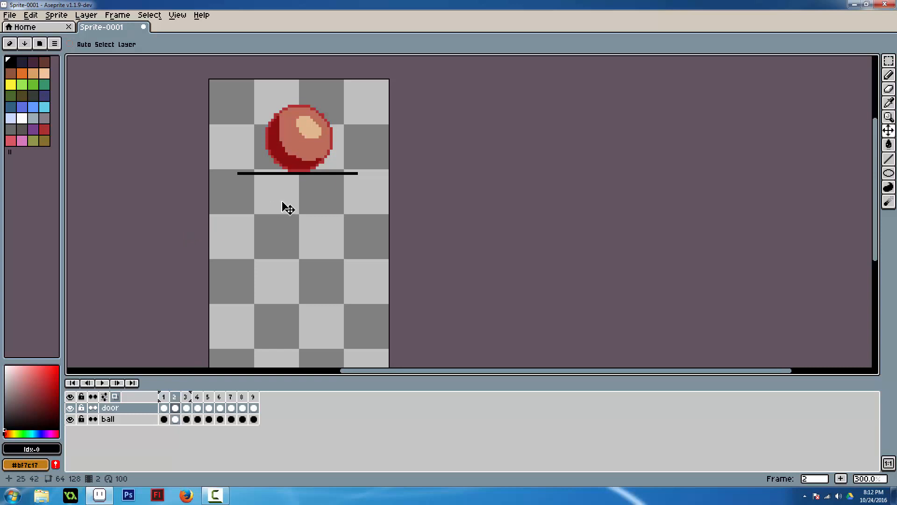
{"action": "key", "text": "b"}
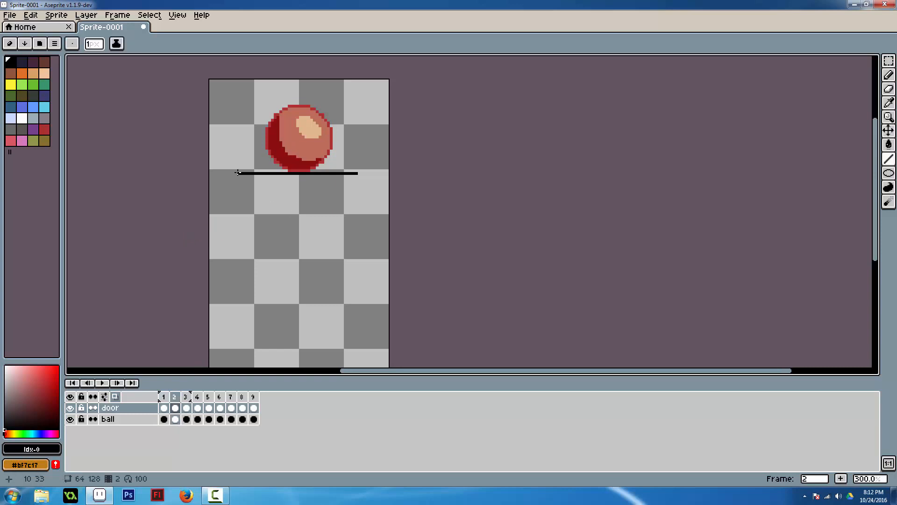
{"action": "mouse_move", "coordinate": [238, 174]}
{"action": "left_mouse_down"}
{"action": "mouse_move", "coordinate": [327, 194]}
{"action": "mouse_move", "coordinate": [356, 182]}
{"action": "left_mouse_up"}
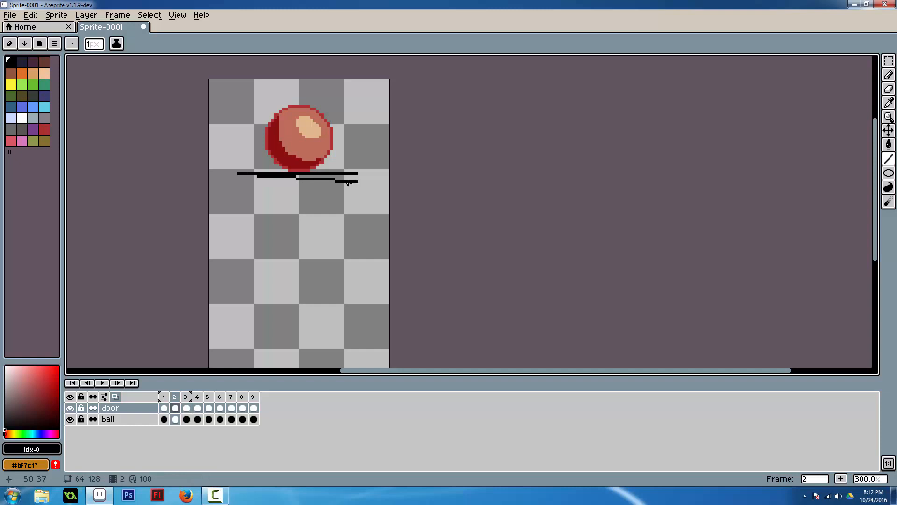
{"action": "key", "text": "ctrl+z"}
{"action": "key", "text": "ctrl+z"}
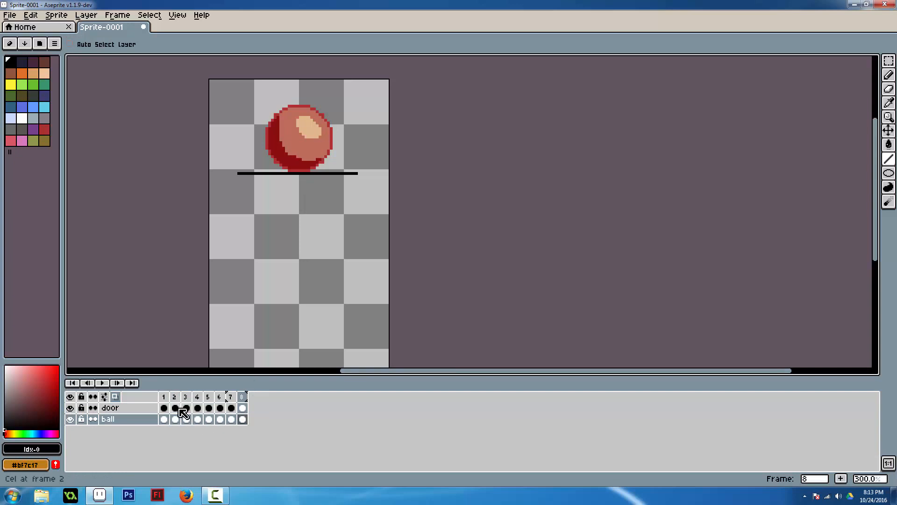
Clear the ball layer's cels in frames 8 back to 2, keeping only the ball in frame 1.
{"action": "key", "text": "ctrl+a"}
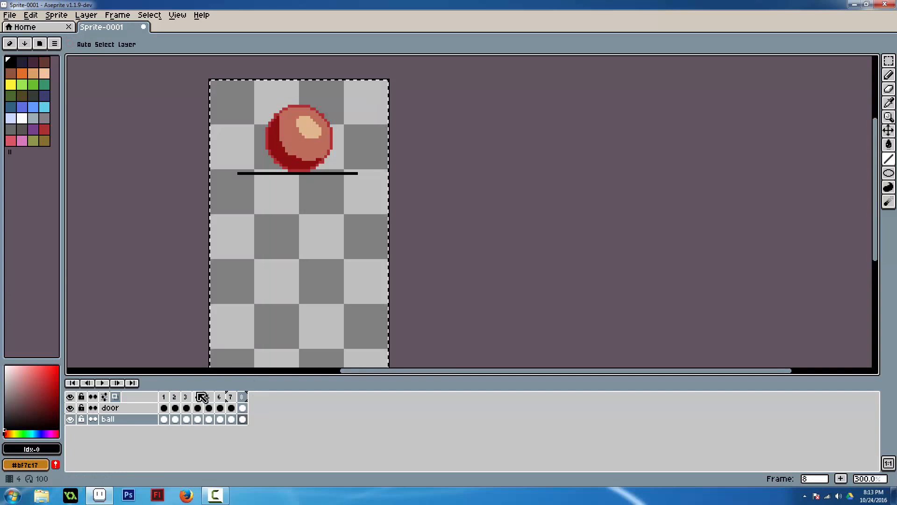
{"action": "key", "text": "ctrl+d"}
{"action": "key", "text": "Delete"}
{"action": "key", "text": "Left"}
{"action": "key", "text": "Delete"}
{"action": "key", "text": "Left"}
{"action": "key", "text": "Delete"}
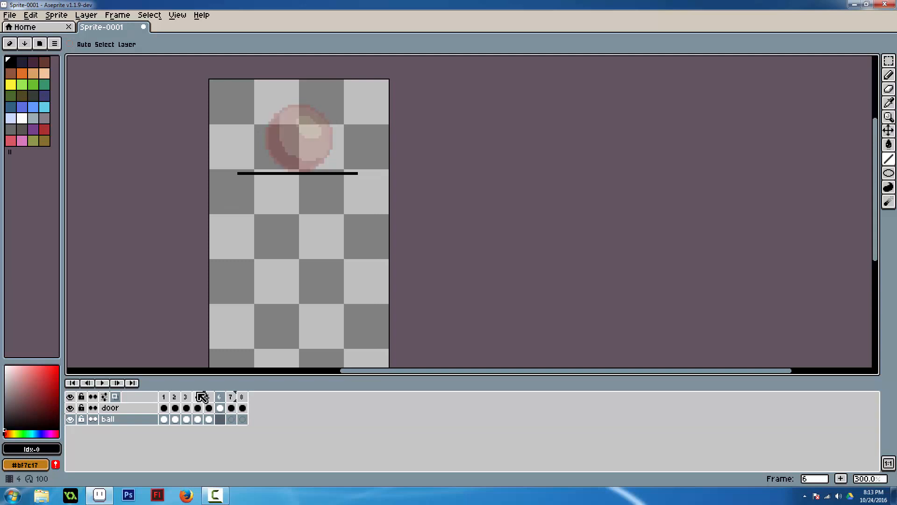
{"action": "key", "text": "Left"}
{"action": "key", "text": "Delete"}
{"action": "key", "text": "Left"}
{"action": "key", "text": "Delete"}
{"action": "key", "text": "Left"}
{"action": "key", "text": "Delete"}
{"action": "key", "text": "Left"}
{"action": "key", "text": "Delete"}
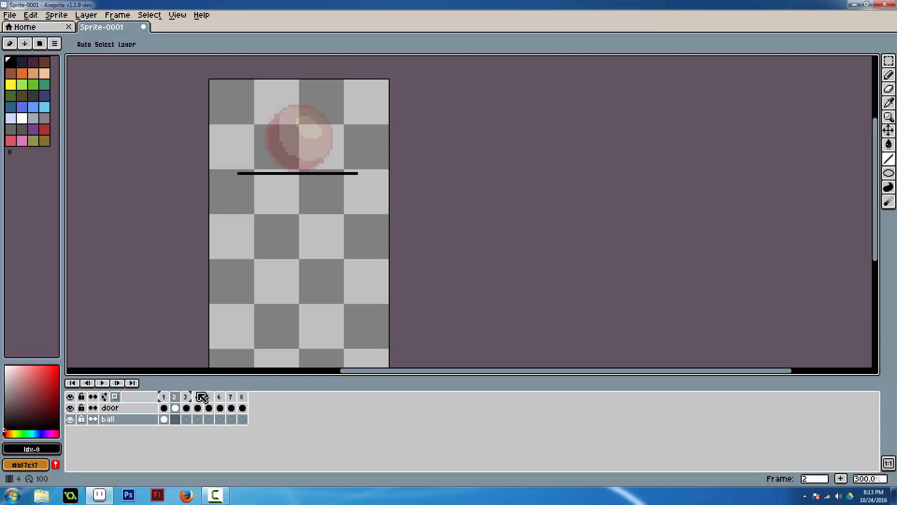
Clear the door layer's cels in frames 2 through 8, keeping only the line in frame 1.
{"action": "key", "text": "Up"}
{"action": "key", "text": "Delete"}
{"action": "key", "text": "Right"}
{"action": "key", "text": "Delete"}
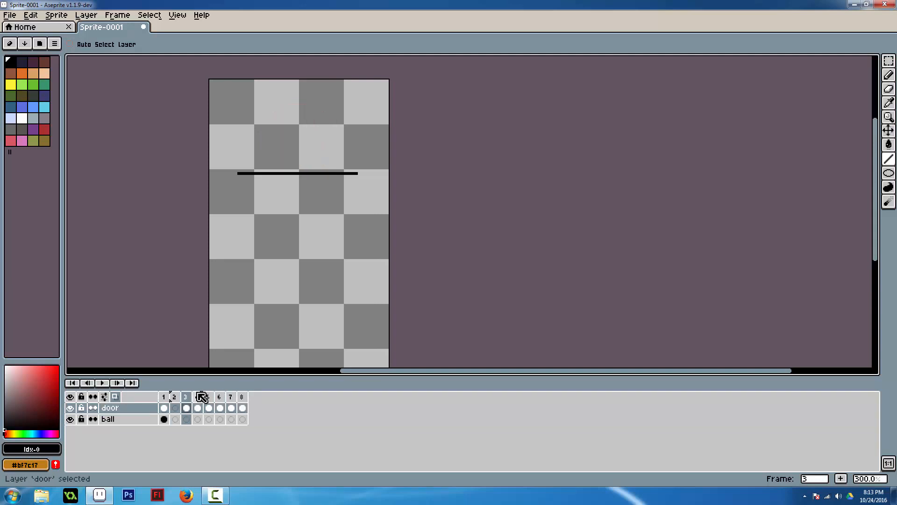
{"action": "key", "text": "Right"}
{"action": "key", "text": "Delete"}
{"action": "key", "text": "Right"}
{"action": "key", "text": "Delete"}
{"action": "key", "text": "Right"}
{"action": "key", "text": "Delete"}
{"action": "key", "text": "Right"}
{"action": "key", "text": "Delete"}
{"action": "key", "text": "Right"}
{"action": "key", "text": "Delete"}
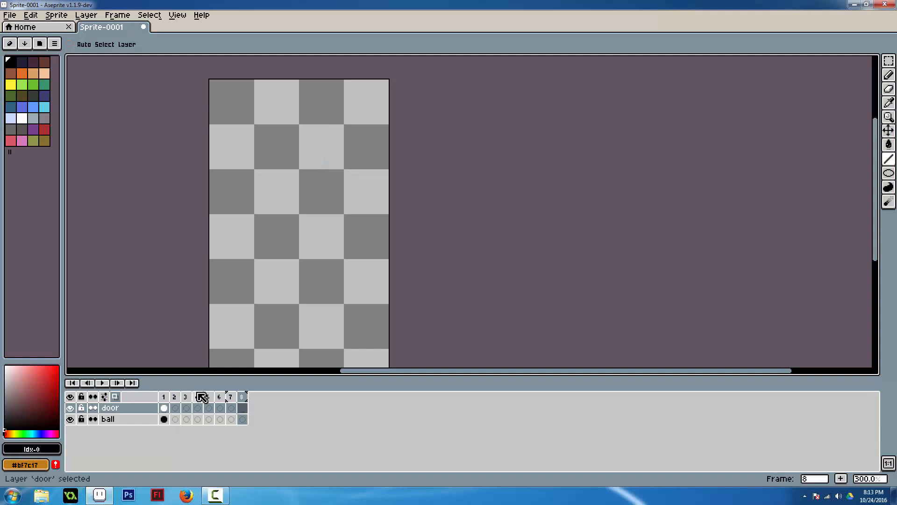
Draw the door swinging down from its left end: a slightly tilted line in frame 2 and a steeper diagonal in frame 3.
{"action": "left_click", "coordinate": [176, 408]}
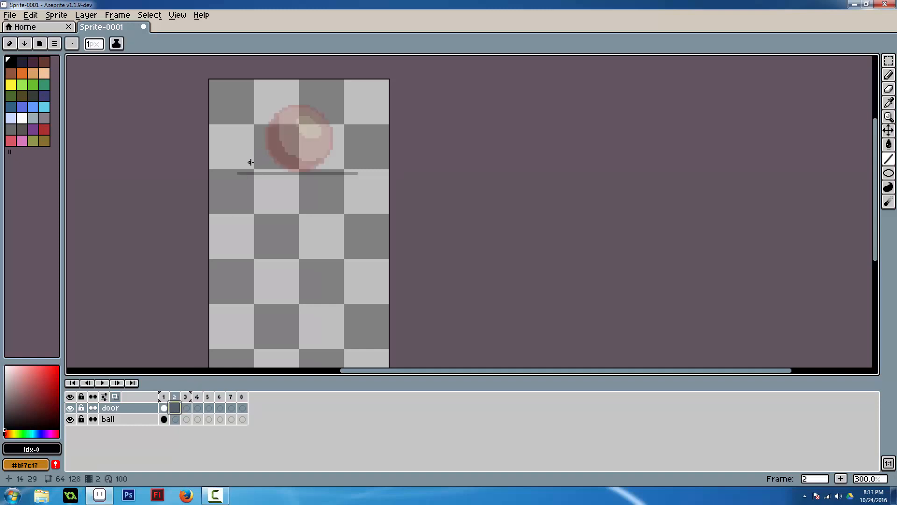
{"action": "left_click_drag", "start_coordinate": [238, 173], "coordinate": [353, 179]}
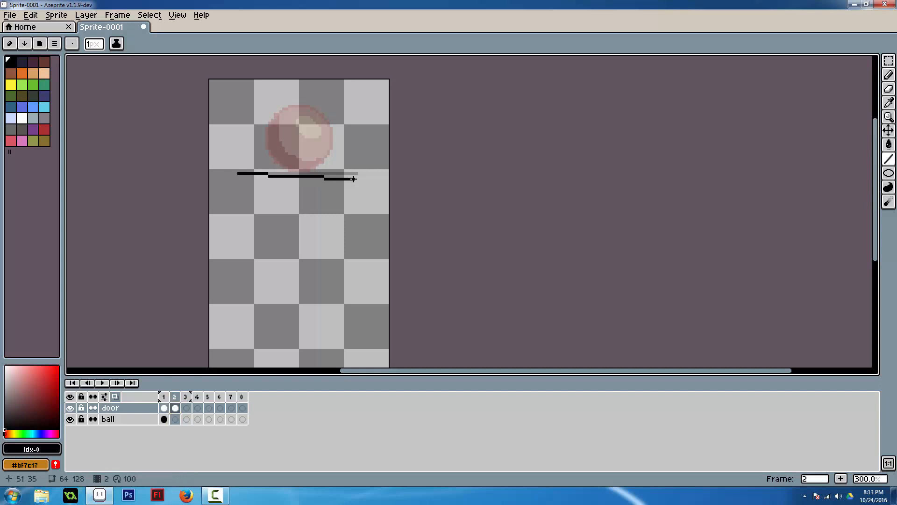
{"action": "key", "text": "Right"}
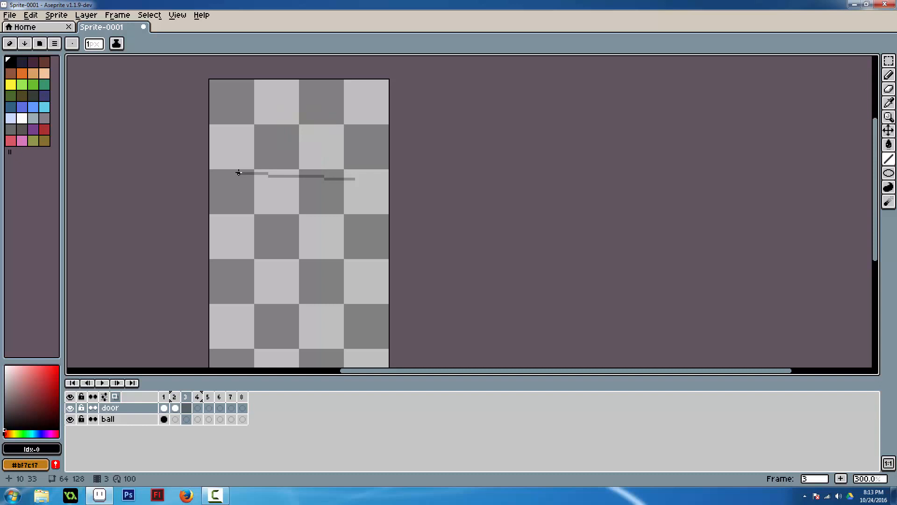
{"action": "left_click_drag", "start_coordinate": [238, 173], "coordinate": [347, 216]}
Draw the door hanging from the same hinge point, leaning slightly right in frame 4 and almost vertical in frame 5.
{"action": "key", "text": "Right"}
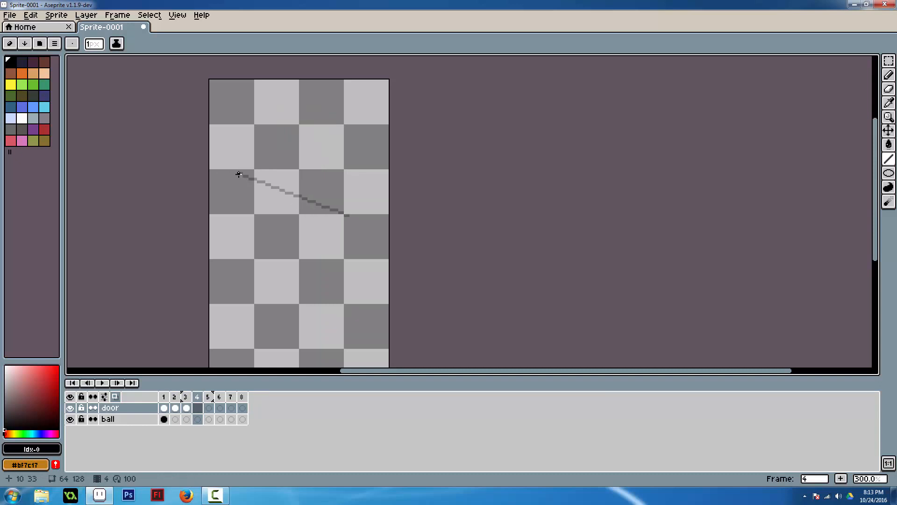
{"action": "left_click_drag", "start_coordinate": [239, 174], "coordinate": [246, 261]}
{"action": "key", "text": "Right"}
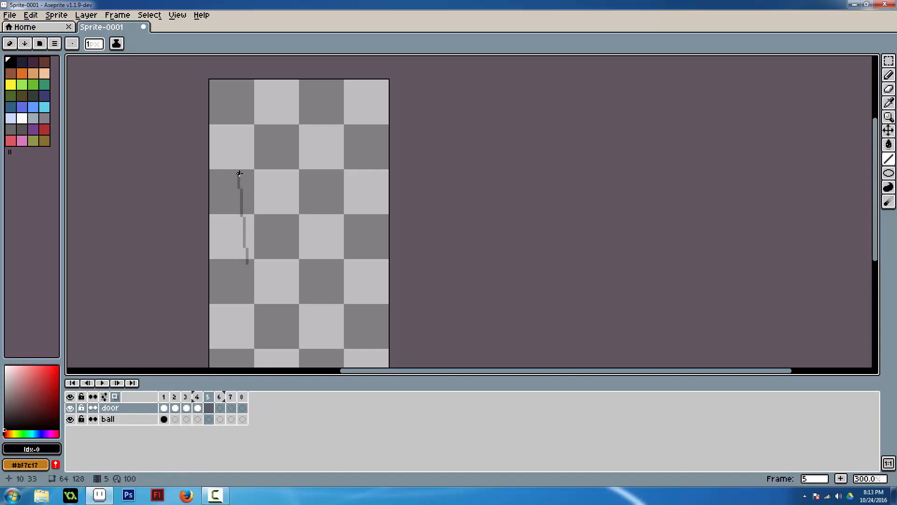
{"action": "mouse_move", "coordinate": [239, 173]}
{"action": "left_mouse_down"}
{"action": "mouse_move", "coordinate": [246, 256]}
{"action": "mouse_move", "coordinate": [238, 263]}
{"action": "left_mouse_up"}
Draw the door leaning slightly left of its hinge point in frame 6 and straight vertical in frame 7.
{"action": "key", "text": "."}
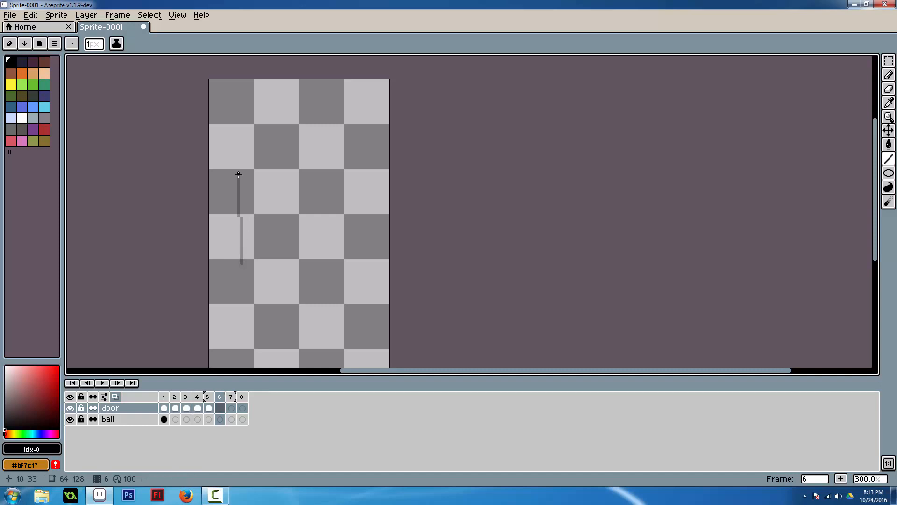
{"action": "left_click_drag", "start_coordinate": [239, 173], "coordinate": [234, 263]}
{"action": "key", "text": "."}
{"action": "left_click_drag", "start_coordinate": [239, 174], "coordinate": [239, 262]}
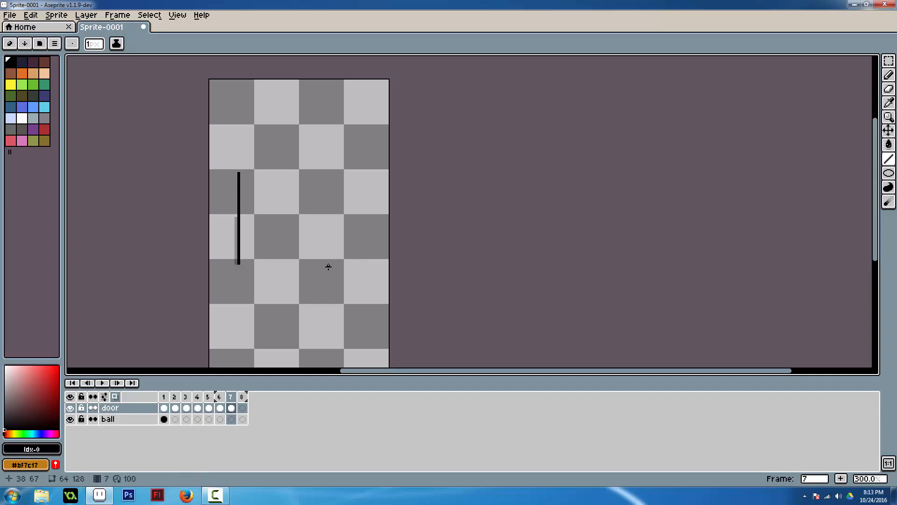
Step back and forth through the frames to review the door's swing, and toggle the door layer's visibility off and on.
{"action": "key", "text": "comma"}
{"action": "key", "text": "comma"}
{"action": "key", "text": "comma"}
{"action": "key", "text": "comma"}
{"action": "key", "text": "comma"}
{"action": "key", "text": "comma"}
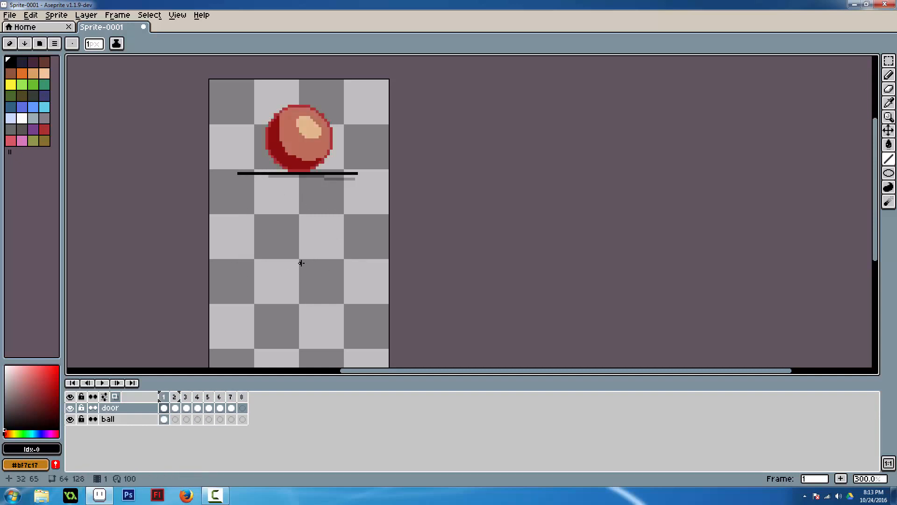
{"action": "key", "text": "period"}
{"action": "key", "text": "period"}
{"action": "key", "text": "period"}
{"action": "key", "text": "period"}
{"action": "key", "text": "comma"}
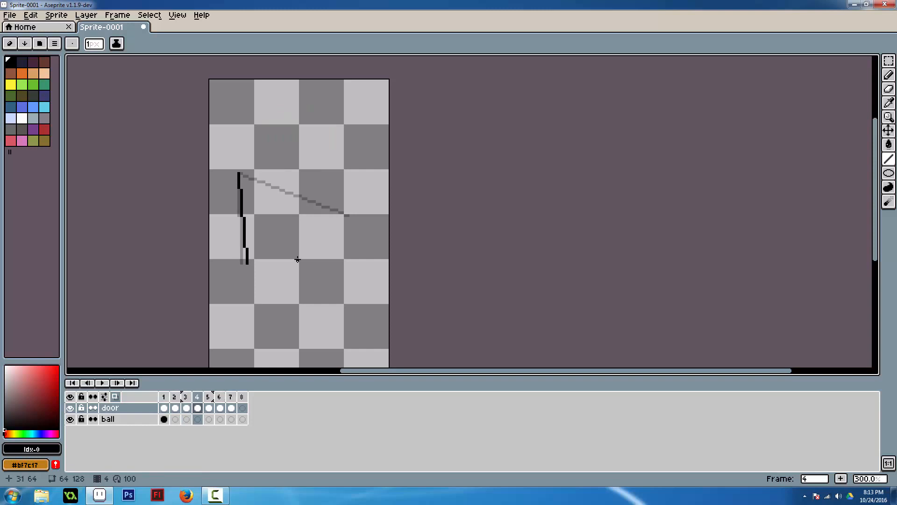
{"action": "key", "text": "comma"}
{"action": "key", "text": "comma"}
{"action": "key", "text": "comma"}
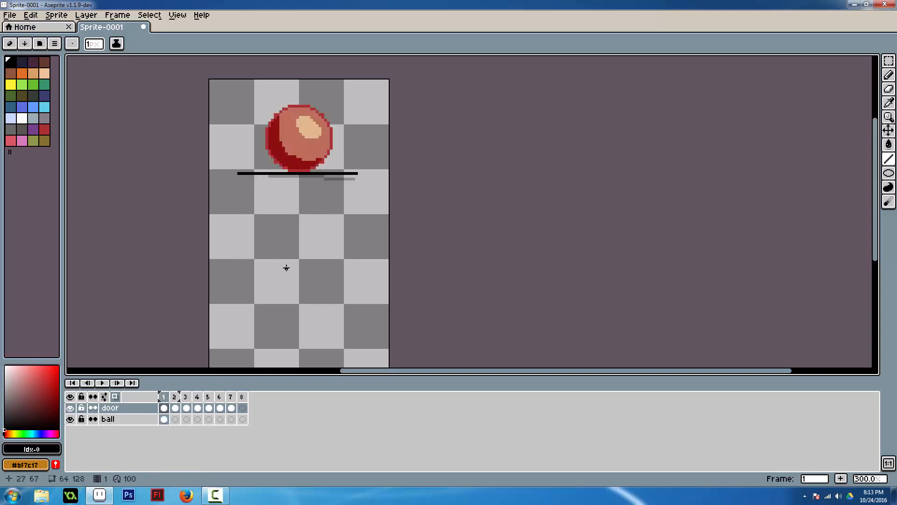
{"action": "left_click", "coordinate": [70, 408]}
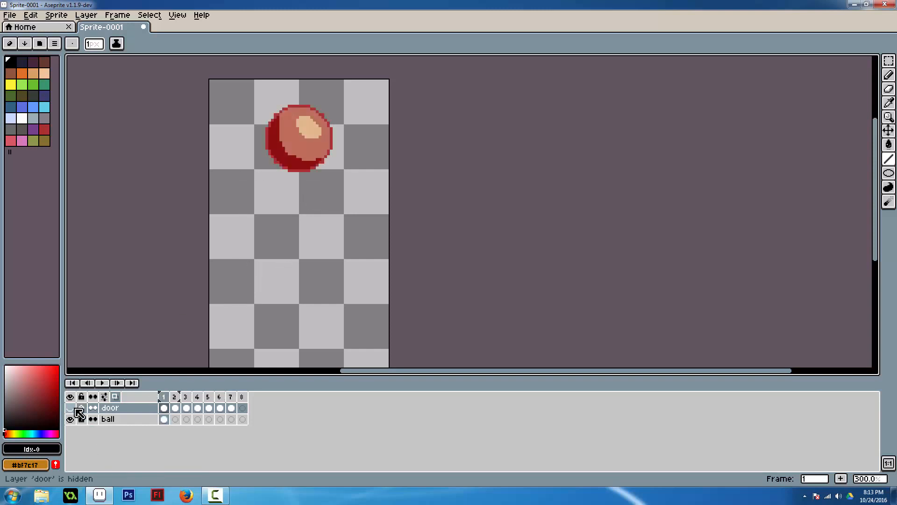
{"action": "left_click", "coordinate": [70, 408]}
{"action": "key", "text": "period"}
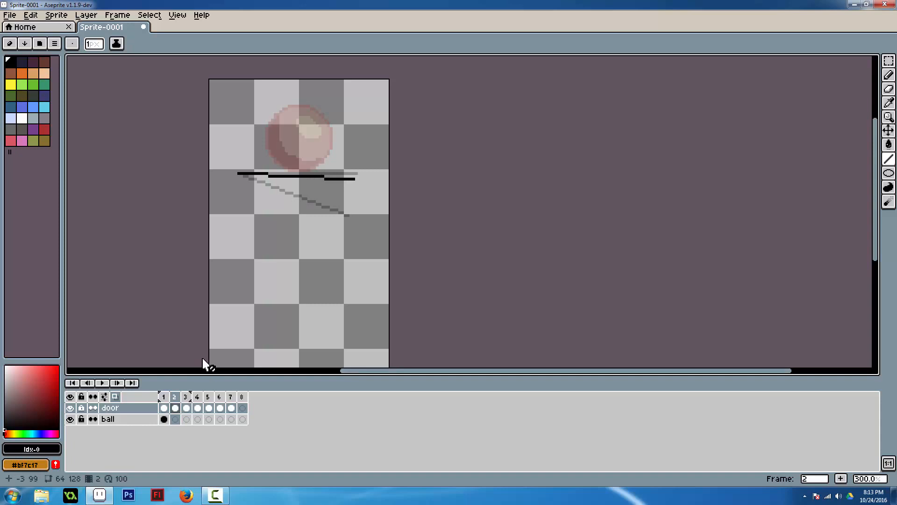
Undo the frame 7 door line and copy the ball from frame 1 into frame 2 of its layer, placed 1 px lower.
{"action": "key", "text": "ctrl+z"}
{"action": "left_click", "coordinate": [165, 421]}
{"action": "key", "text": "ctrl+c"}
{"action": "left_click", "coordinate": [174, 420]}
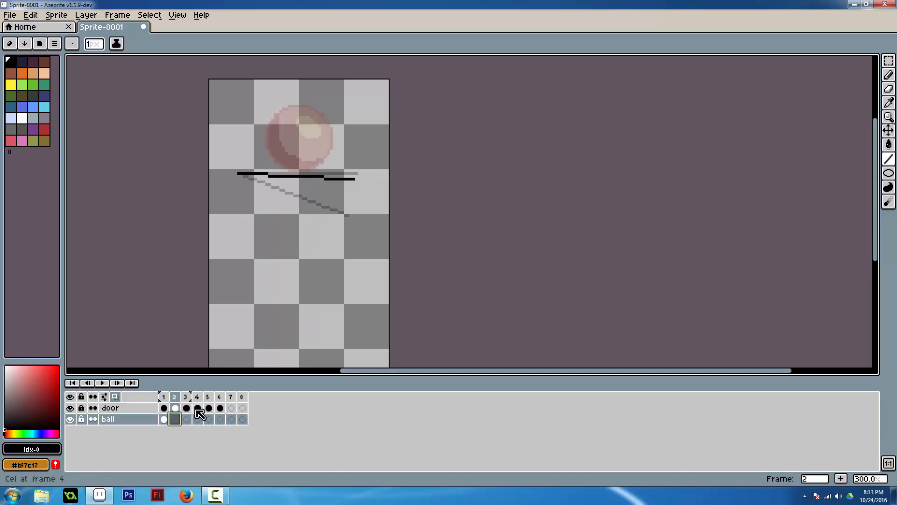
{"action": "key", "text": "ctrl+v"}
{"action": "left_click_drag", "start_coordinate": [278, 129], "coordinate": [318, 160]}
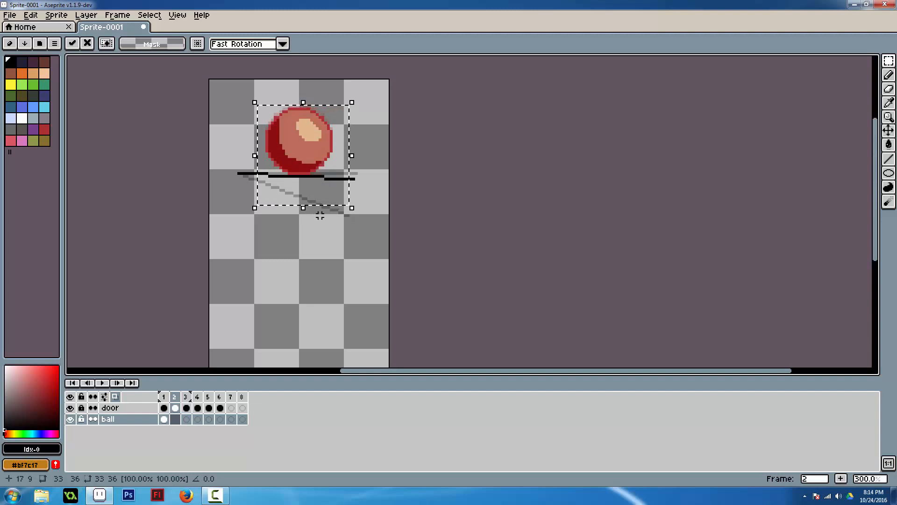
{"action": "key", "text": "Left"}
{"action": "key", "text": "Right"}
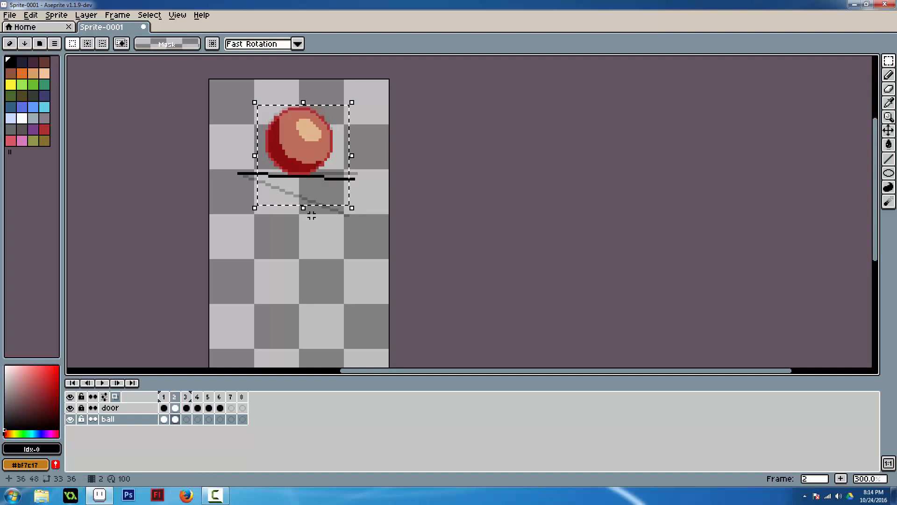
Paste the ball into frame 3 of its layer, lower it 5 px, and reshape it to 27 × 38 px.
{"action": "key", "text": "Right"}
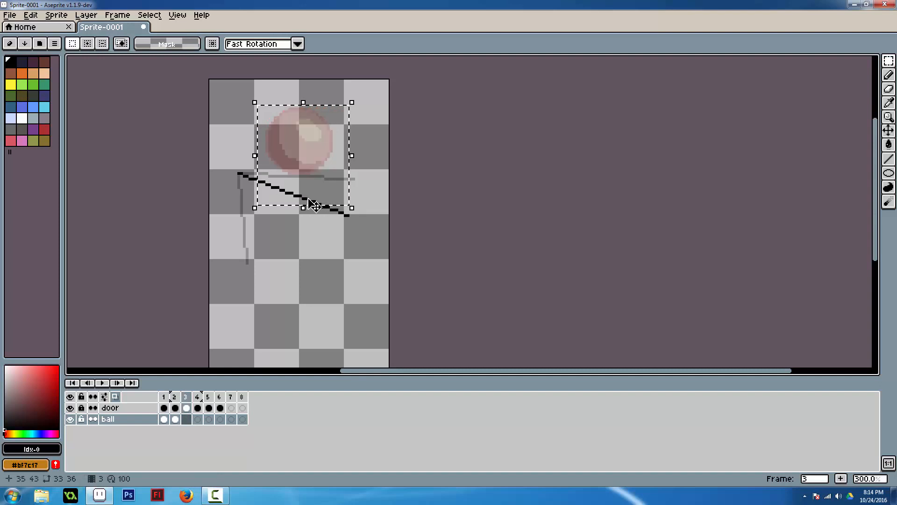
{"action": "key", "text": "ctrl+v"}
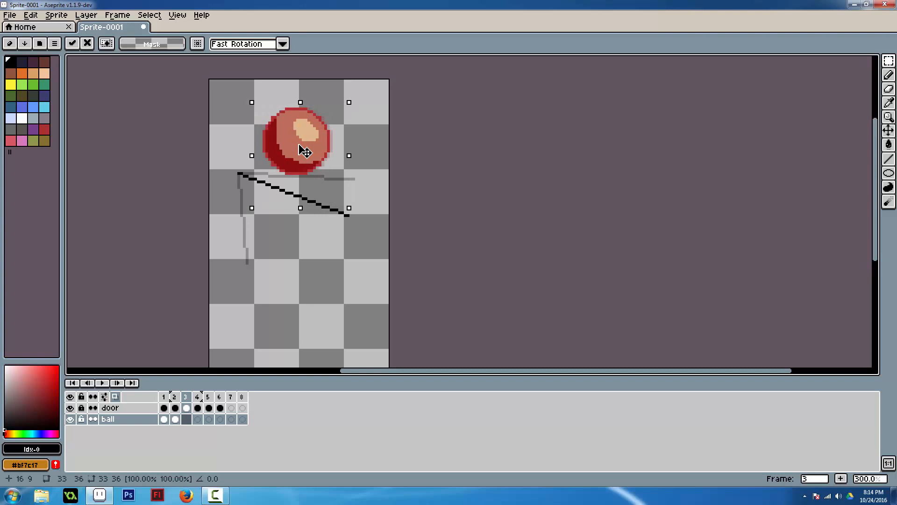
{"action": "left_click_drag", "start_coordinate": [304, 145], "coordinate": [304, 162]}
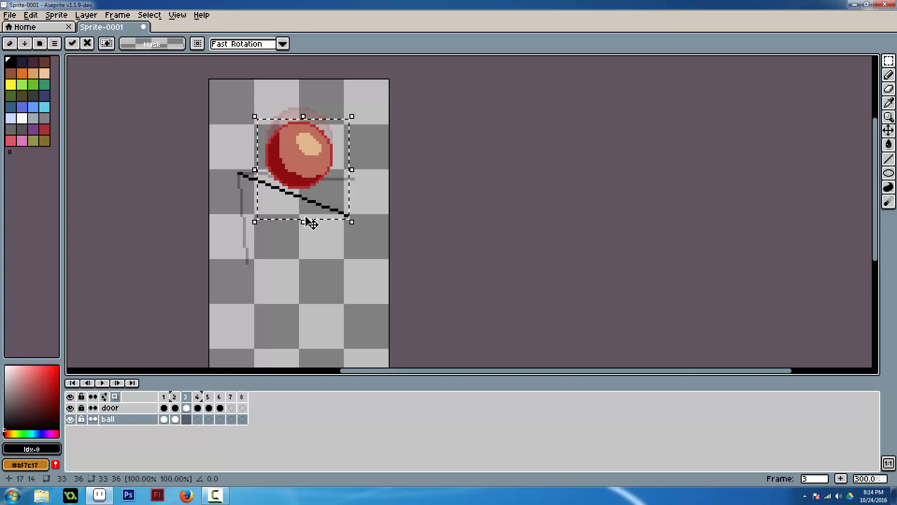
{"action": "left_click_drag", "start_coordinate": [304, 226], "coordinate": [305, 235]}
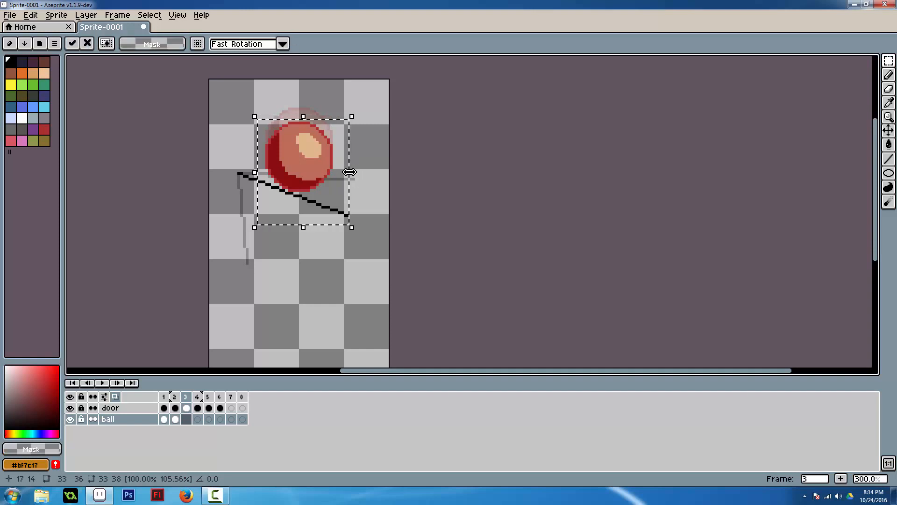
{"action": "mouse_move", "coordinate": [351, 172]}
{"action": "left_mouse_down"}
{"action": "mouse_move", "coordinate": [347, 178]}
{"action": "mouse_move", "coordinate": [353, 173]}
{"action": "left_mouse_up"}
Paste the original round ball into frame 4, just below the ball's frame 3 position.
{"action": "key", "text": "Right"}
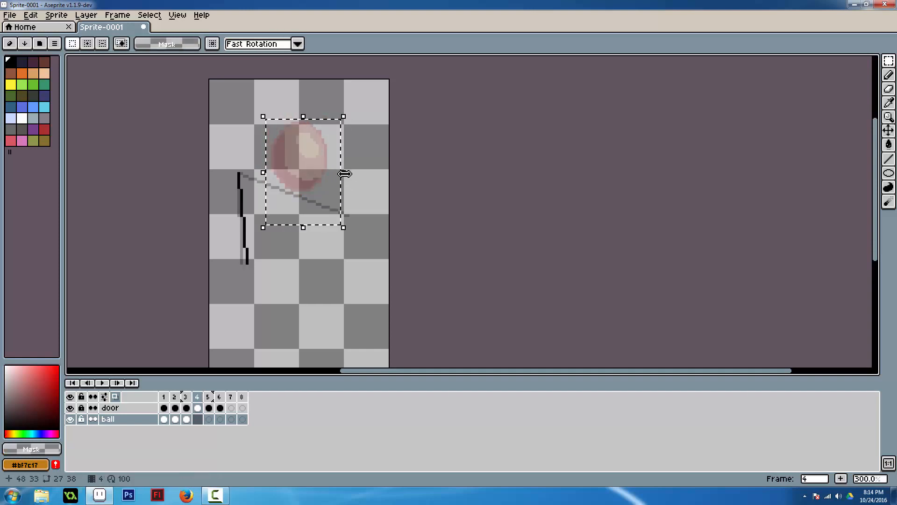
{"action": "left_click_drag", "start_coordinate": [310, 160], "coordinate": [310, 206]}
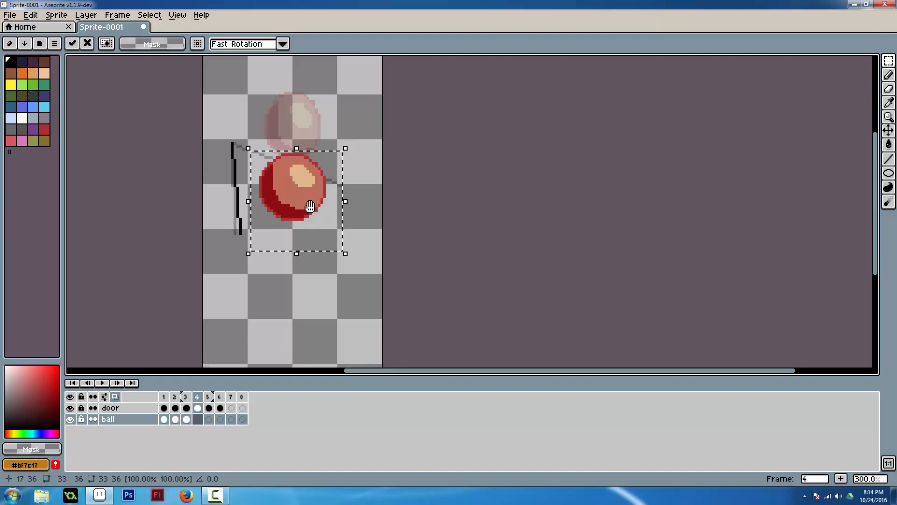
{"action": "scroll", "coordinate": [309, 182], "scroll_direction": "up", "scroll_amount": 1}
Return to frame 4 and extend the onion skin range to cover the two previous frames.
{"action": "left_click", "coordinate": [214, 407]}
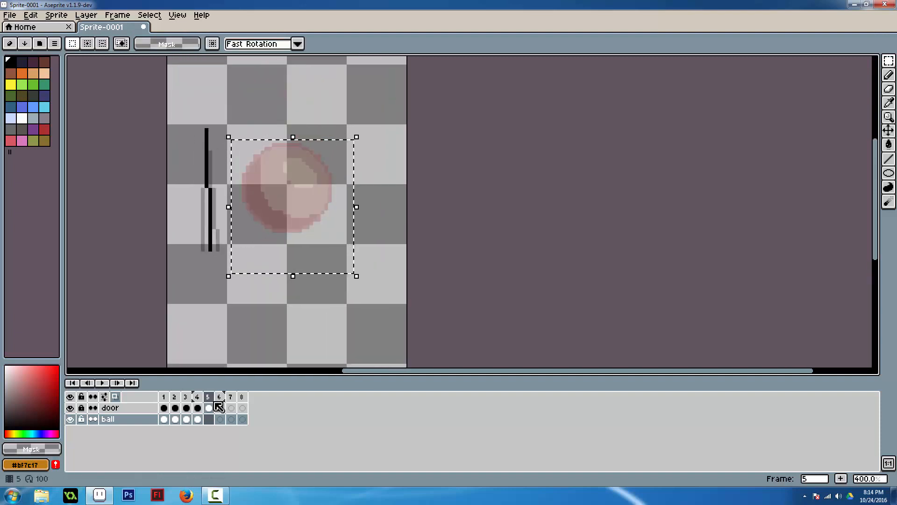
{"action": "left_click", "coordinate": [199, 397]}
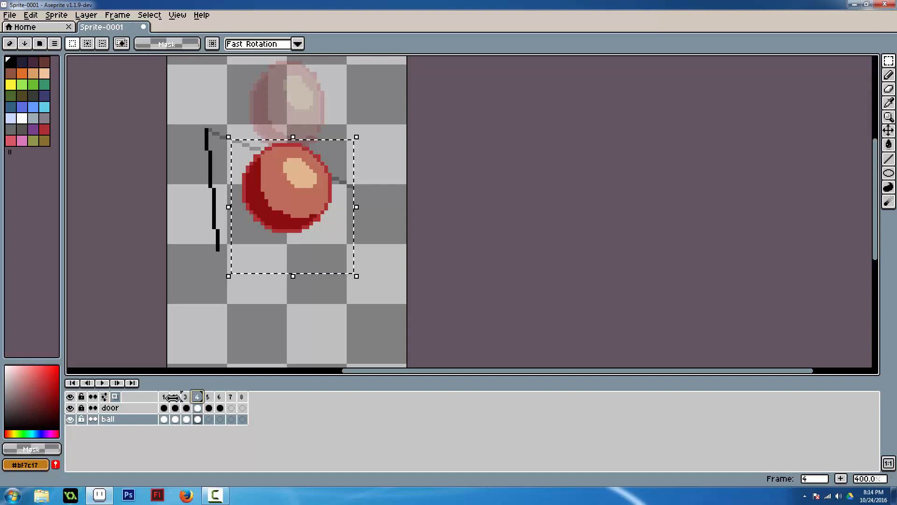
{"action": "left_click_drag", "start_coordinate": [182, 396], "coordinate": [171, 397]}
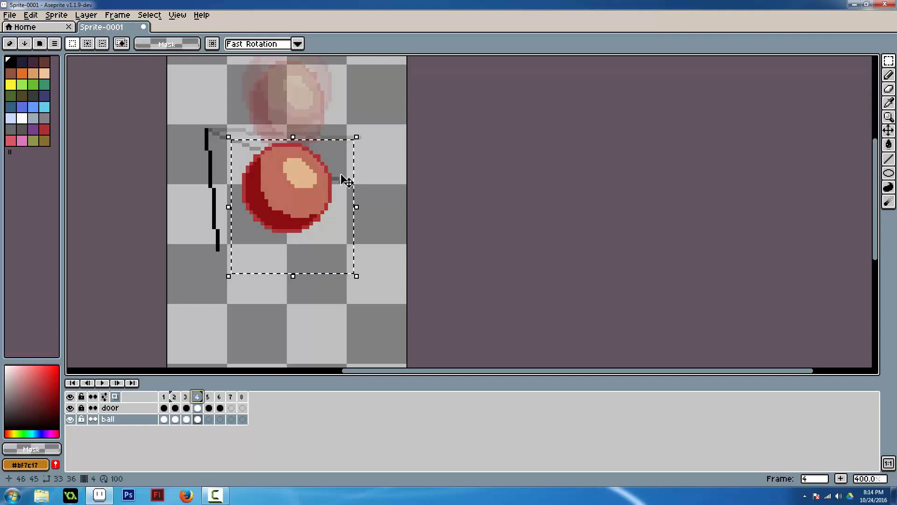
{"action": "left_click_drag", "start_coordinate": [307, 181], "coordinate": [296, 203]}
Compare the ball in frames 3 and 4, and reshape the frame 4 ball to 25 × 41 px by raising its upper edge and narrowing it.
{"action": "key", "text": "Left"}
{"action": "key", "text": "Left"}
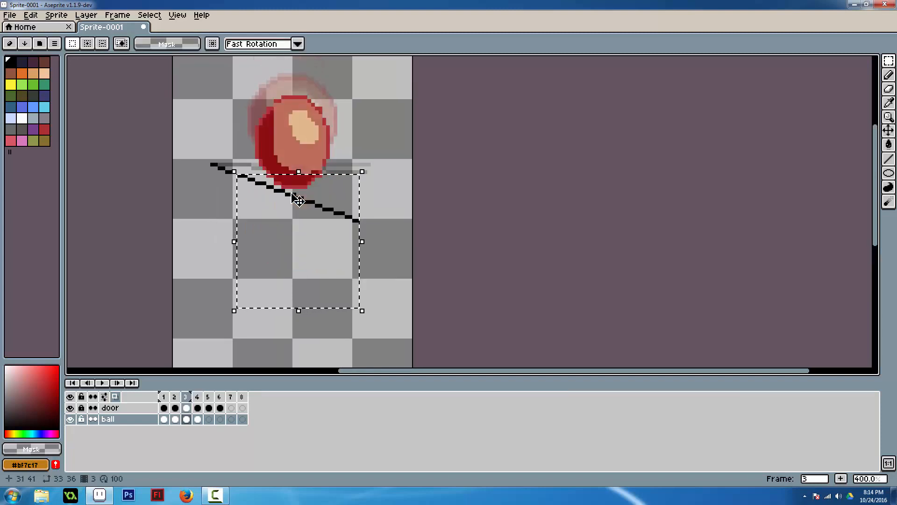
{"action": "key", "text": "Right"}
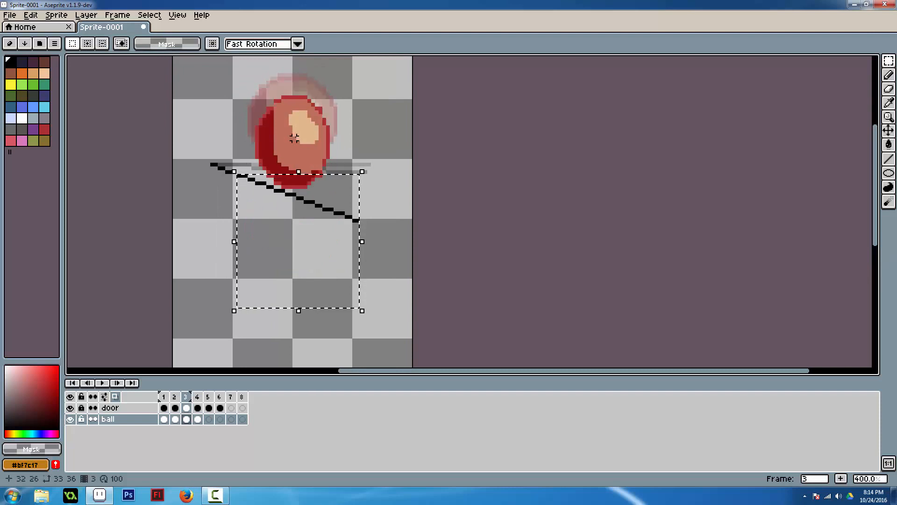
{"action": "key", "text": "Right"}
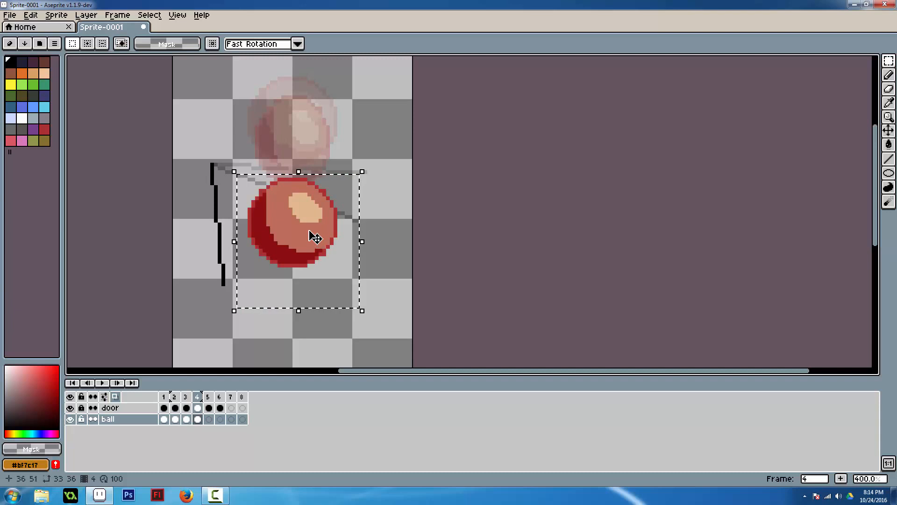
{"action": "left_click_drag", "start_coordinate": [299, 174], "coordinate": [296, 154]}
{"action": "left_click_drag", "start_coordinate": [363, 234], "coordinate": [342, 176]}
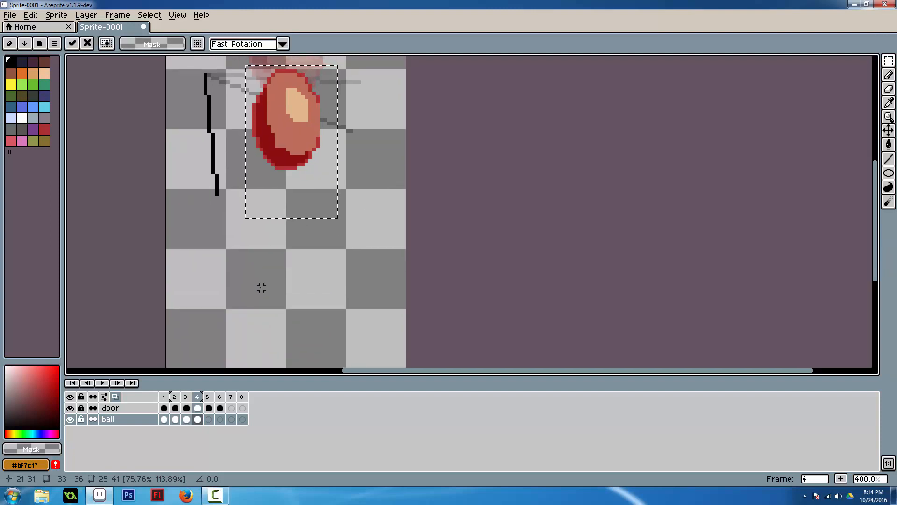
Paste the ball into frame 5 below its frame 4 position and reshape it to 25 × 49 px.
{"action": "key", "text": "Right"}
{"action": "key", "text": "ctrl+v"}
{"action": "left_click_drag", "start_coordinate": [280, 196], "coordinate": [297, 215]}
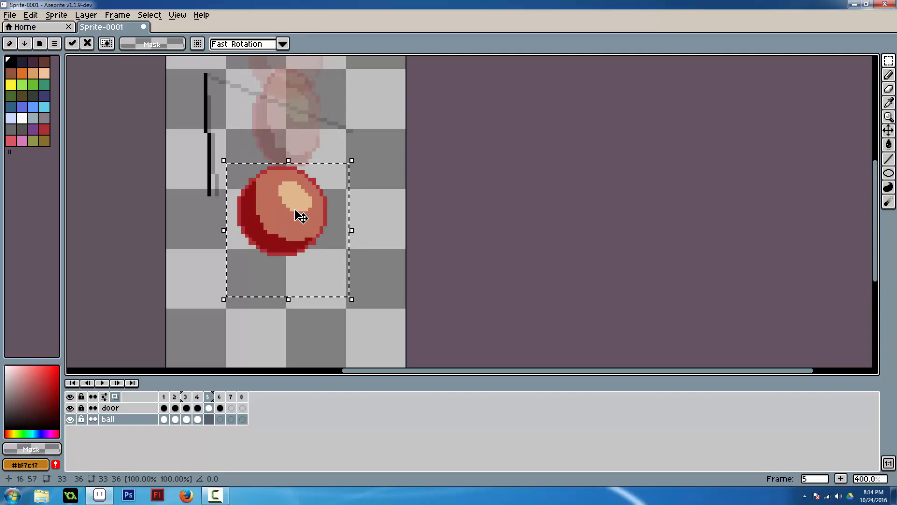
{"action": "key", "text": "Right"}
{"action": "left_click_drag", "start_coordinate": [354, 230], "coordinate": [338, 233]}
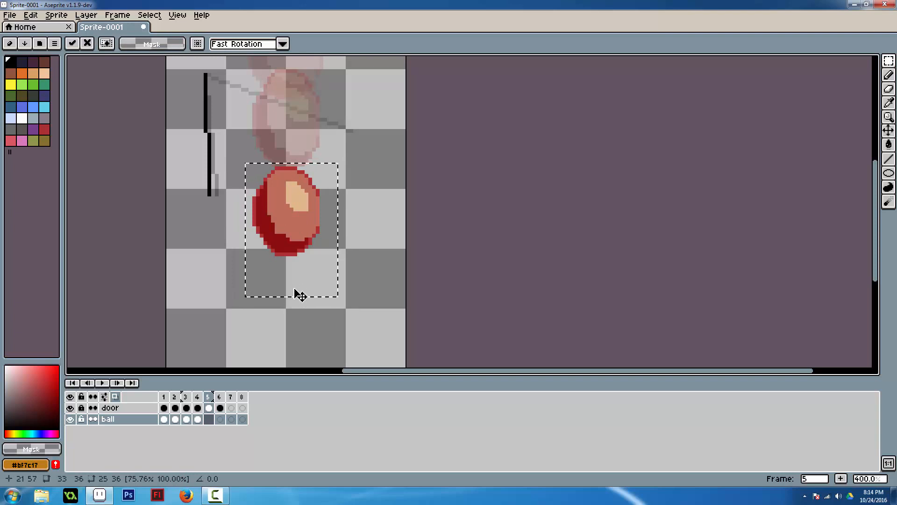
{"action": "left_click_drag", "start_coordinate": [293, 297], "coordinate": [292, 348]}
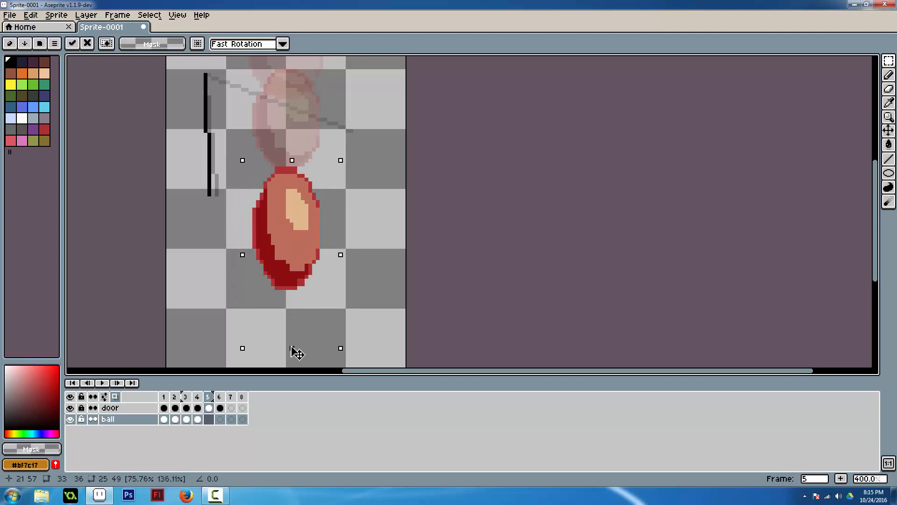
Move the stretched ball in frame 5 down 4 px.
{"action": "key", "text": "space"}
{"action": "left_click_drag", "start_coordinate": [285, 312], "coordinate": [285, 197]}
{"action": "left_click_drag", "start_coordinate": [291, 143], "coordinate": [312, 235]}
{"action": "key", "text": "space"}
{"action": "key", "text": "space"}
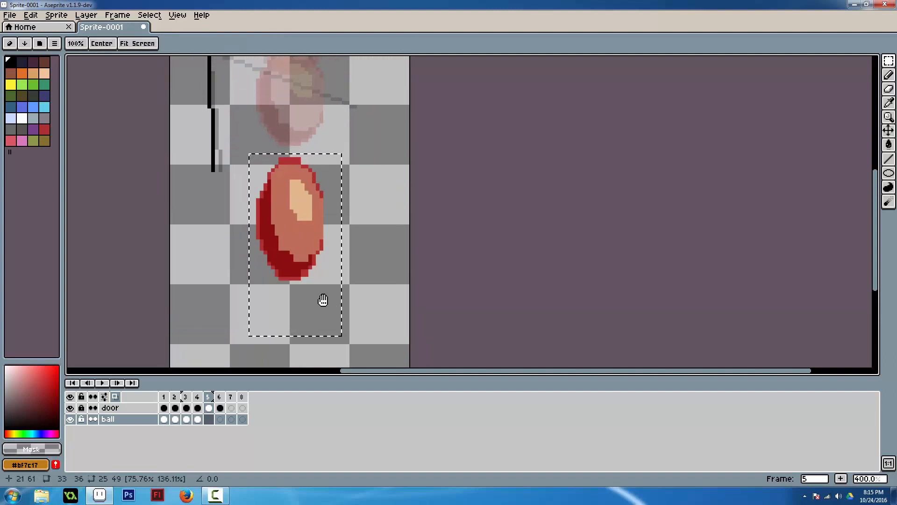
{"action": "left_click_drag", "start_coordinate": [320, 300], "coordinate": [323, 251]}
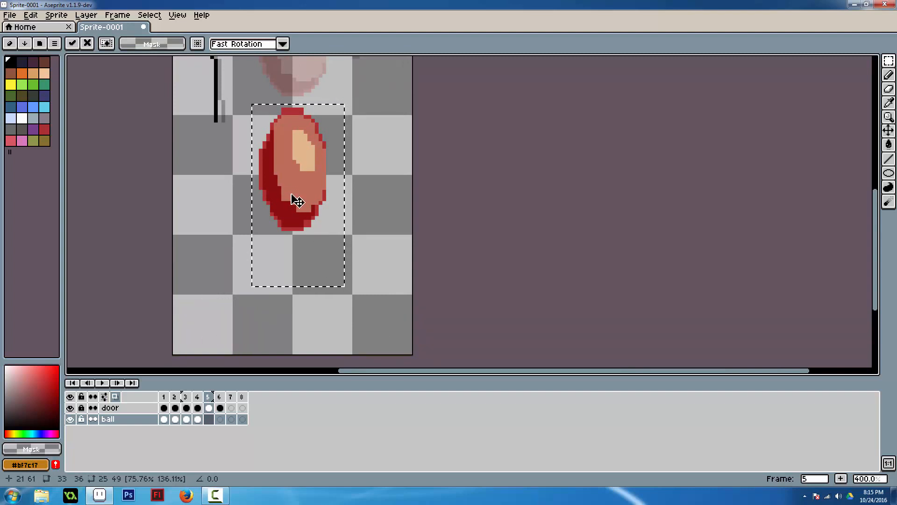
Paste the ball into frame 6, reshape it to 19 × 54 px, and place it below the frame 5 ball.
{"action": "key", "text": "period"}
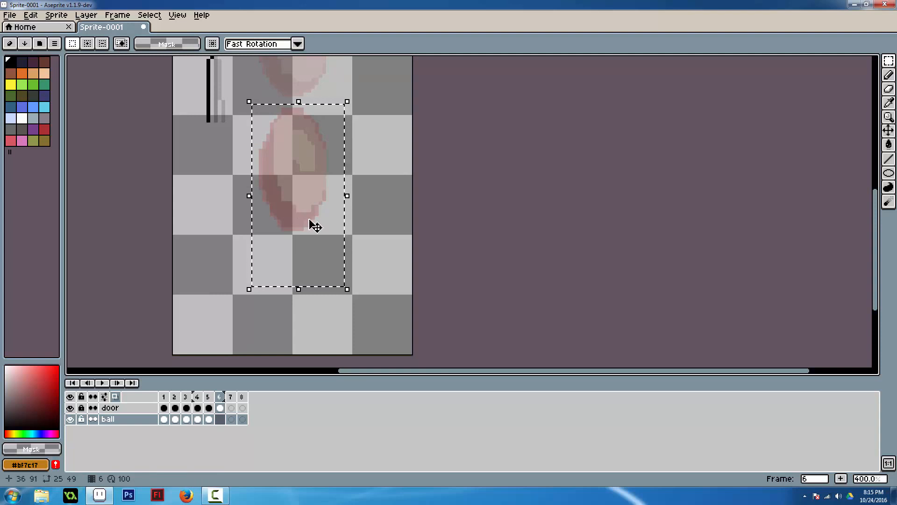
{"action": "key", "text": "ctrl+v"}
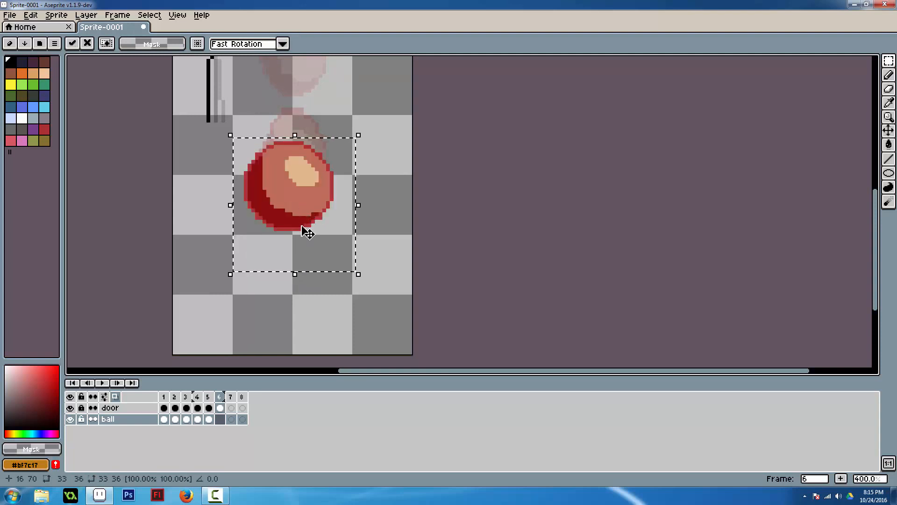
{"action": "scroll", "coordinate": [307, 232], "scroll_direction": "down", "scroll_amount": 1}
{"action": "key", "text": "Return"}
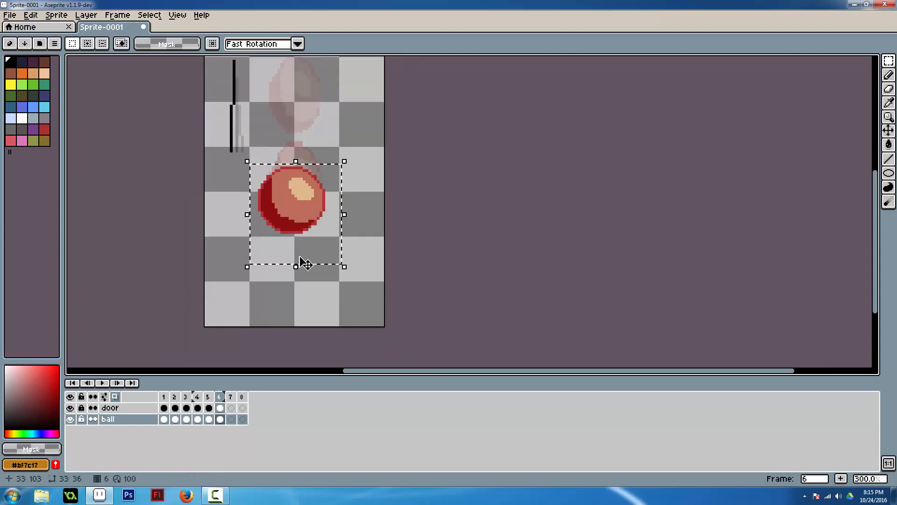
{"action": "left_click_drag", "start_coordinate": [299, 259], "coordinate": [307, 326]}
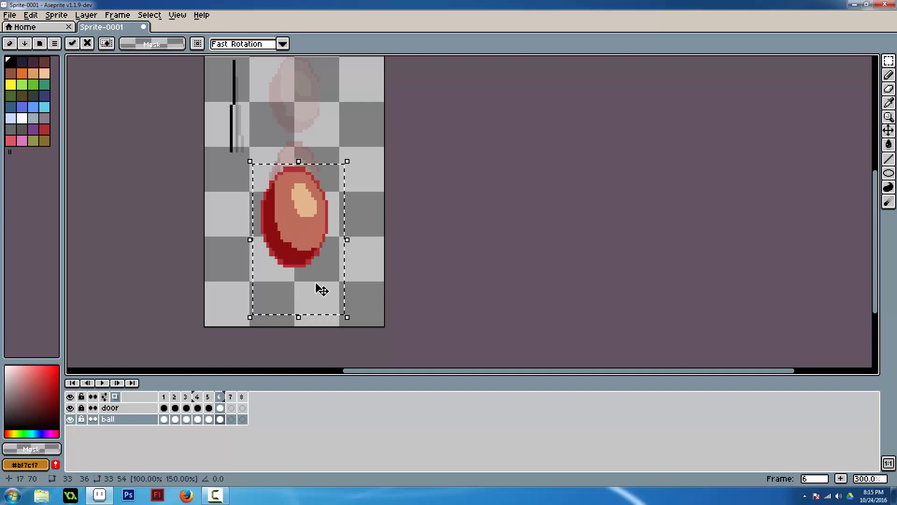
{"action": "left_click_drag", "start_coordinate": [346, 241], "coordinate": [356, 271]}
{"action": "key", "text": "alt"}
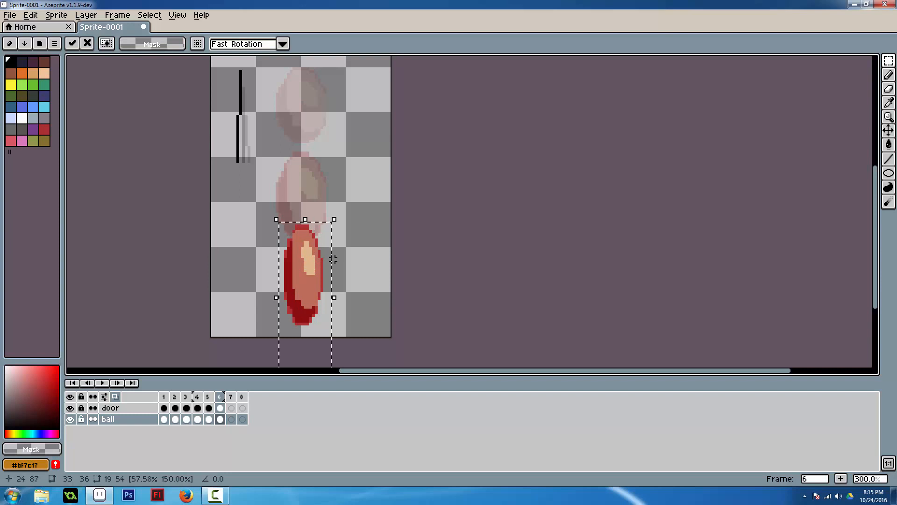
Nudge the frame 6 ball 1 px left and step back to frame 4 and forward again to check the fall.
{"action": "key", "text": "Left"}
{"action": "key", "text": "Left"}
{"action": "key", "text": "Left"}
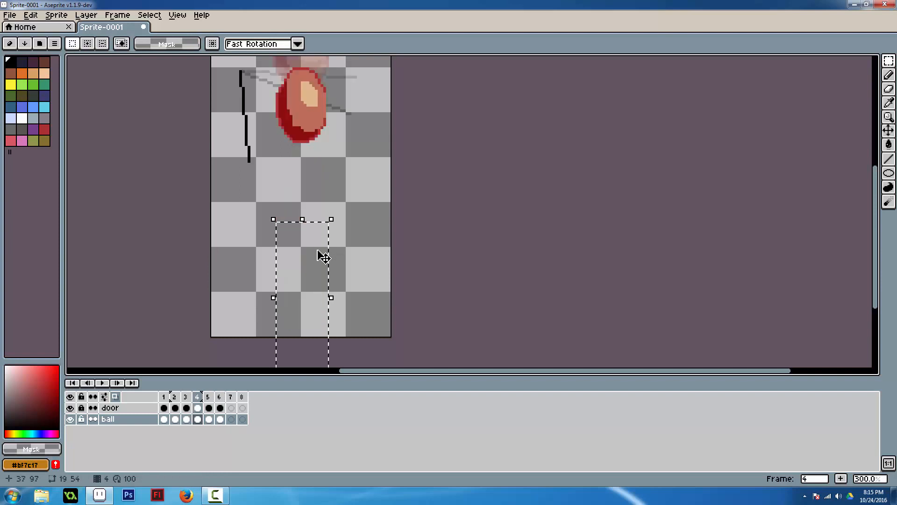
{"action": "key", "text": "Right"}
{"action": "key", "text": "Right"}
{"action": "key", "text": "Right"}
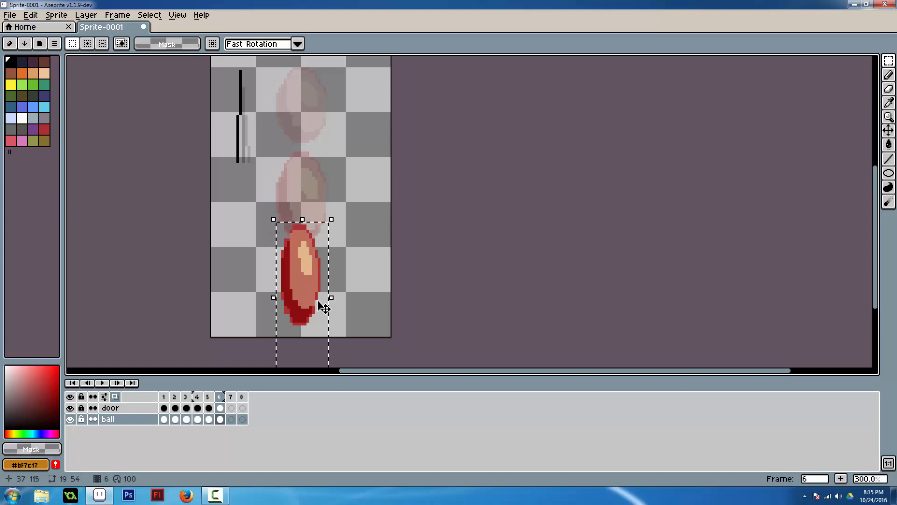
{"action": "mouse_move", "coordinate": [311, 200]}
{"action": "left_mouse_down"}
{"action": "mouse_move", "coordinate": [302, 232]}
{"action": "mouse_move", "coordinate": [304, 199]}
{"action": "left_mouse_up"}
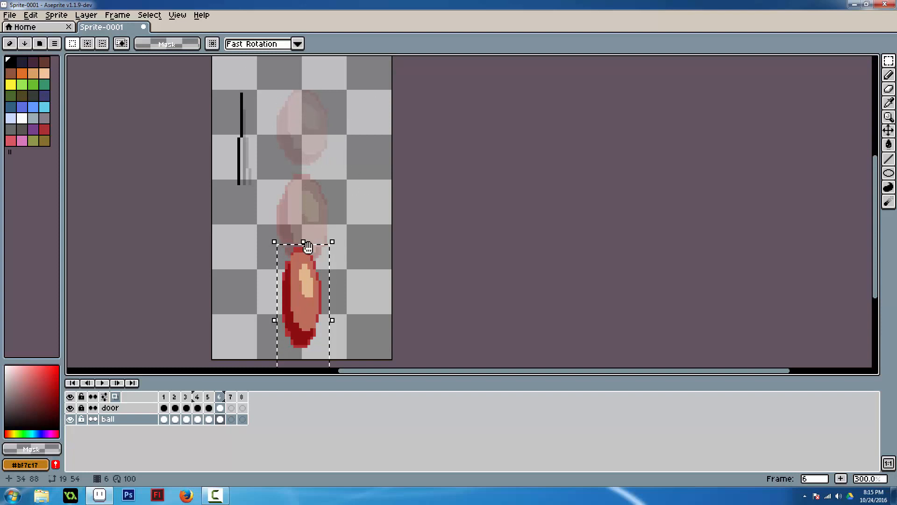
{"action": "left_click_drag", "start_coordinate": [307, 247], "coordinate": [303, 159]}
{"action": "left_click_drag", "start_coordinate": [309, 224], "coordinate": [298, 199]}
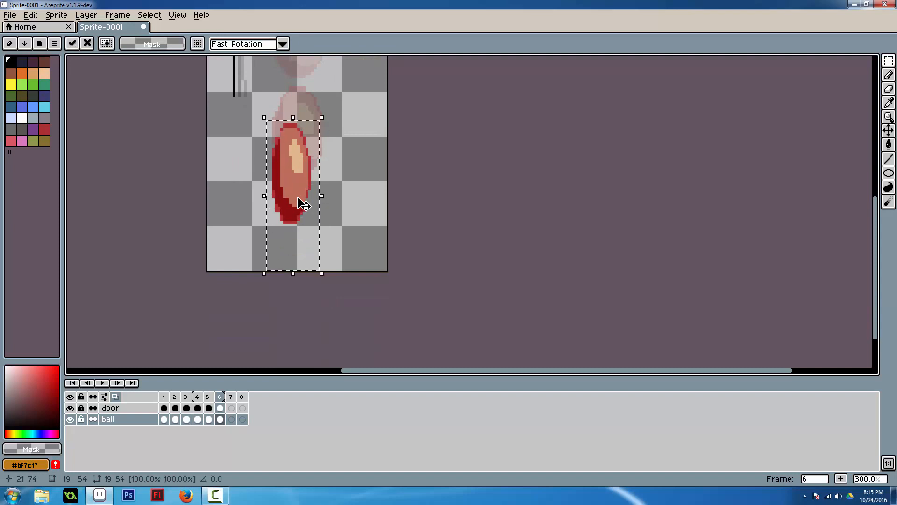
{"action": "key", "text": "ctrl+z"}
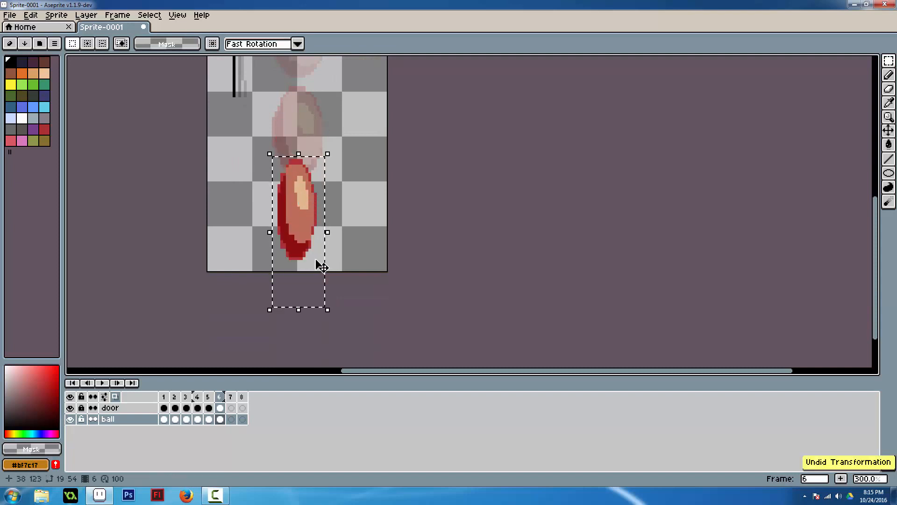
Move the stretched ball in frame 6 down 4 px towards the sprite's lower edge.
{"action": "scroll", "coordinate": [322, 266], "scroll_direction": "up", "scroll_amount": 1}
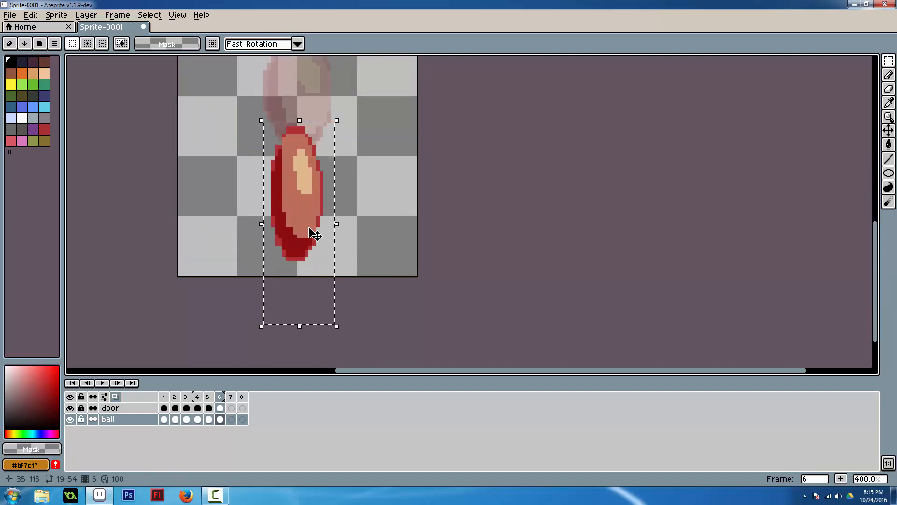
{"action": "left_click_drag", "start_coordinate": [312, 226], "coordinate": [314, 236]}
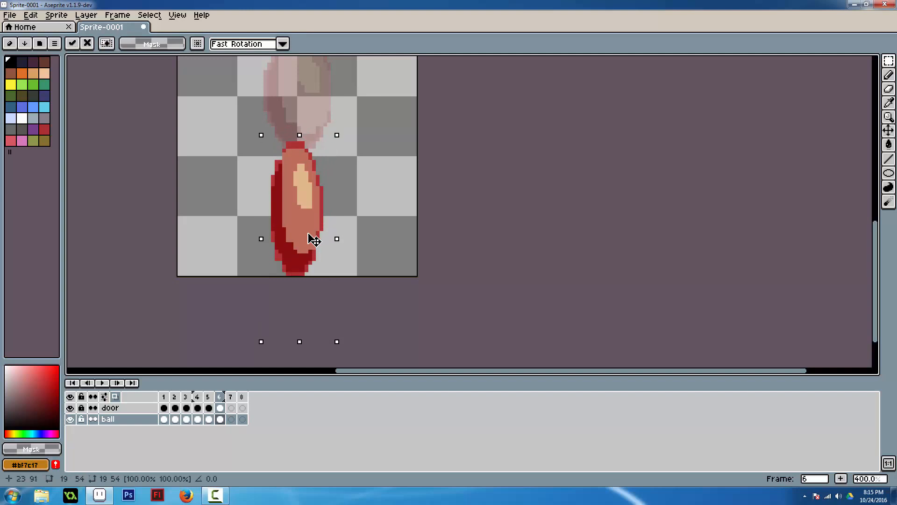
{"action": "scroll", "coordinate": [335, 216], "scroll_direction": "down", "scroll_amount": 1}
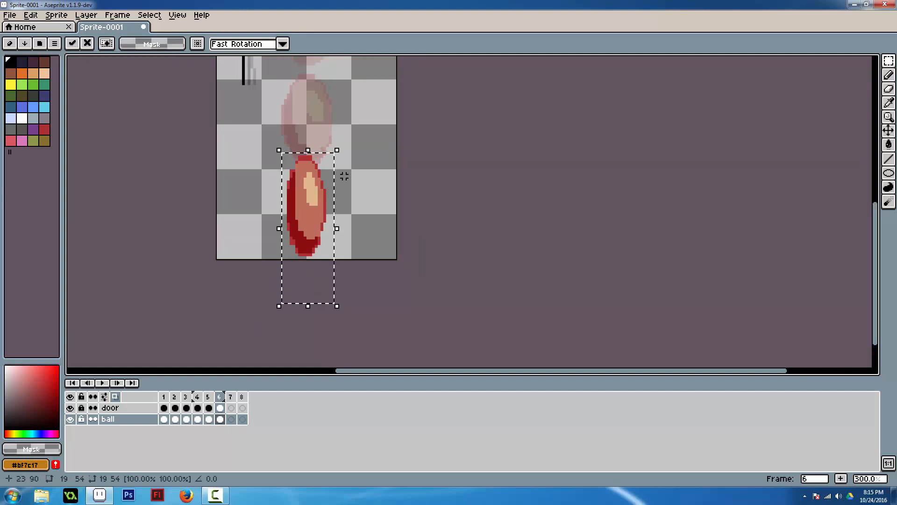
Select the ball in frame 5, move it up about 3 px, and return to frame 6.
{"action": "left_click_drag", "start_coordinate": [358, 158], "coordinate": [264, 130]}
{"action": "key", "text": "comma"}
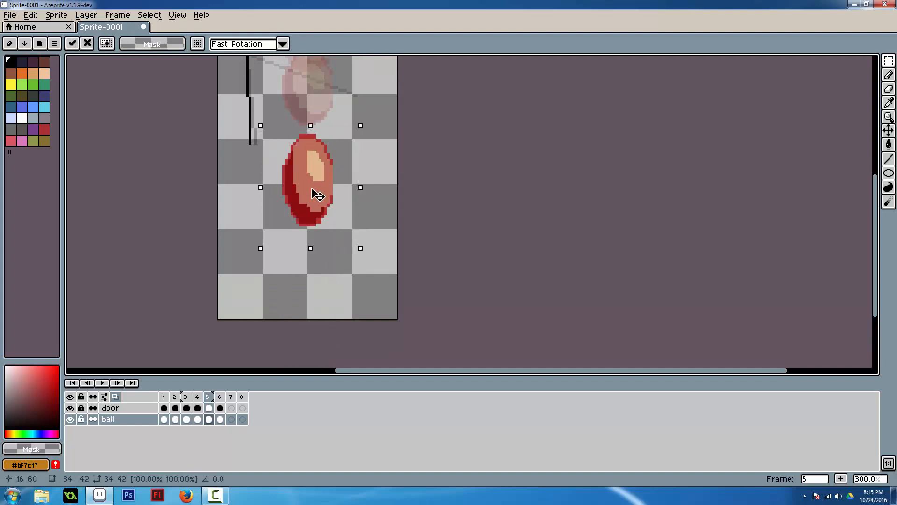
{"action": "left_click_drag", "start_coordinate": [314, 194], "coordinate": [313, 183]}
{"action": "key", "text": "period"}
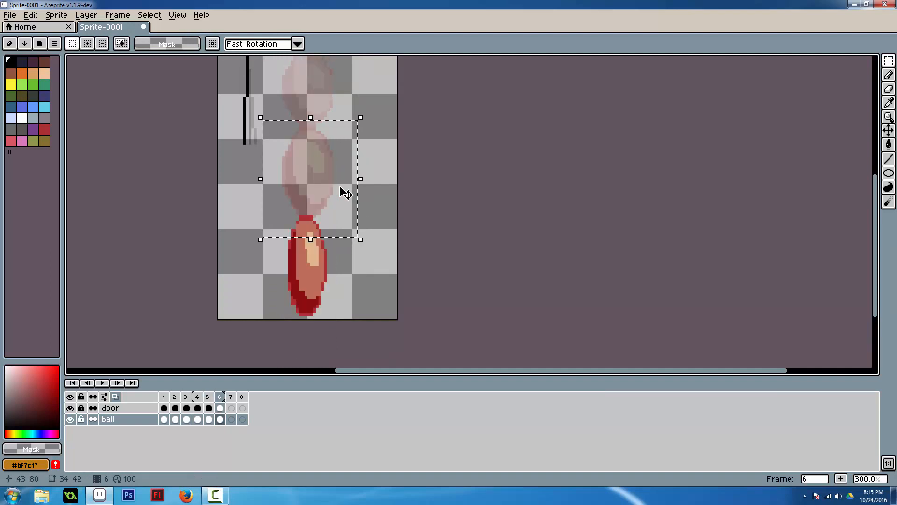
Paste the ball into frame 7 at the sprite's lower edge, squash it to 33 × 24 px, and advance to frame 8.
{"action": "key", "text": "space"}
{"action": "left_click_drag", "start_coordinate": [318, 154], "coordinate": [325, 242]}
{"action": "key", "text": "Right"}
{"action": "key", "text": "ctrl+v"}
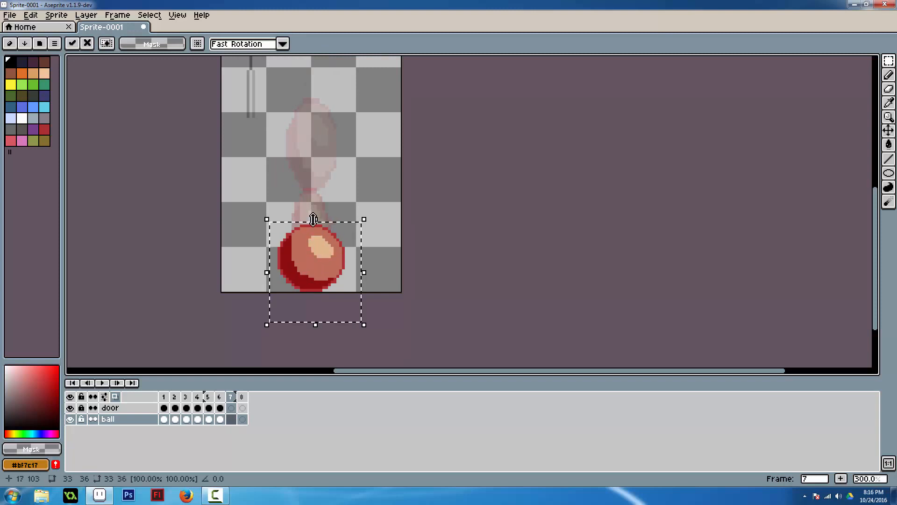
{"action": "left_click_drag", "start_coordinate": [313, 219], "coordinate": [288, 232]}
{"action": "scroll", "coordinate": [316, 261], "scroll_direction": "up", "scroll_amount": 2}
{"action": "key", "text": "period"}
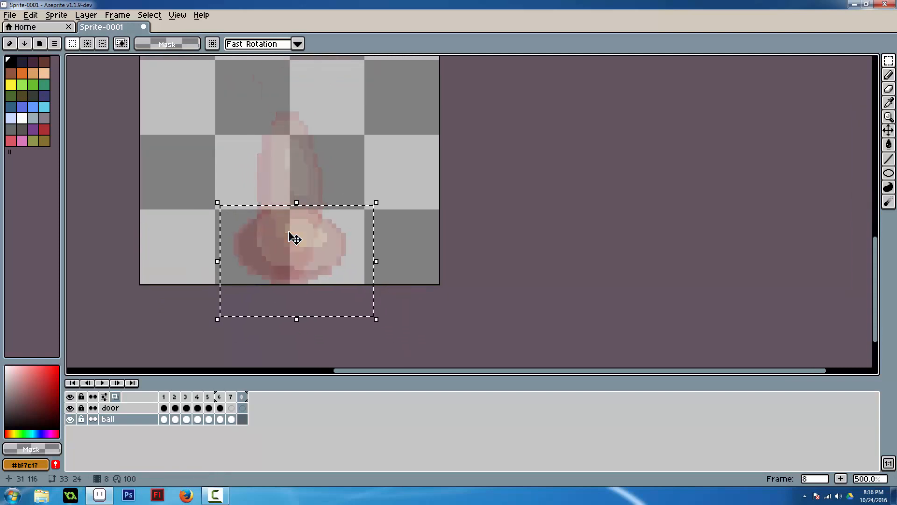
Paste the ball into frame 8, squash it to 53 × 16 px, and rest it on the sprite's lower edge.
{"action": "key", "text": "ctrl+v"}
{"action": "left_click_drag", "start_coordinate": [300, 90], "coordinate": [302, 199]}
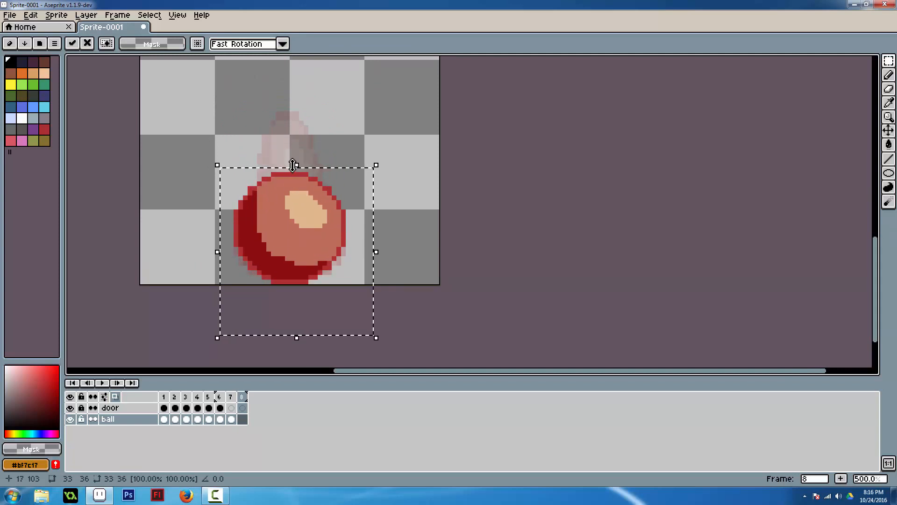
{"action": "left_click_drag", "start_coordinate": [292, 164], "coordinate": [302, 227]}
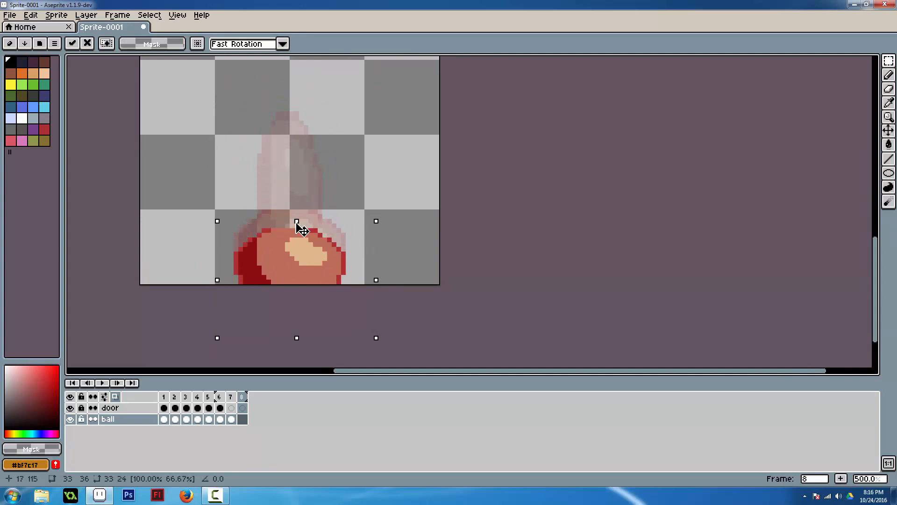
{"action": "left_click_drag", "start_coordinate": [376, 280], "coordinate": [413, 279]}
{"action": "left_click_drag", "start_coordinate": [335, 268], "coordinate": [317, 233]}
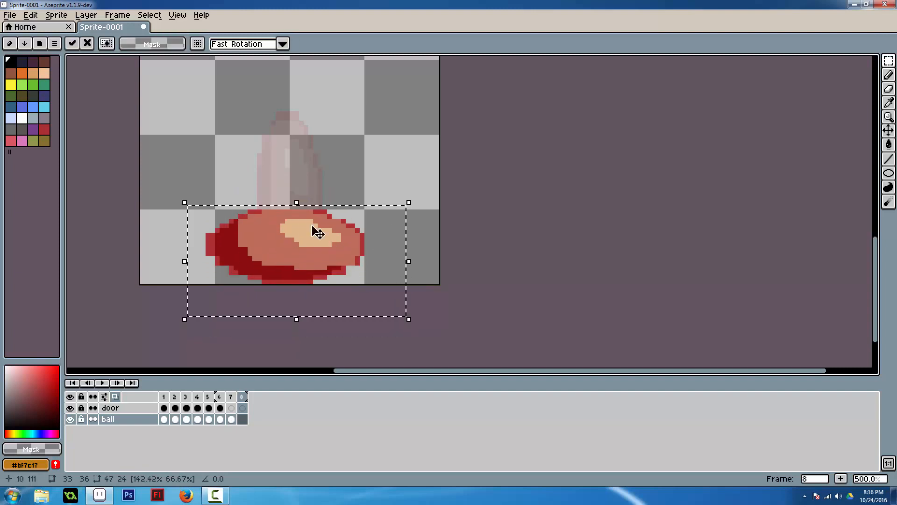
{"action": "left_click_drag", "start_coordinate": [297, 203], "coordinate": [298, 240]}
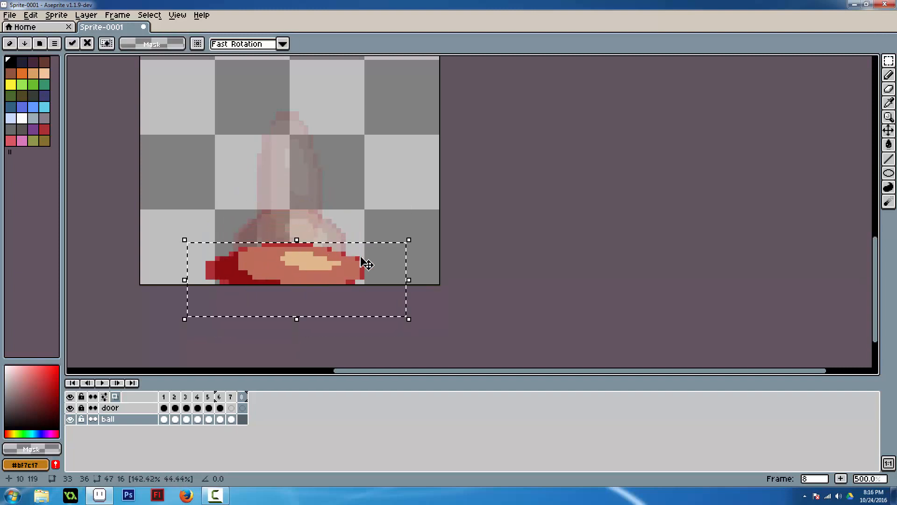
{"action": "left_click_drag", "start_coordinate": [409, 279], "coordinate": [423, 280]}
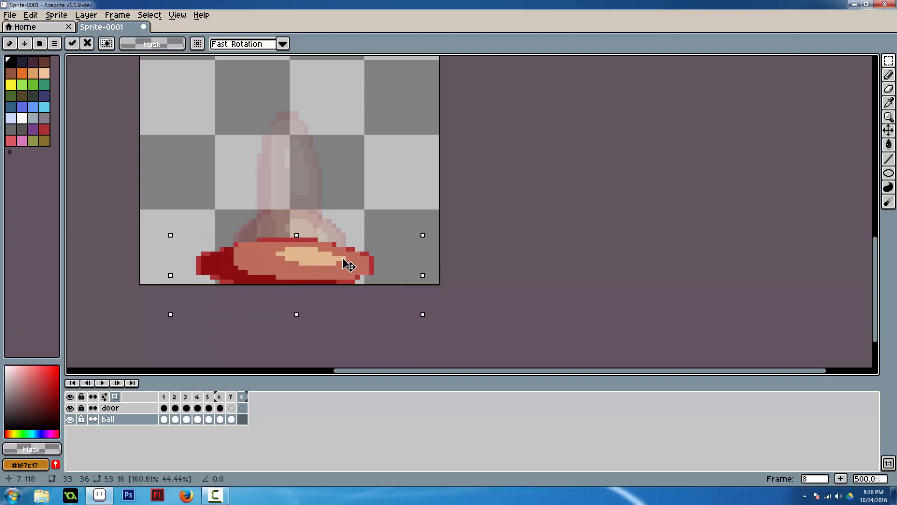
{"action": "left_click_drag", "start_coordinate": [348, 265], "coordinate": [344, 252]}
{"action": "scroll", "coordinate": [304, 223], "scroll_direction": "down", "scroll_amount": 2}
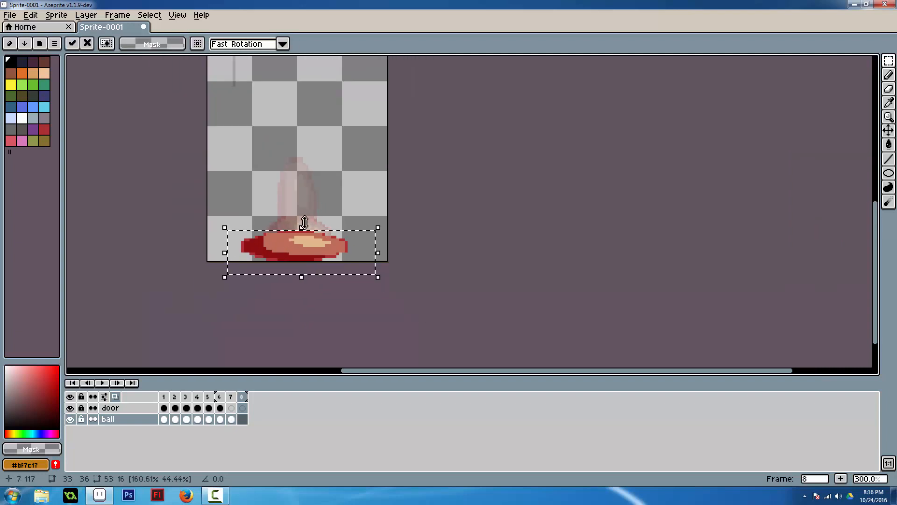
{"action": "left_click_drag", "start_coordinate": [302, 211], "coordinate": [299, 219]}
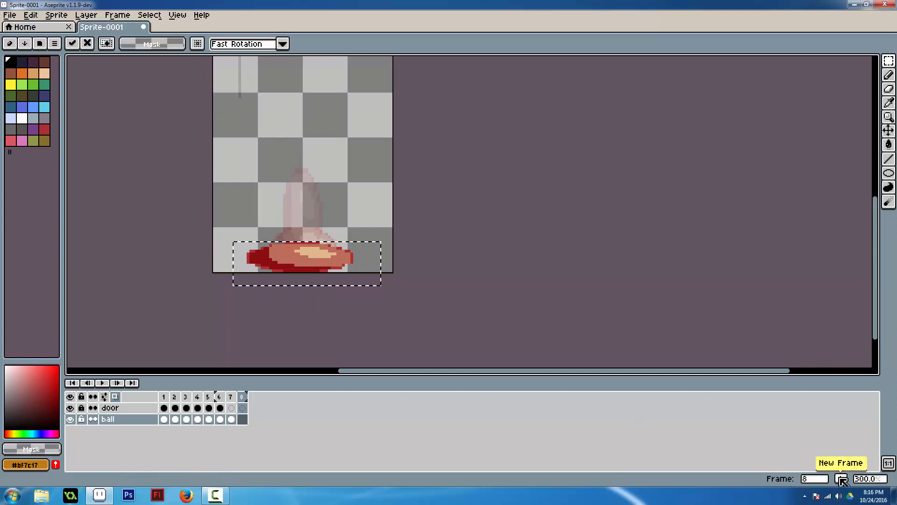
Add five empty frames, 9 through 13, and return to frame 9.
{"action": "left_click", "coordinate": [841, 480]}
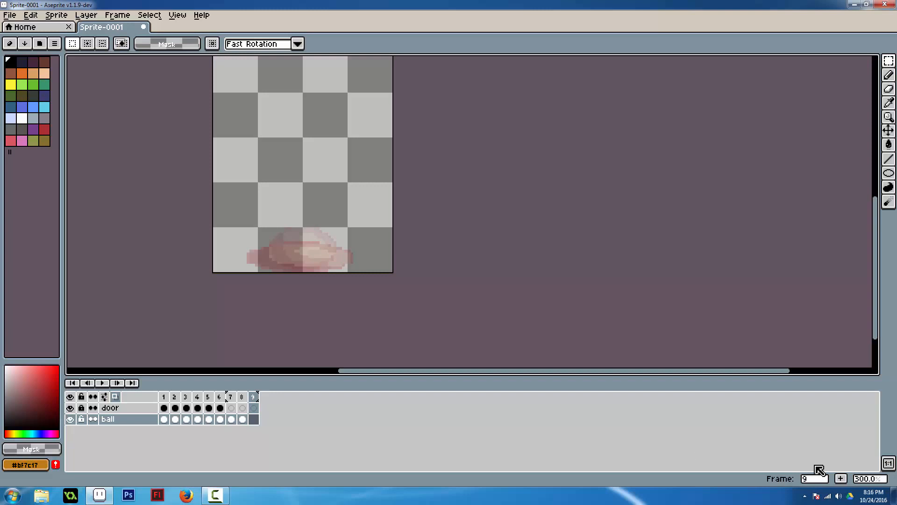
{"action": "left_click", "coordinate": [841, 478]}
{"action": "left_click", "coordinate": [841, 478]}
{"action": "left_click", "coordinate": [841, 478]}
{"action": "left_click", "coordinate": [841, 479]}
{"action": "key", "text": "Left"}
{"action": "key", "text": "Left"}
{"action": "key", "text": "Left"}
{"action": "key", "text": "Left"}
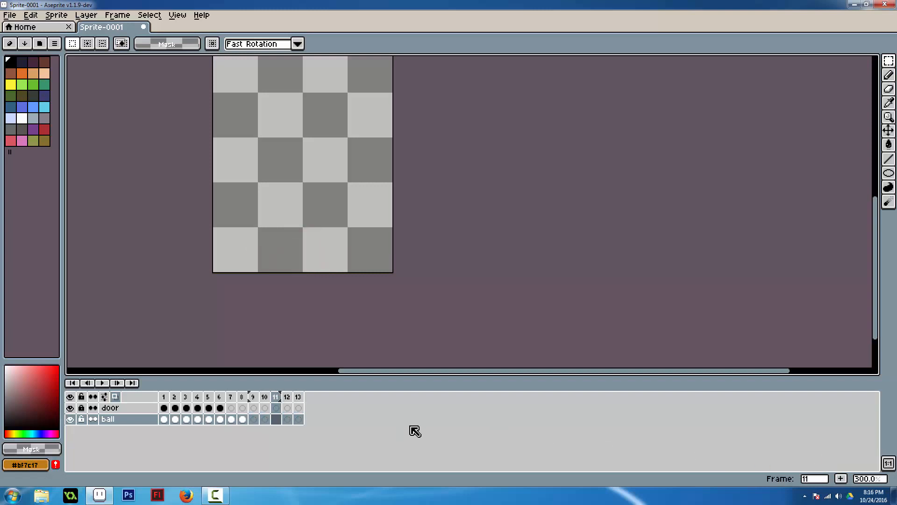
{"action": "scroll", "coordinate": [268, 242], "scroll_direction": "up", "scroll_amount": 1}
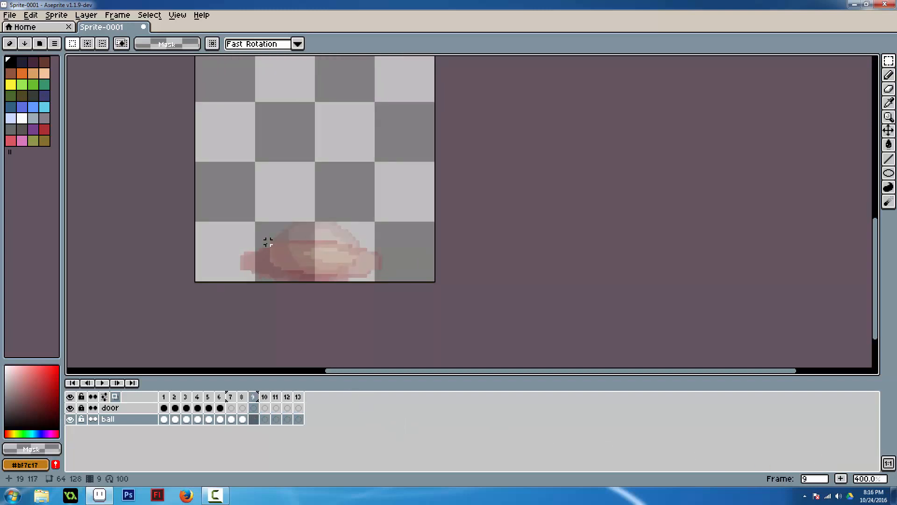
Paste the ball into frame 9 at the lower edge, flatten it to 53 × 14 px, and flip through the preceding frames.
{"action": "key", "text": "ctrl+v"}
{"action": "left_click_drag", "start_coordinate": [313, 179], "coordinate": [319, 260]}
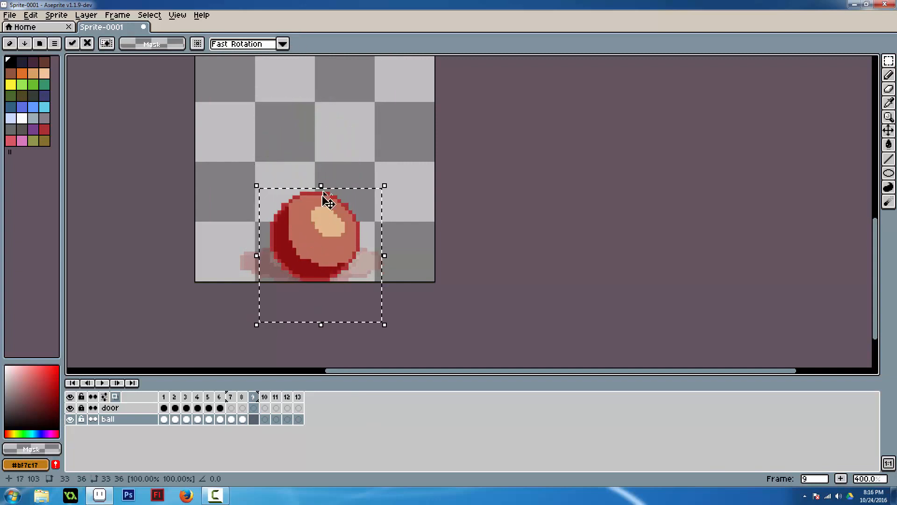
{"action": "left_click_drag", "start_coordinate": [327, 187], "coordinate": [328, 207]}
{"action": "left_click_drag", "start_coordinate": [319, 232], "coordinate": [321, 213]}
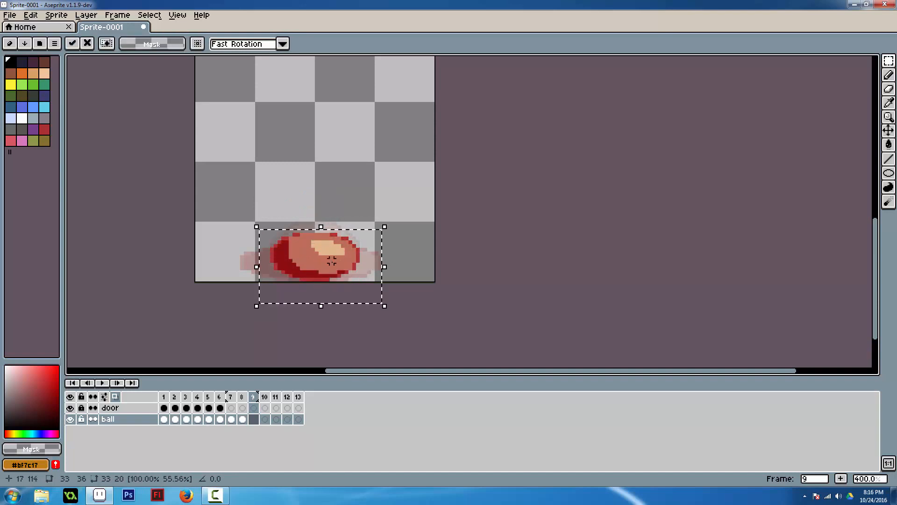
{"action": "left_click_drag", "start_coordinate": [401, 270], "coordinate": [425, 269]}
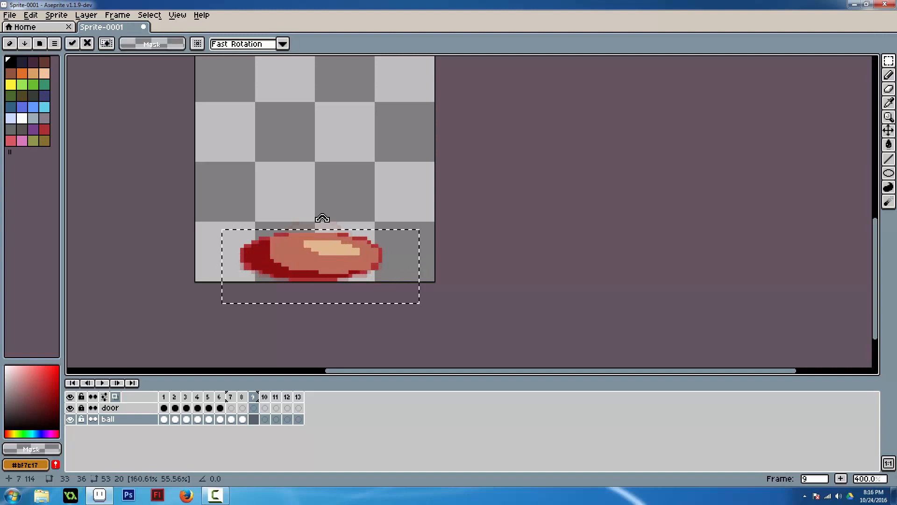
{"action": "left_click_drag", "start_coordinate": [319, 227], "coordinate": [328, 256]}
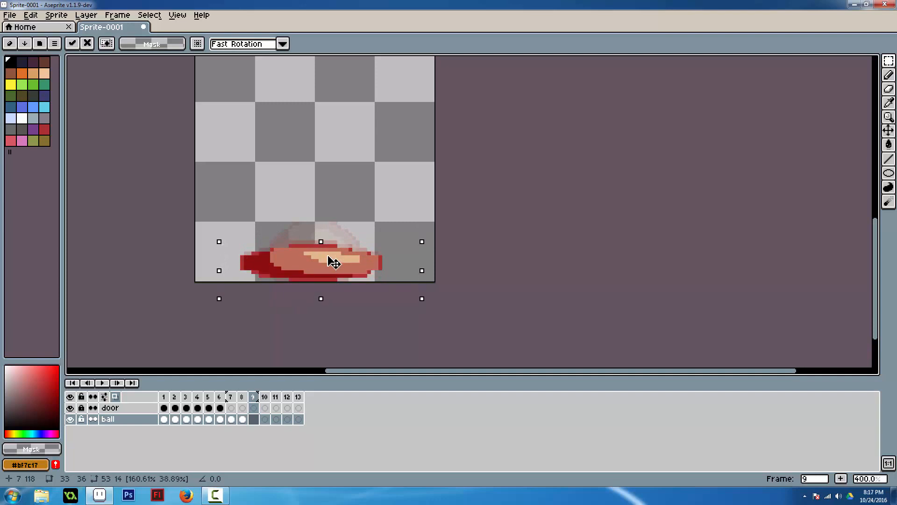
{"action": "key", "text": "Left"}
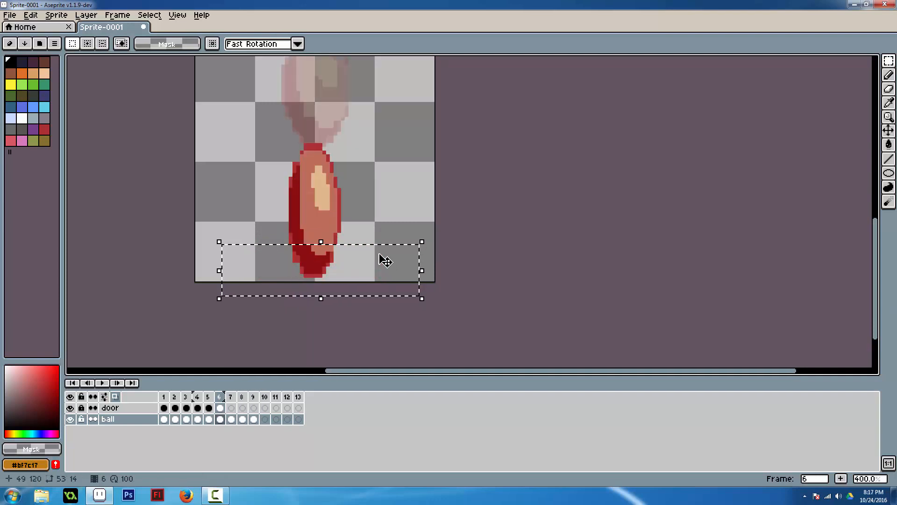
{"action": "key", "text": "Left"}
{"action": "key", "text": "Right"}
{"action": "key", "text": "Right"}
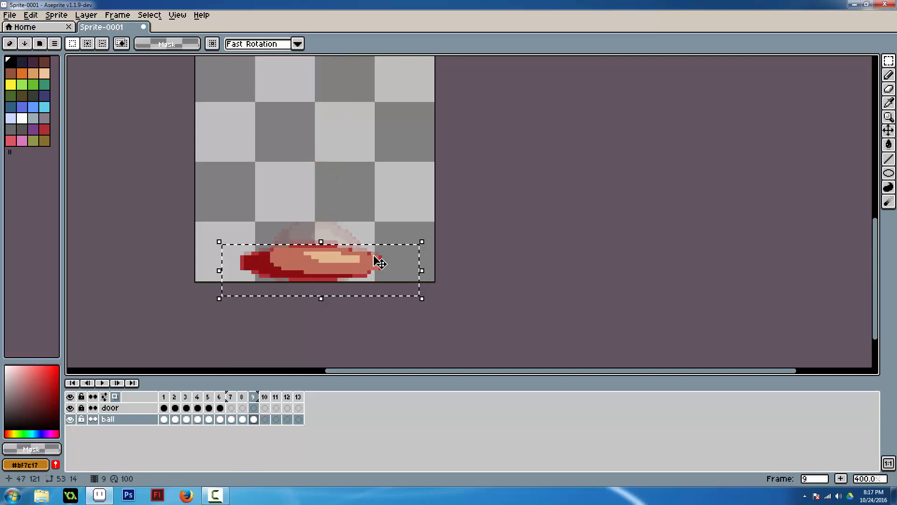
Paste the unsquashed round ball into frame 10, resting on the sprite's lower edge.
{"action": "key", "text": "Right"}
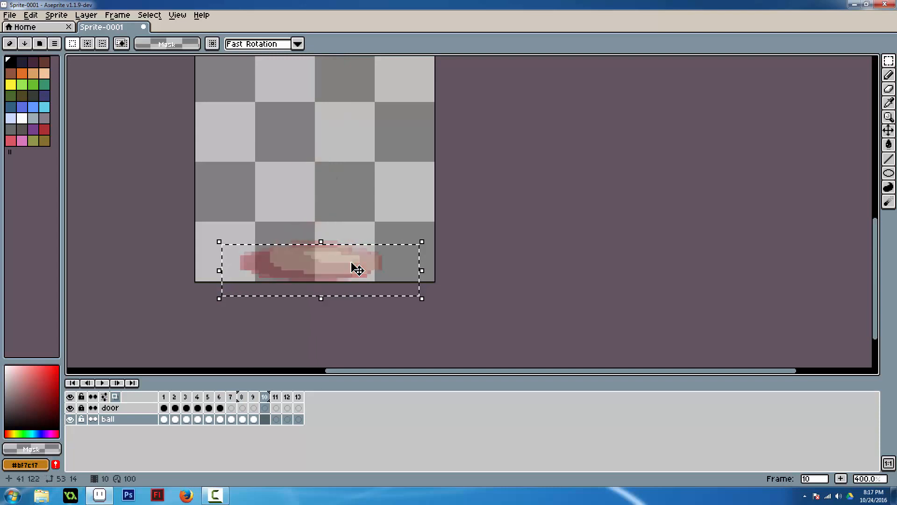
{"action": "key", "text": "ctrl+v"}
{"action": "left_click_drag", "start_coordinate": [330, 131], "coordinate": [335, 243]}
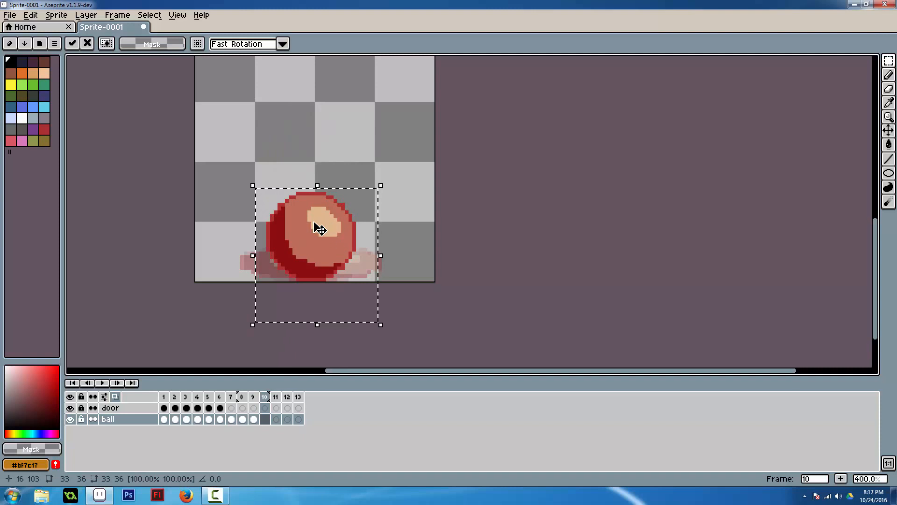
Paste the ball into frame 11, stretch it to 25 × 52 px, and place it rising just above the frame 10 ball.
{"action": "key", "text": "Right"}
{"action": "key", "text": "ctrl+v"}
{"action": "left_click_drag", "start_coordinate": [330, 184], "coordinate": [328, 224]}
{"action": "left_click_drag", "start_coordinate": [320, 152], "coordinate": [320, 92]}
{"action": "left_click_drag", "start_coordinate": [391, 199], "coordinate": [325, 189]}
{"action": "scroll", "coordinate": [372, 225], "scroll_direction": "down", "scroll_amount": 1}
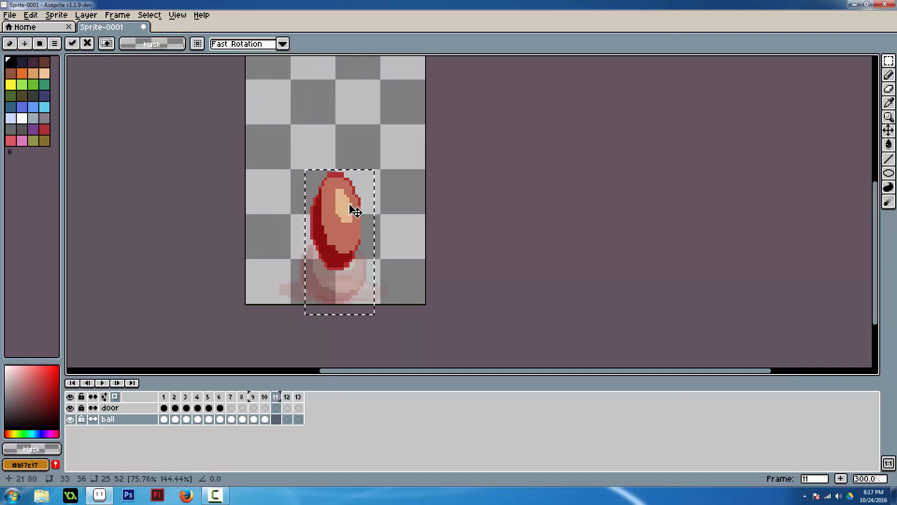
Paste the ball unscaled into frame 12, directly above the stretched ball of frame 11.
{"action": "key", "text": "period"}
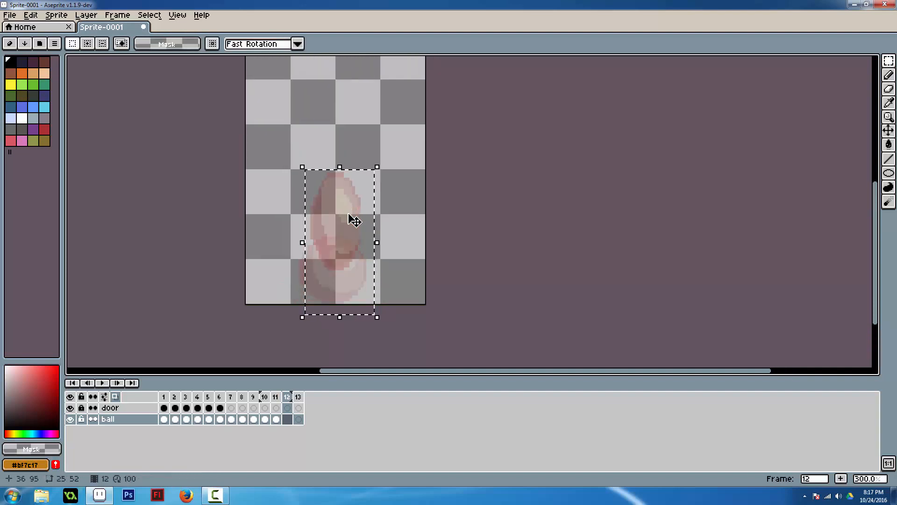
{"action": "key", "text": "ctrl+v"}
{"action": "mouse_move", "coordinate": [349, 192]}
{"action": "left_mouse_down"}
{"action": "mouse_move", "coordinate": [355, 225]}
{"action": "mouse_move", "coordinate": [350, 199]}
{"action": "left_mouse_up"}
{"action": "left_click_drag", "start_coordinate": [349, 134], "coordinate": [361, 230]}
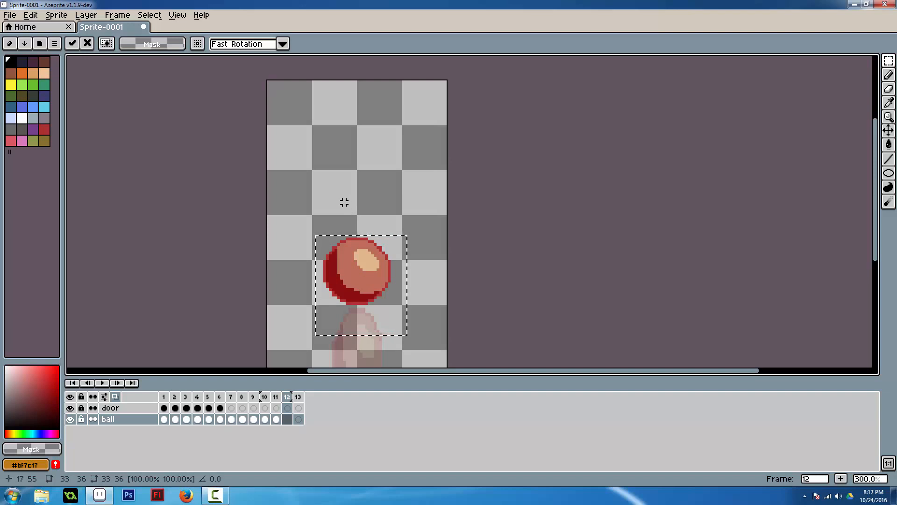
{"action": "left_click_drag", "start_coordinate": [344, 222], "coordinate": [342, 229]}
Step back to frame 3 and forward to frame 13 to review the fall, squash and rebound.
{"action": "key", "text": "comma"}
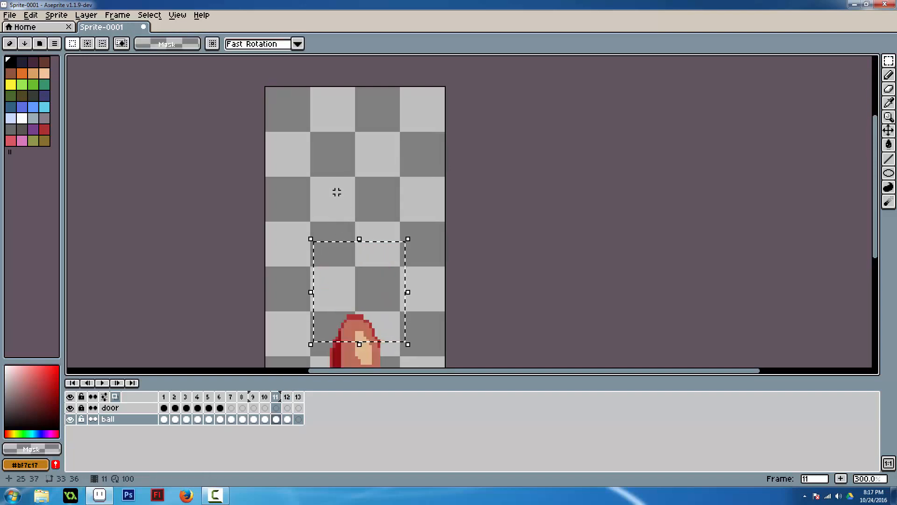
{"action": "key", "text": "comma"}
{"action": "key", "text": "comma"}
{"action": "key", "text": "comma"}
{"action": "key", "text": "comma"}
{"action": "key", "text": "comma"}
{"action": "key", "text": "comma"}
{"action": "key", "text": "comma"}
{"action": "key", "text": "comma"}
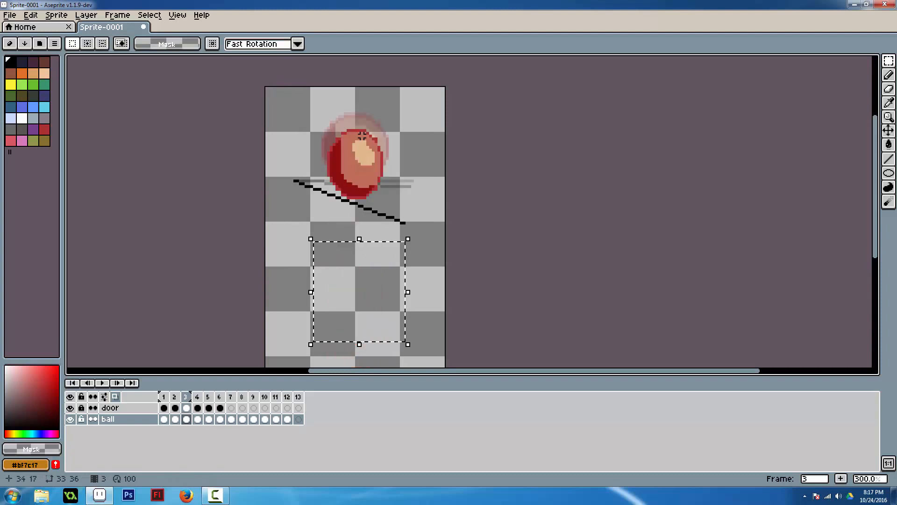
{"action": "key", "text": "period"}
{"action": "key", "text": "period"}
{"action": "key", "text": "period"}
{"action": "key", "text": "period"}
{"action": "key", "text": "period"}
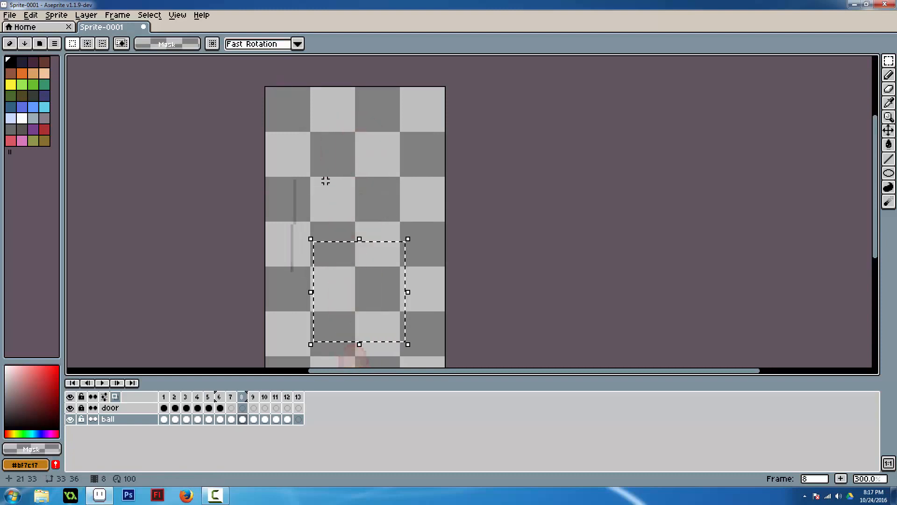
{"action": "key", "text": "period"}
{"action": "key", "text": "period"}
{"action": "key", "text": "period"}
{"action": "key", "text": "period"}
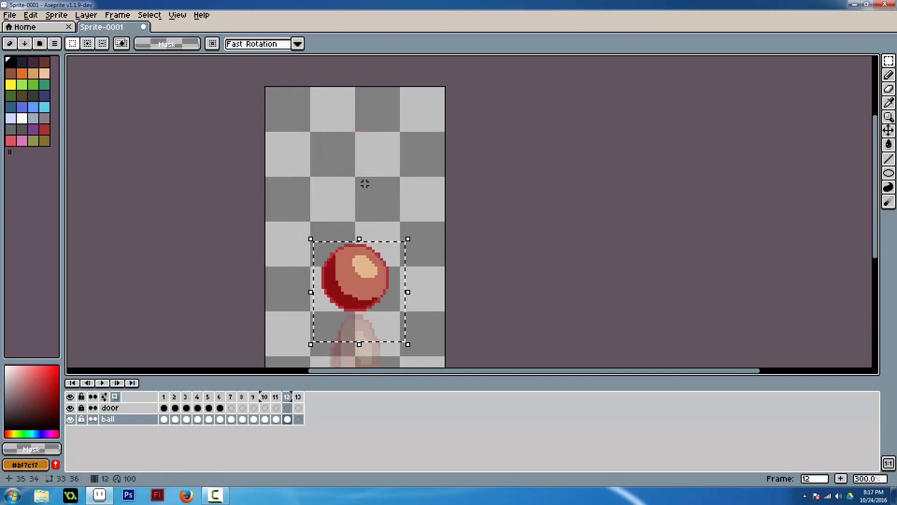
{"action": "key", "text": "period"}
{"action": "key", "text": "comma"}
{"action": "key", "text": "period"}
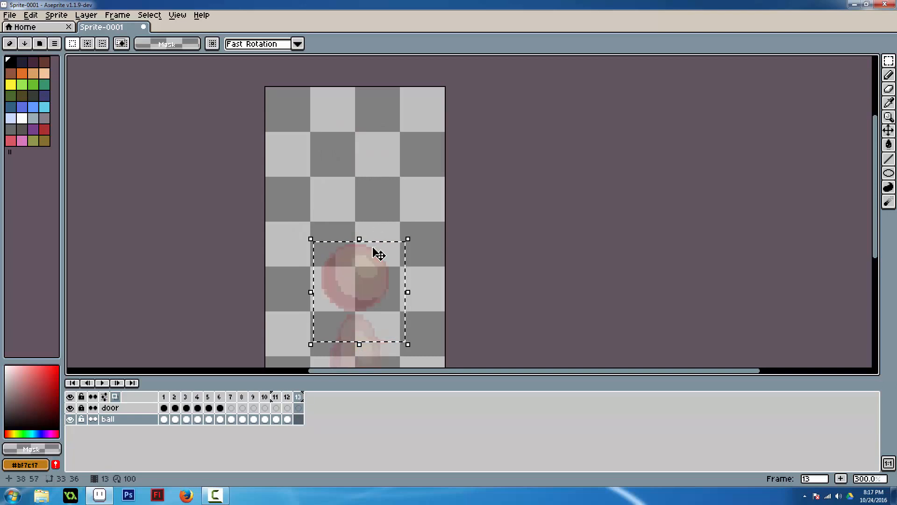
Add seven empty frames to extend the animation to frame 20.
{"action": "left_click", "coordinate": [840, 479]}
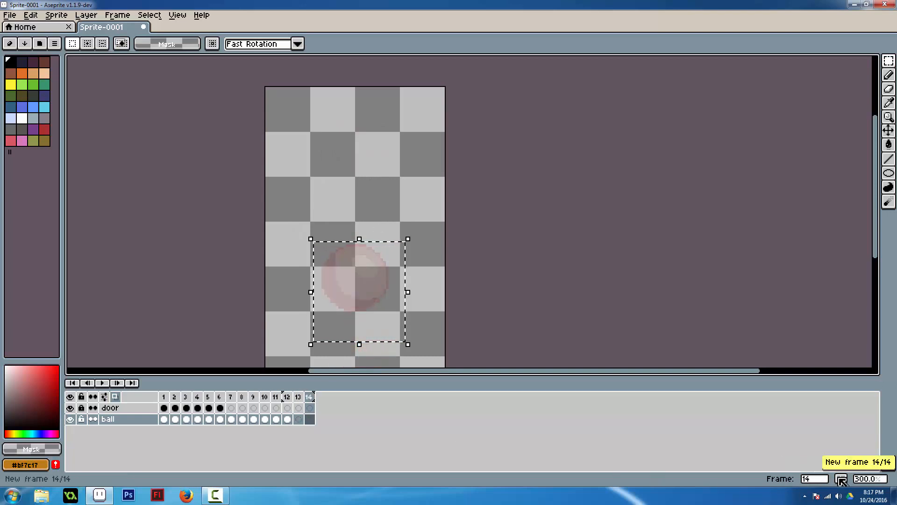
{"action": "left_click", "coordinate": [840, 479]}
{"action": "left_click", "coordinate": [840, 479]}
{"action": "left_click", "coordinate": [840, 479]}
{"action": "left_click", "coordinate": [840, 479]}
{"action": "left_click", "coordinate": [840, 479]}
{"action": "left_click", "coordinate": [840, 479]}
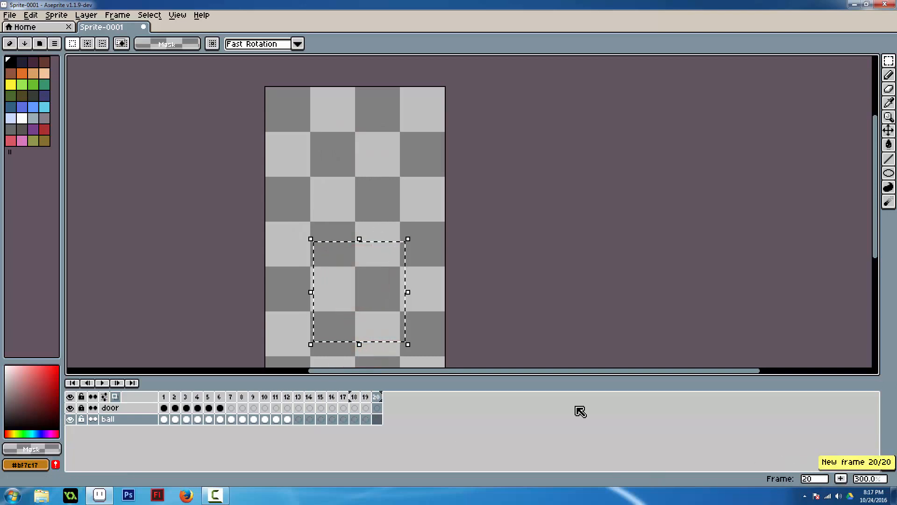
Paste the round ball into frame 13, directly above the frame 12 ball.
{"action": "left_click", "coordinate": [299, 419]}
{"action": "key", "text": "ctrl+v"}
{"action": "left_click_drag", "start_coordinate": [369, 164], "coordinate": [368, 198]}
Select the ball in frame 12, stretch the selection to 36 × 56 px, and compare it with the preceding frames.
{"action": "key", "text": "comma"}
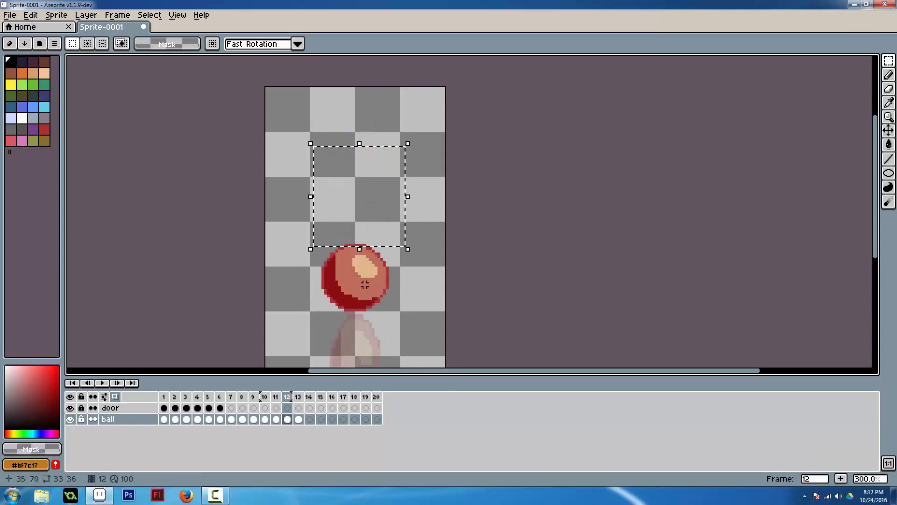
{"action": "left_click", "coordinate": [362, 284]}
{"action": "left_click_drag", "start_coordinate": [290, 222], "coordinate": [420, 330]}
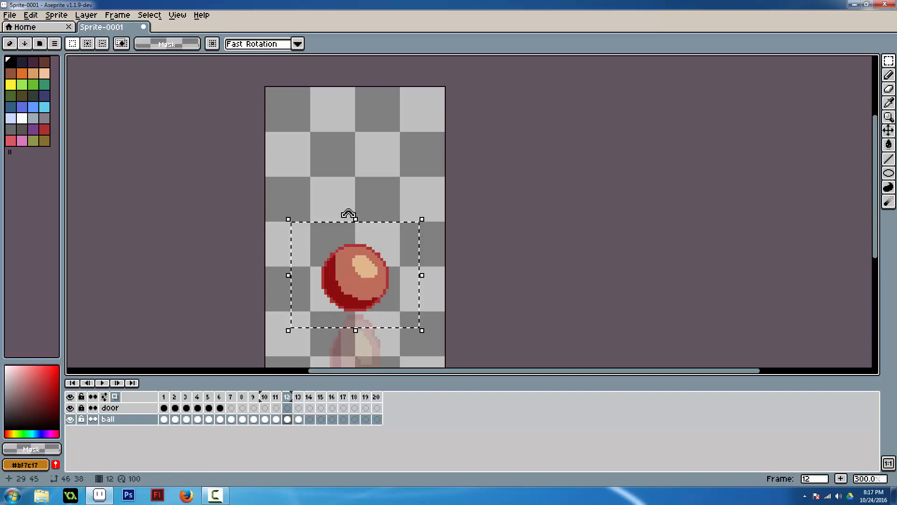
{"action": "left_click_drag", "start_coordinate": [360, 220], "coordinate": [362, 199]}
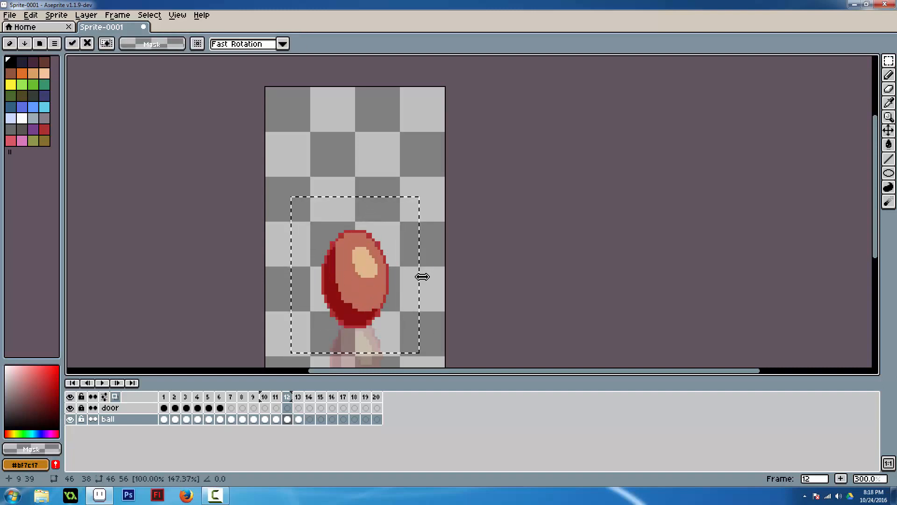
{"action": "left_click_drag", "start_coordinate": [421, 275], "coordinate": [365, 256]}
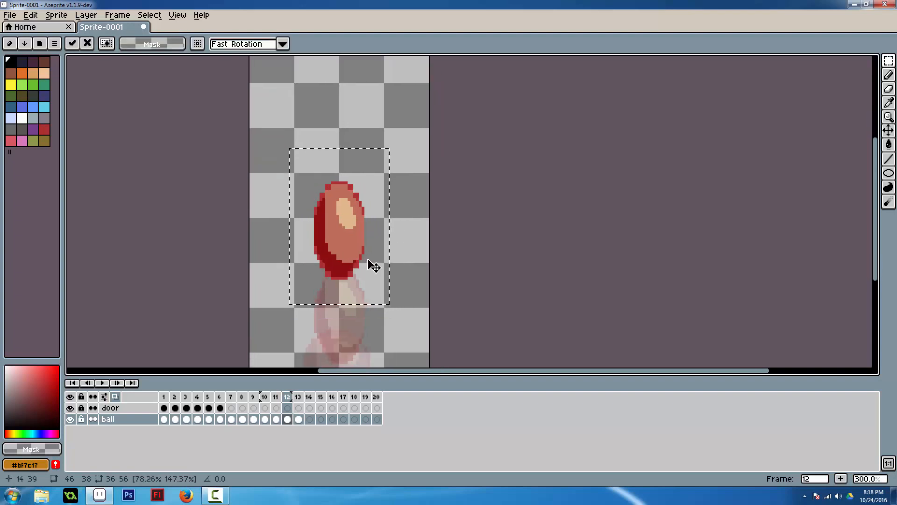
{"action": "key", "text": "Left"}
{"action": "key", "text": "Left"}
{"action": "key", "text": "Right"}
{"action": "key", "text": "Right"}
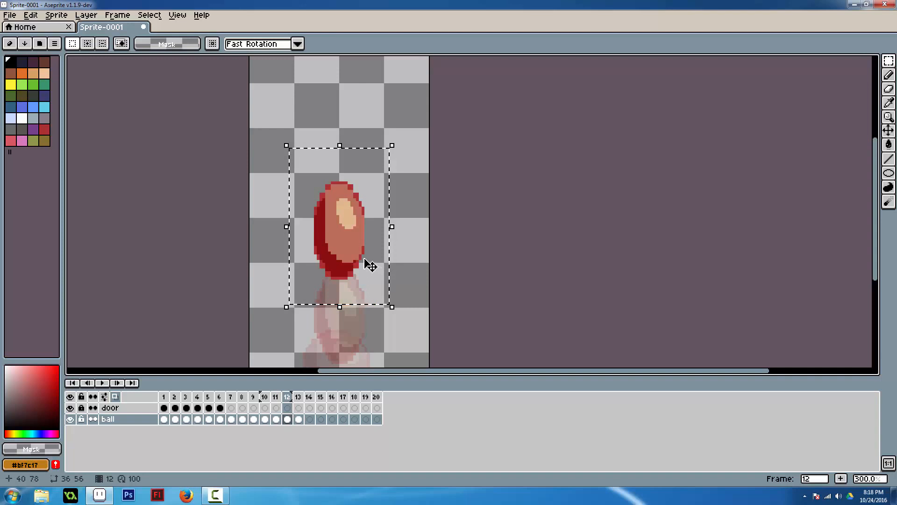
Select the ball in frame 13, lower it toward the frame 12 ball, and reshape the selection to 33 × 36 px.
{"action": "key", "text": "Right"}
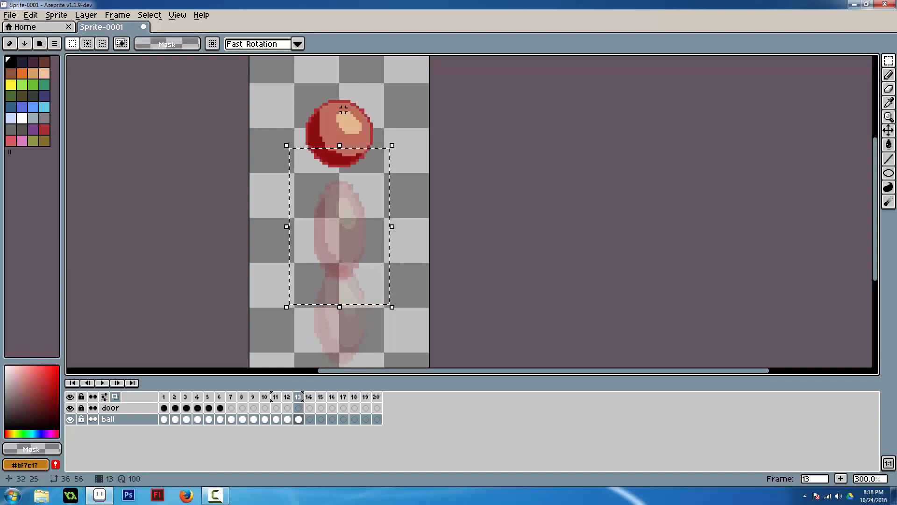
{"action": "key", "text": "ctrl+d"}
{"action": "mouse_move", "coordinate": [284, 88]}
{"action": "left_mouse_down"}
{"action": "mouse_move", "coordinate": [435, 174]}
{"action": "mouse_move", "coordinate": [397, 177]}
{"action": "mouse_move", "coordinate": [359, 197]}
{"action": "mouse_move", "coordinate": [343, 237]}
{"action": "left_mouse_up"}
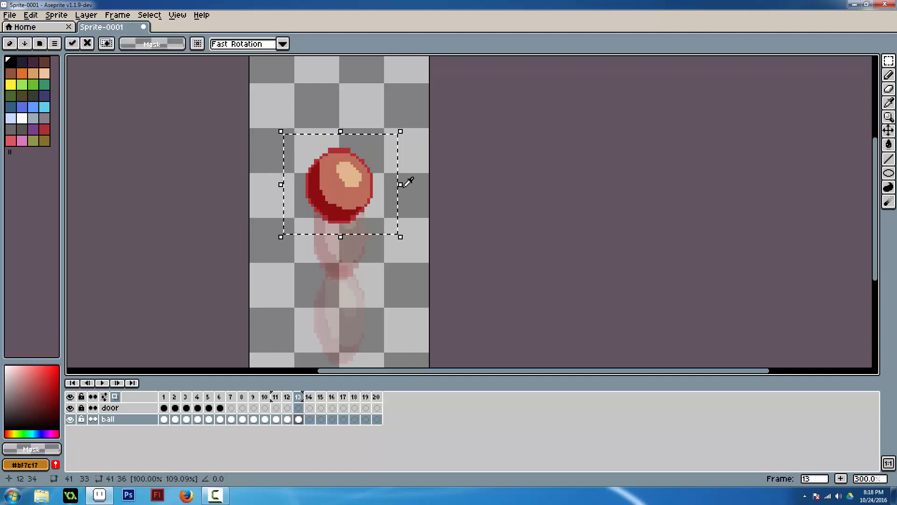
{"action": "left_click_drag", "start_coordinate": [399, 186], "coordinate": [391, 185]}
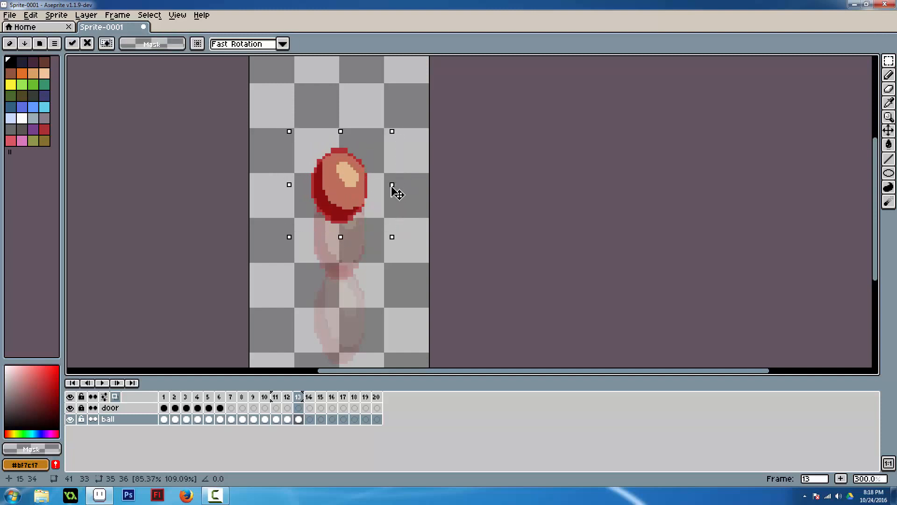
{"action": "left_click", "coordinate": [411, 211]}
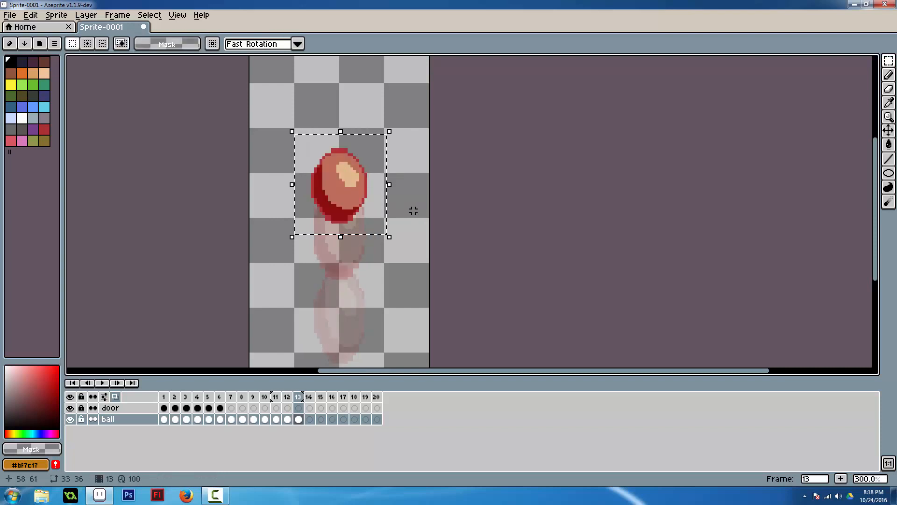
{"action": "left_click_drag", "start_coordinate": [350, 218], "coordinate": [354, 212]}
Paste the round ball into frame 14, place it just above the frame 13 ball, and flatten the selection to 41 × 31 px.
{"action": "key", "text": "period"}
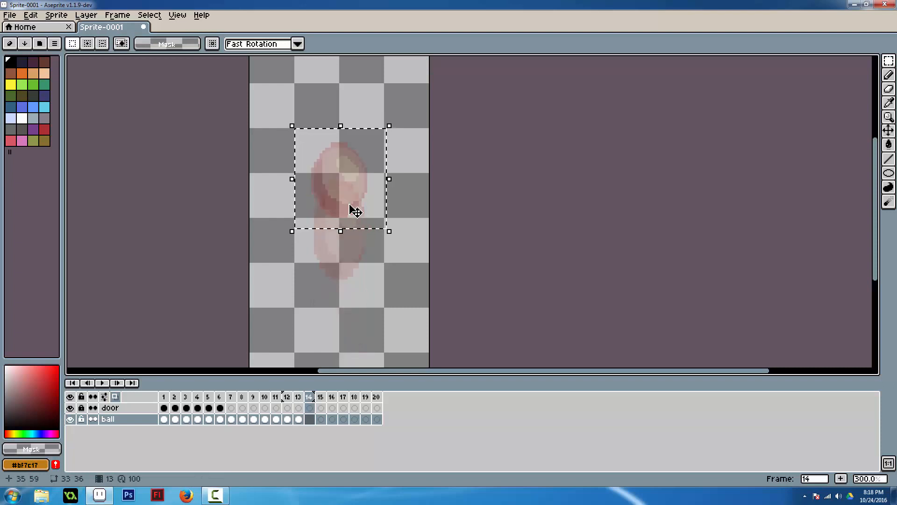
{"action": "key", "text": "ctrl+v"}
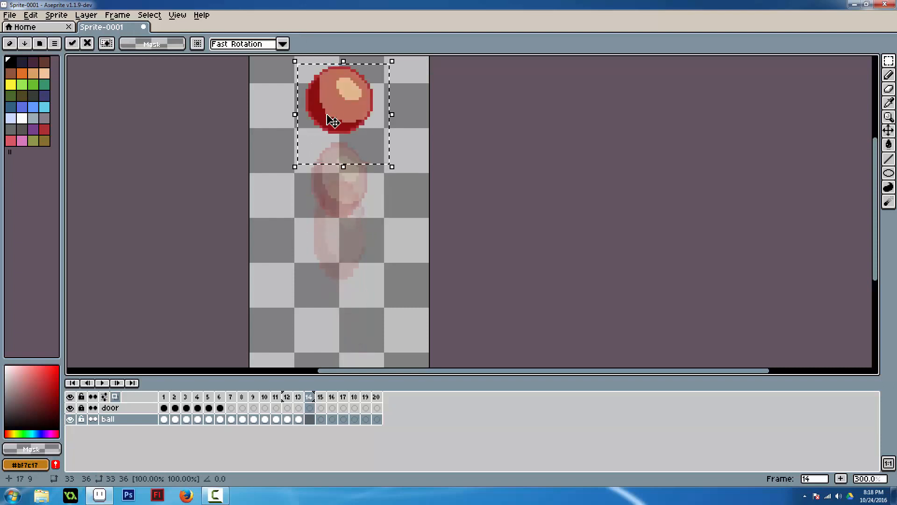
{"action": "left_click_drag", "start_coordinate": [336, 120], "coordinate": [345, 180]}
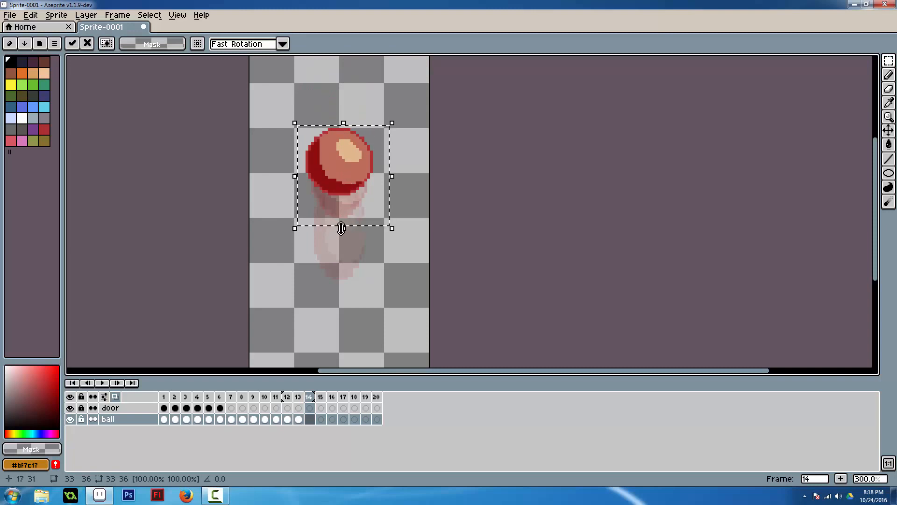
{"action": "left_click_drag", "start_coordinate": [344, 228], "coordinate": [342, 215]}
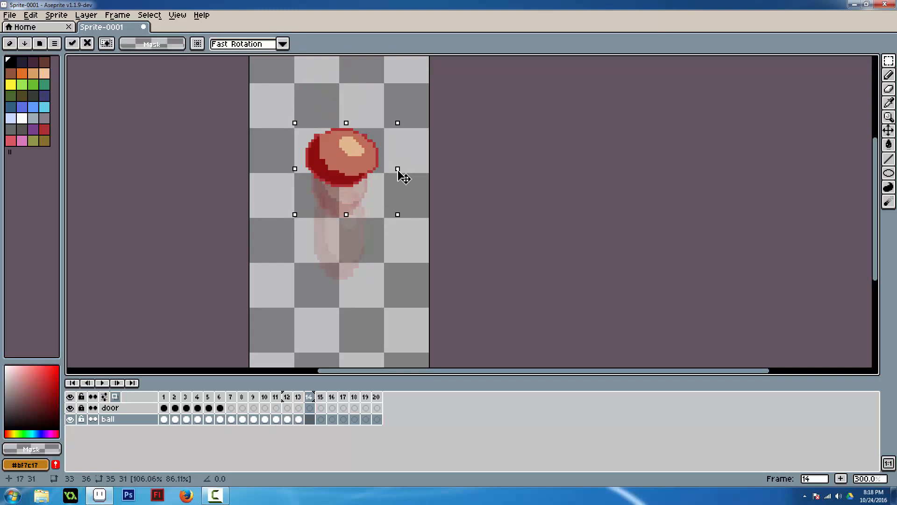
{"action": "left_click_drag", "start_coordinate": [398, 171], "coordinate": [404, 174]}
{"action": "key", "text": "ctrl"}
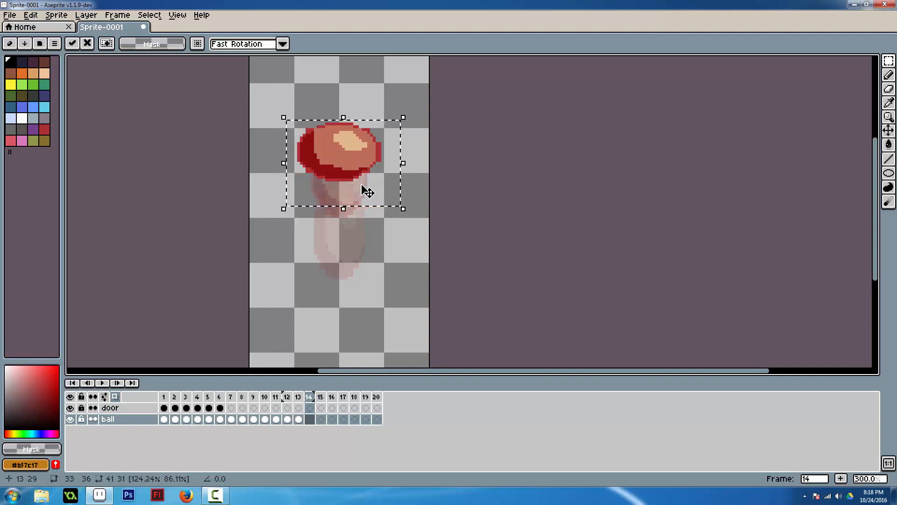
Paste the round ball into frame 15 over the frame 14 ball, reshape it to 37 × 34 px, and compare it with the preceding frames.
{"action": "key", "text": "period"}
{"action": "key", "text": "ctrl+v"}
{"action": "left_click_drag", "start_coordinate": [346, 116], "coordinate": [346, 158]}
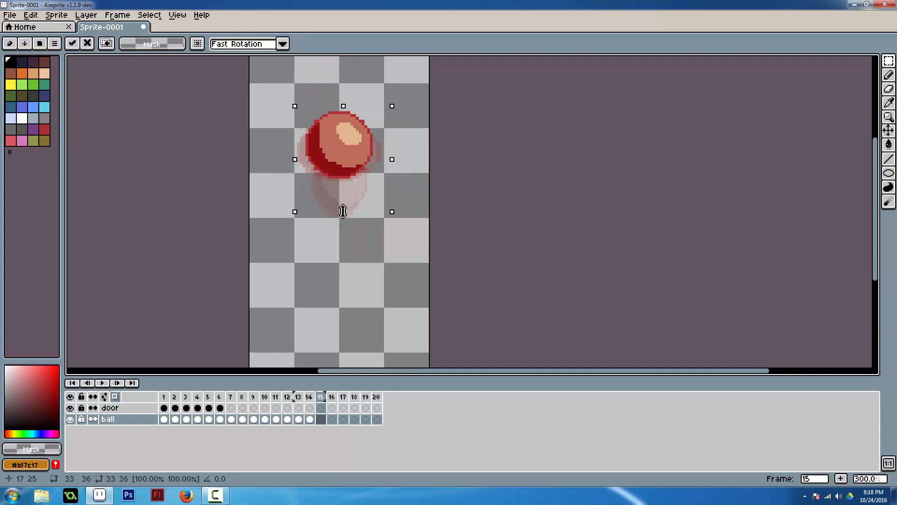
{"action": "left_click_drag", "start_coordinate": [343, 212], "coordinate": [344, 206]}
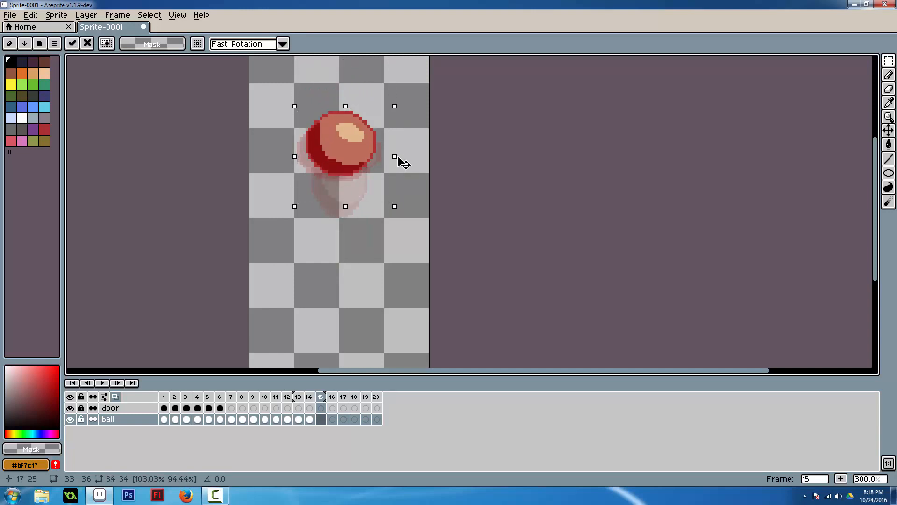
{"action": "left_click_drag", "start_coordinate": [401, 161], "coordinate": [364, 154]}
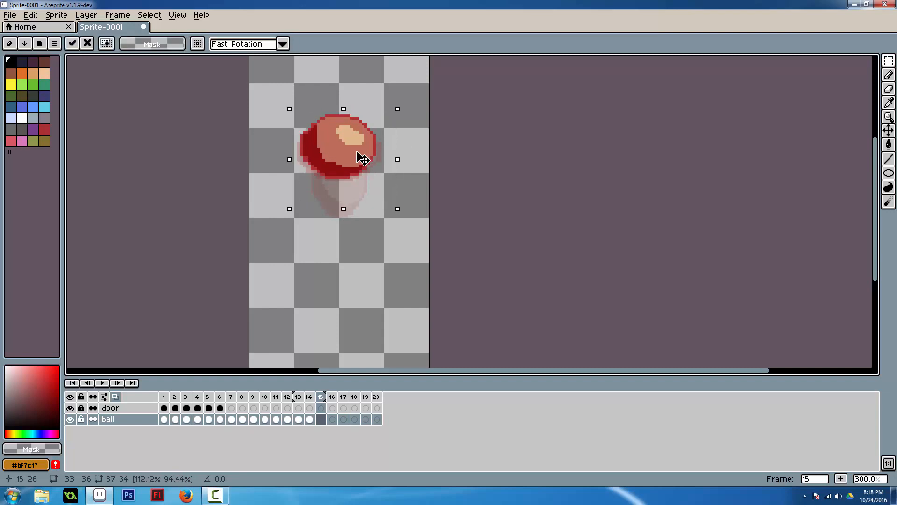
{"action": "key", "text": "period"}
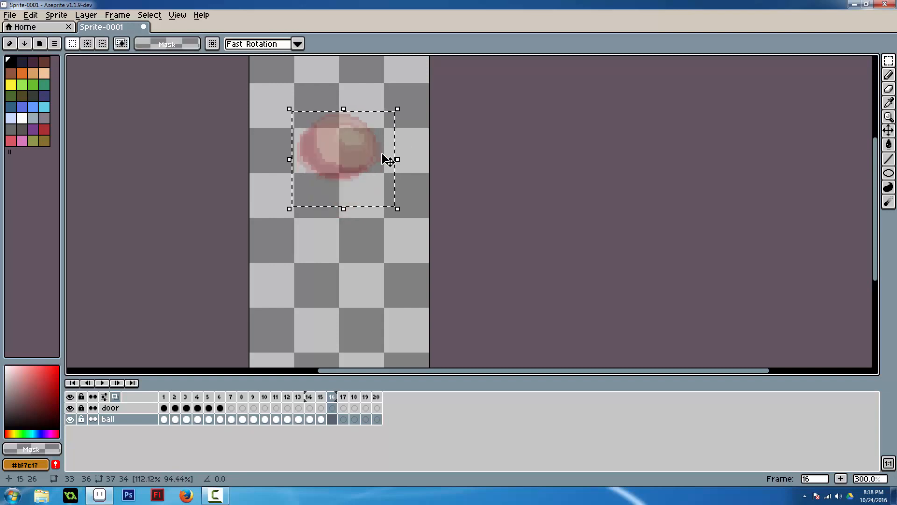
{"action": "key", "text": "comma"}
{"action": "key", "text": "comma"}
{"action": "key", "text": "comma"}
{"action": "key", "text": "period"}
{"action": "key", "text": "period"}
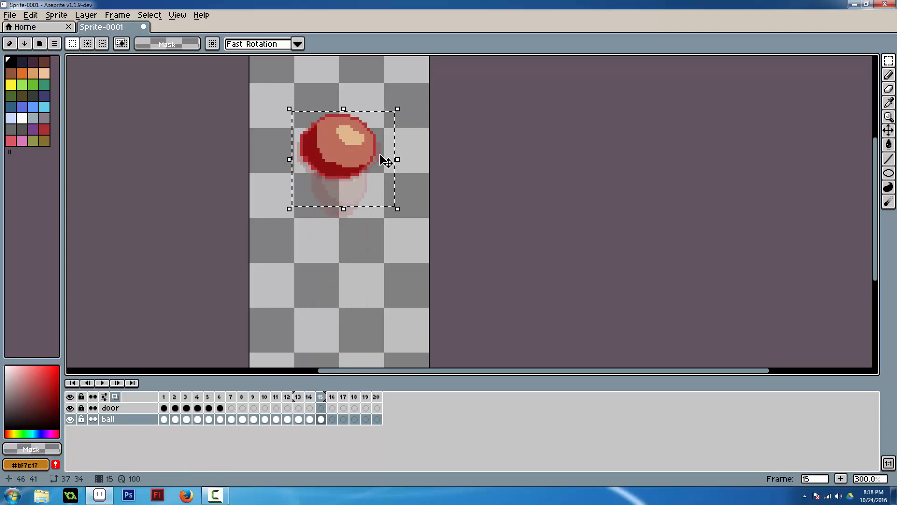
Paste the round ball into frame 16 and position it over the frame 15 ball at the peak of the bounce.
{"action": "key", "text": "period"}
{"action": "key", "text": "ctrl+v"}
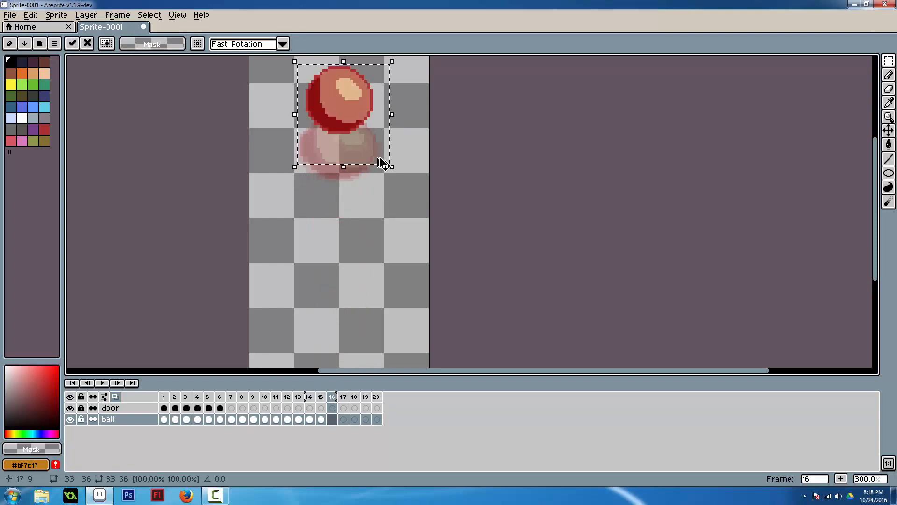
{"action": "left_click_drag", "start_coordinate": [344, 94], "coordinate": [348, 153]}
{"action": "left_click_drag", "start_coordinate": [357, 187], "coordinate": [344, 152]}
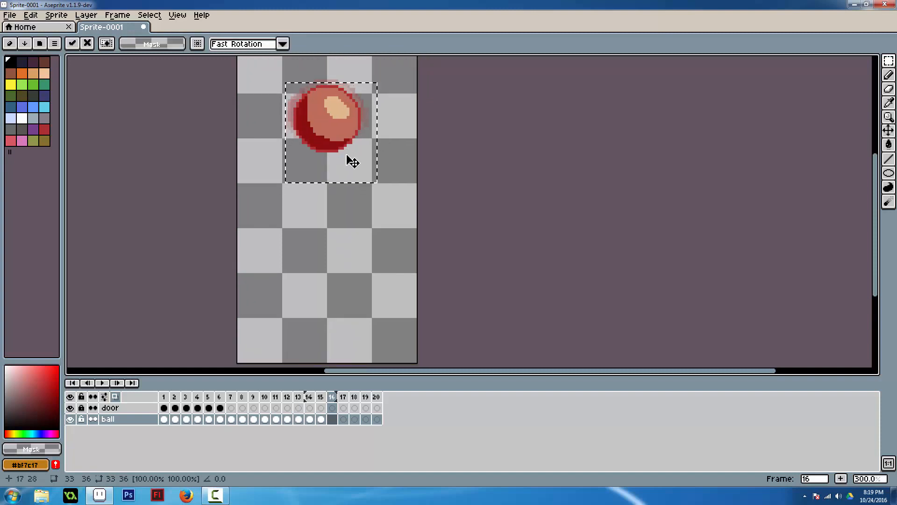
Paste the round ball into frame 17, move it below the frame 16 ball, and stretch the selection to 23 × 48 px.
{"action": "key", "text": "Right"}
{"action": "key", "text": "ctrl+v"}
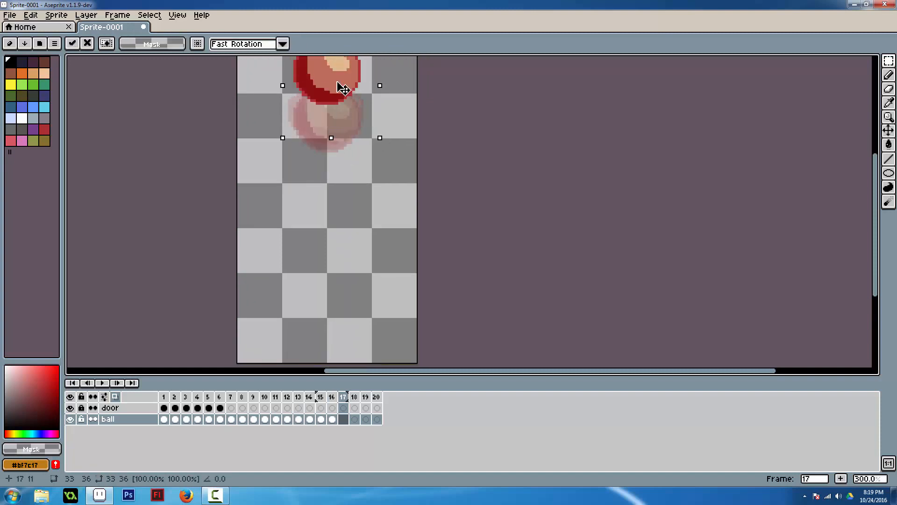
{"action": "left_click_drag", "start_coordinate": [343, 89], "coordinate": [343, 176]}
{"action": "left_click_drag", "start_coordinate": [332, 224], "coordinate": [332, 258]}
{"action": "mouse_move", "coordinate": [376, 189]}
{"action": "left_mouse_down"}
{"action": "mouse_move", "coordinate": [373, 213]}
{"action": "mouse_move", "coordinate": [365, 180]}
{"action": "left_mouse_up"}
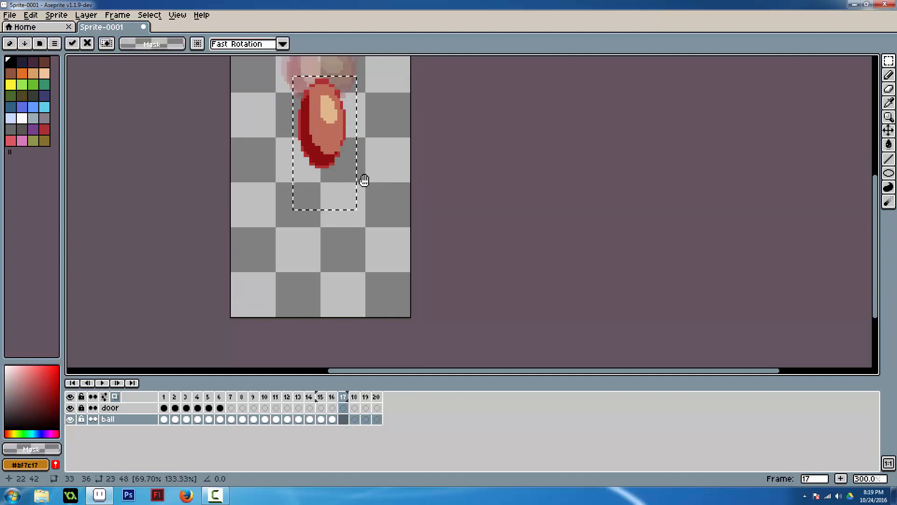
Paste the ball into frame 18, place it below the frame 17 ball, and stretch the selection to 19 × 52 px.
{"action": "key", "text": "Right"}
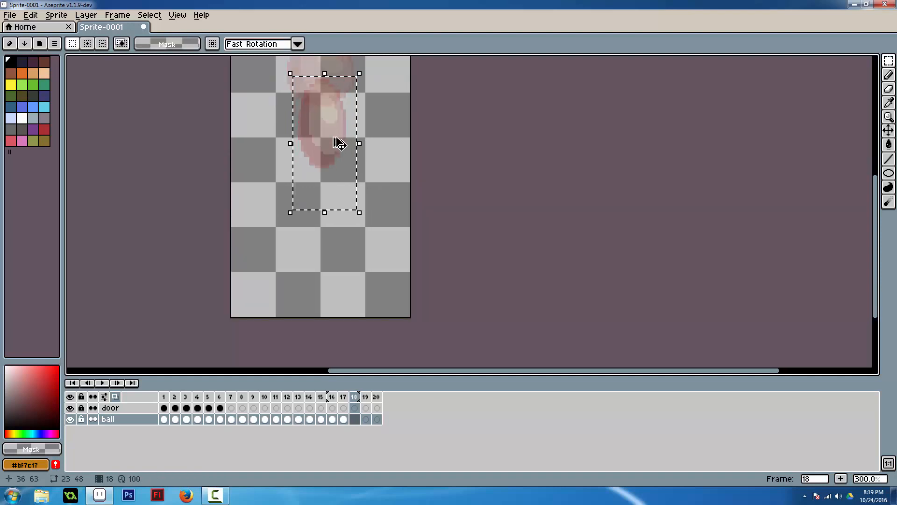
{"action": "key", "text": "ctrl+v"}
{"action": "left_click_drag", "start_coordinate": [336, 178], "coordinate": [361, 219]}
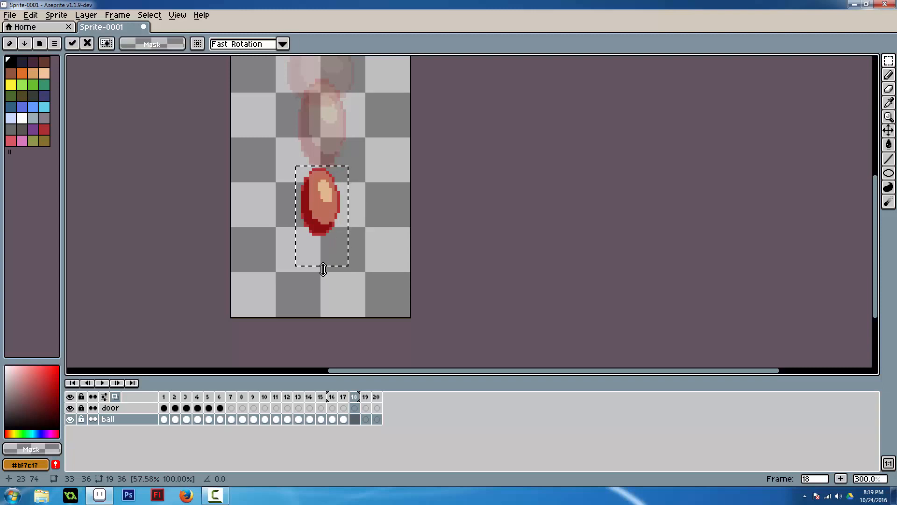
{"action": "mouse_move", "coordinate": [324, 269]}
{"action": "left_mouse_down"}
{"action": "mouse_move", "coordinate": [328, 315]}
{"action": "mouse_move", "coordinate": [321, 283]}
{"action": "left_mouse_up"}
{"action": "left_click_drag", "start_coordinate": [321, 199], "coordinate": [323, 241]}
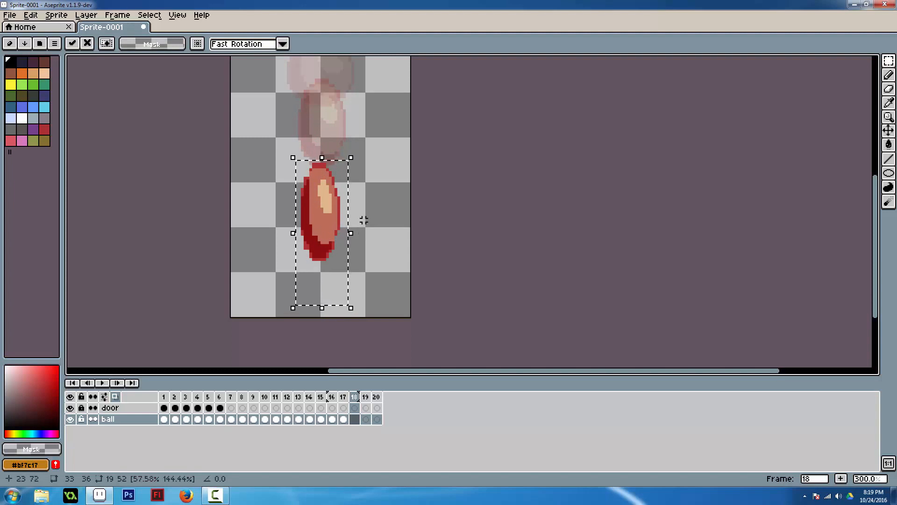
Paste the ball into frame 19, set it on the ground at the canvas's lower edge, and squash the selection to 47 × 24 px.
{"action": "key", "text": "period"}
{"action": "key", "text": "ctrl+v"}
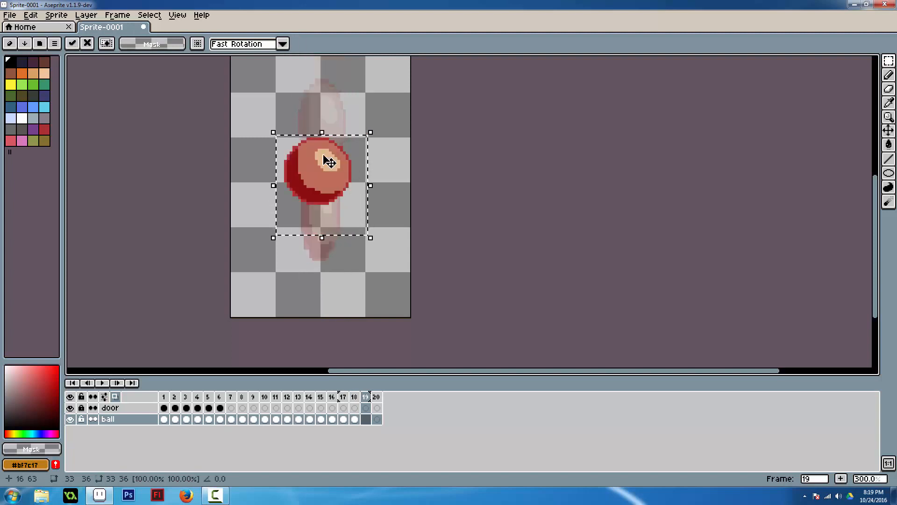
{"action": "left_click_drag", "start_coordinate": [329, 162], "coordinate": [330, 257]}
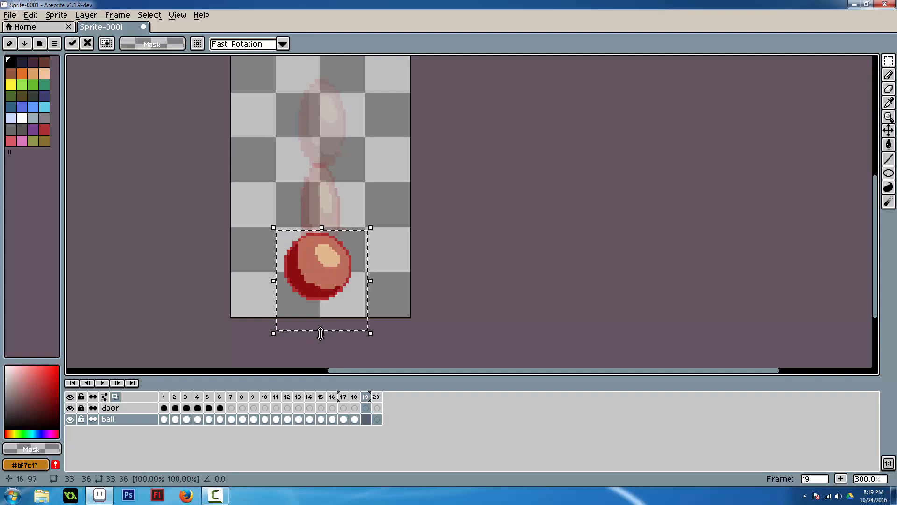
{"action": "left_click_drag", "start_coordinate": [321, 333], "coordinate": [322, 356]}
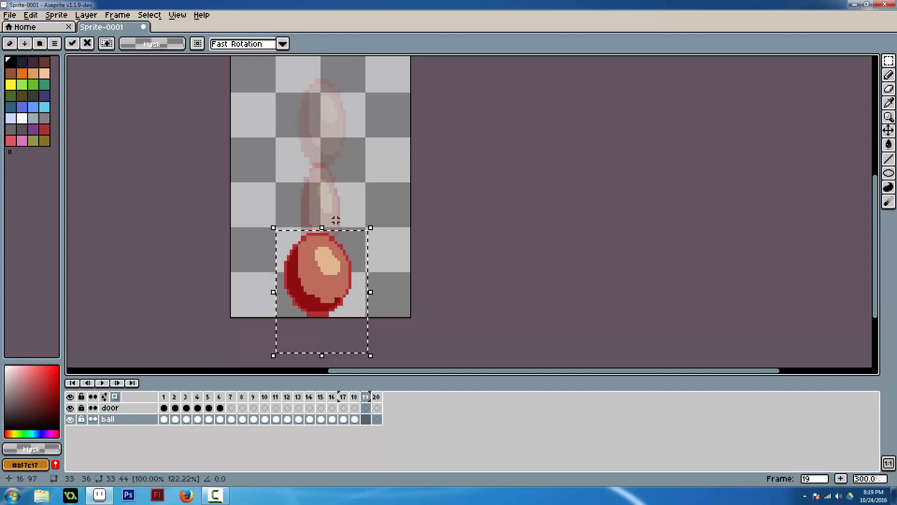
{"action": "key", "text": "Return"}
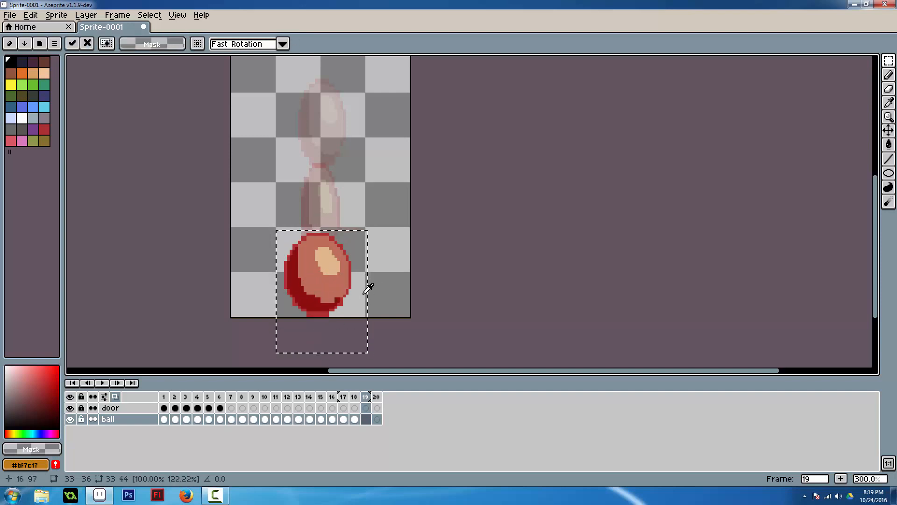
{"action": "left_click_drag", "start_coordinate": [369, 292], "coordinate": [398, 298]}
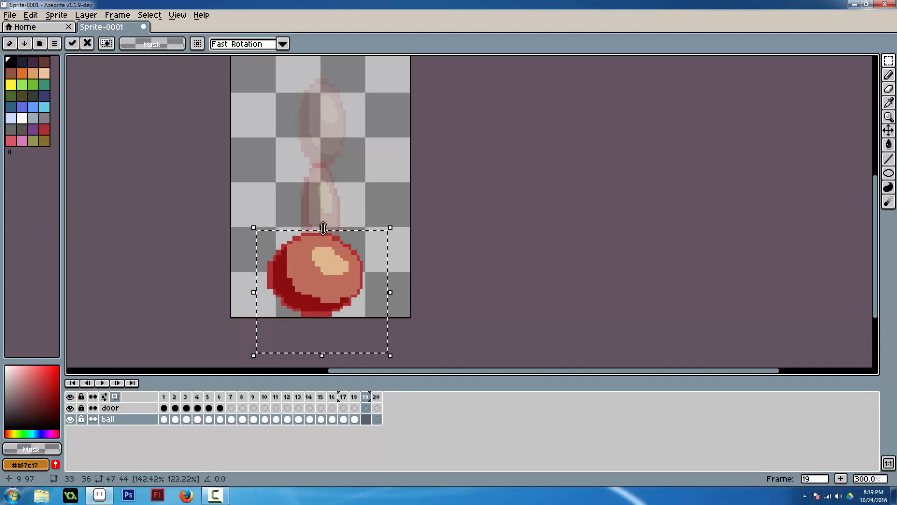
{"action": "left_click_drag", "start_coordinate": [323, 228], "coordinate": [323, 256]}
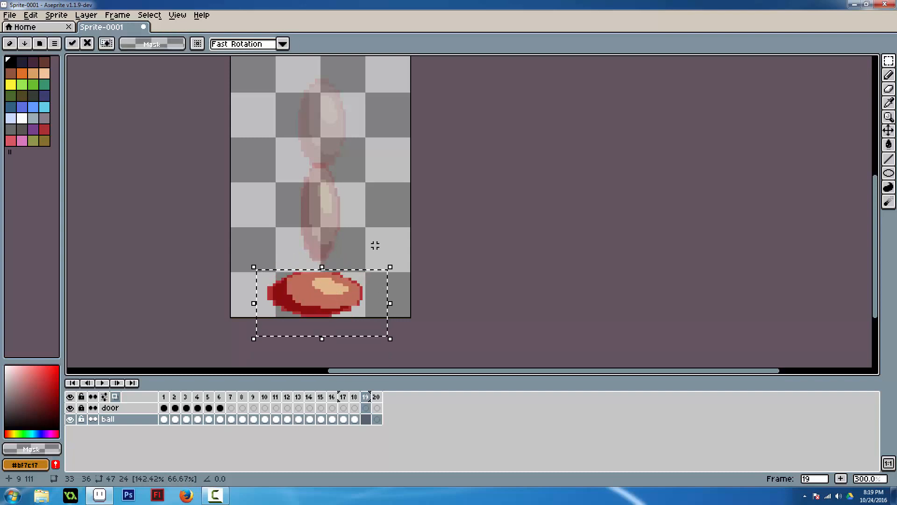
Paste the ball into frame 20 on the ground and flatten the selection to 49 × 21 px.
{"action": "key", "text": "Right"}
{"action": "key", "text": "ctrl+v"}
{"action": "left_click_drag", "start_coordinate": [325, 187], "coordinate": [323, 292]}
{"action": "left_click_drag", "start_coordinate": [322, 242], "coordinate": [322, 268]}
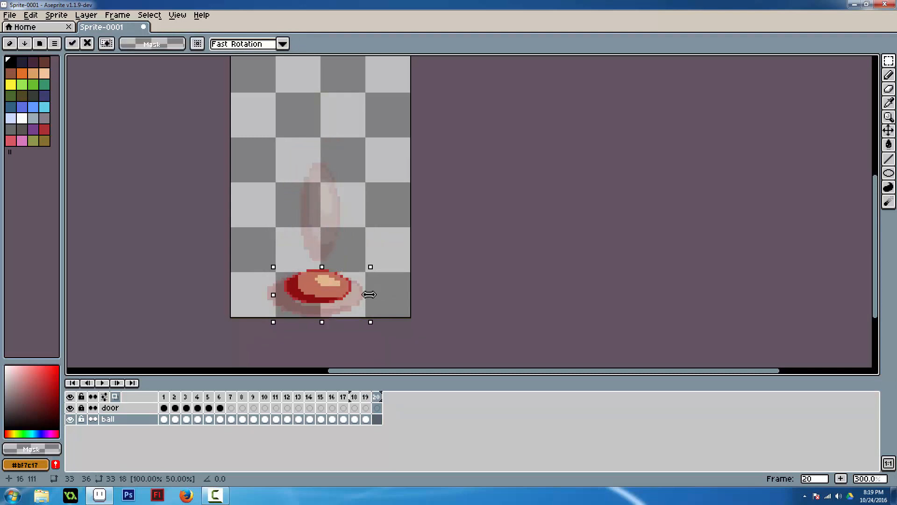
{"action": "left_click_drag", "start_coordinate": [369, 294], "coordinate": [393, 295]}
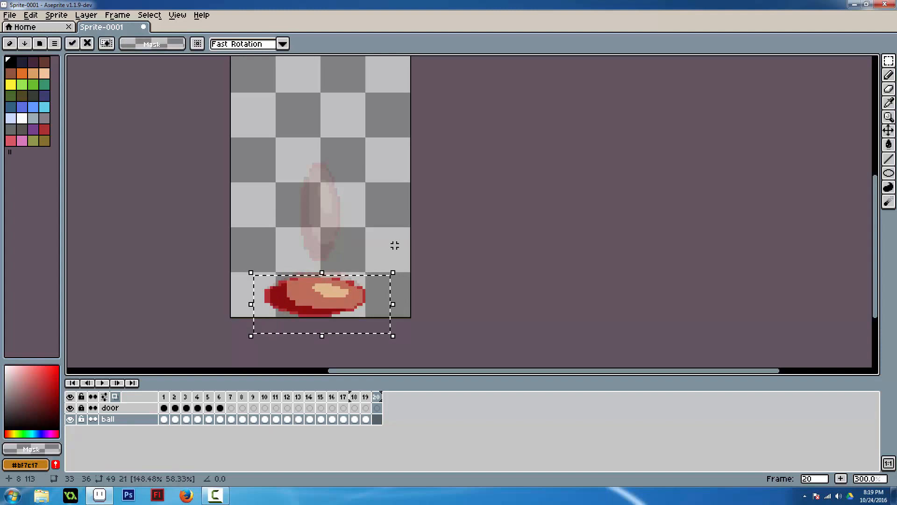
{"action": "key", "text": "Return"}
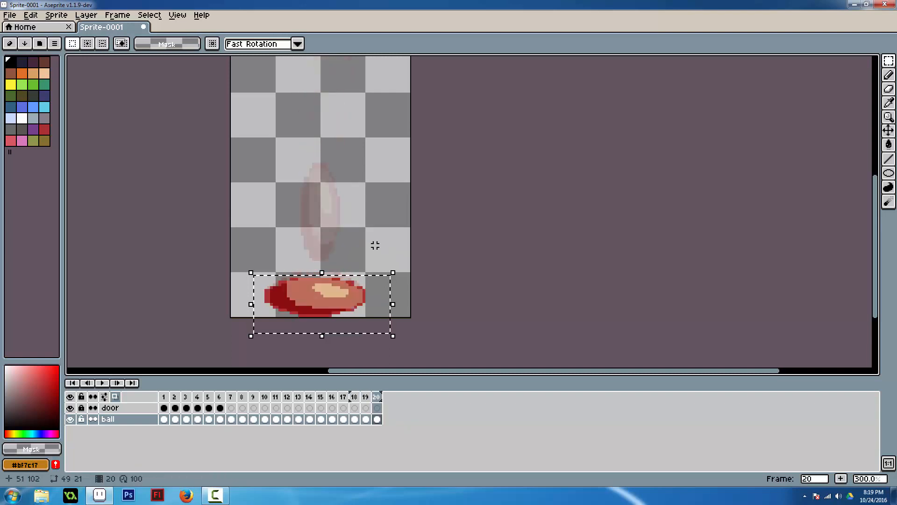
Add seven empty frames to extend the animation to frame 27.
{"action": "left_click", "coordinate": [841, 478]}
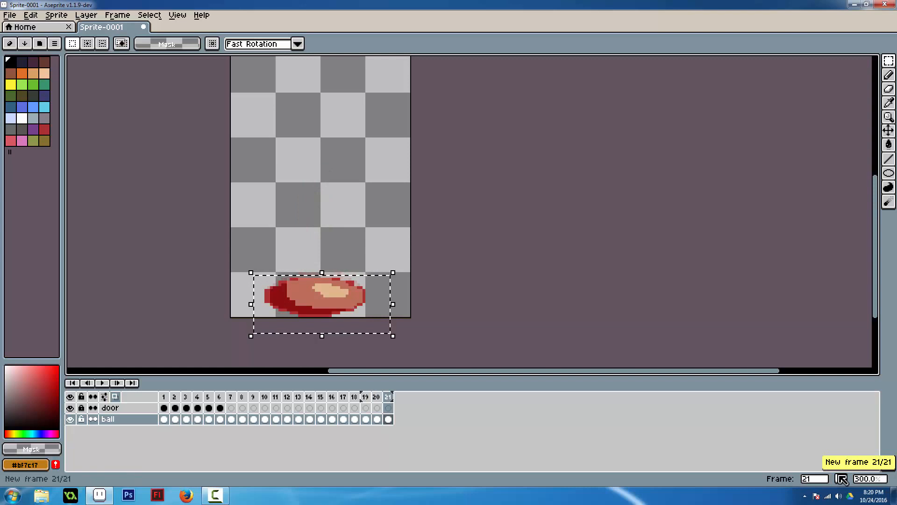
{"action": "left_click", "coordinate": [841, 479]}
{"action": "left_click", "coordinate": [841, 478]}
{"action": "left_click", "coordinate": [841, 478]}
{"action": "left_click", "coordinate": [841, 478]}
{"action": "left_click", "coordinate": [841, 479]}
{"action": "left_click", "coordinate": [840, 478]}
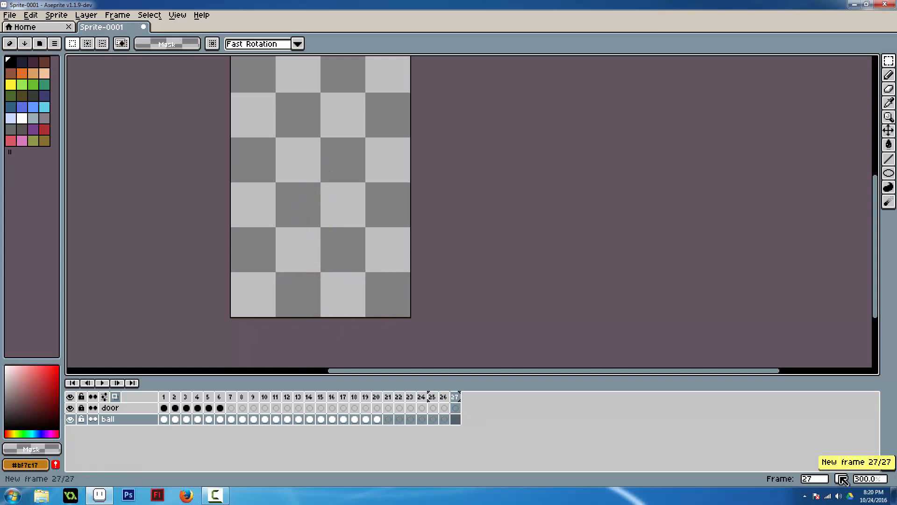
Paste the ball into frame 21, set it on the ground, and squash the selection to 41 × 28 px.
{"action": "key", "text": "Left"}
{"action": "key", "text": "Left"}
{"action": "key", "text": "Left"}
{"action": "key", "text": "Left"}
{"action": "key", "text": "Left"}
{"action": "key", "text": "Left"}
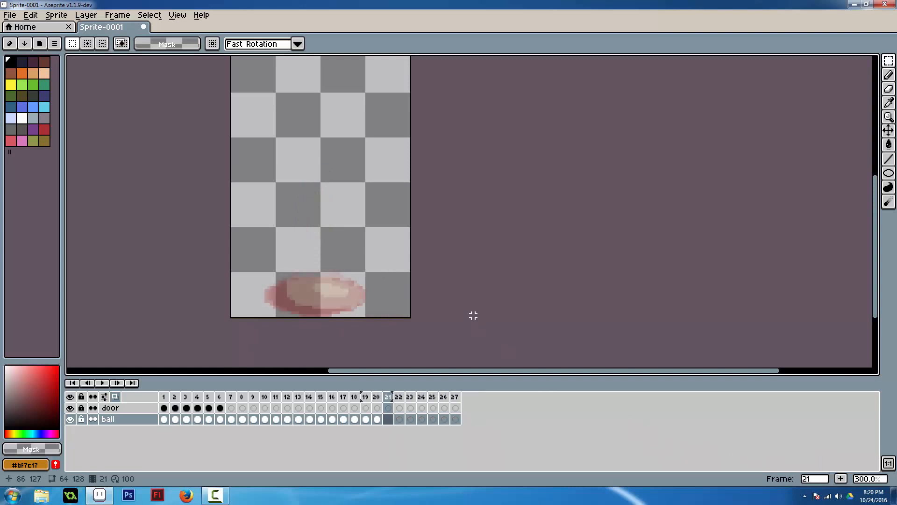
{"action": "key", "text": "ctrl+v"}
{"action": "left_click_drag", "start_coordinate": [321, 185], "coordinate": [337, 297]}
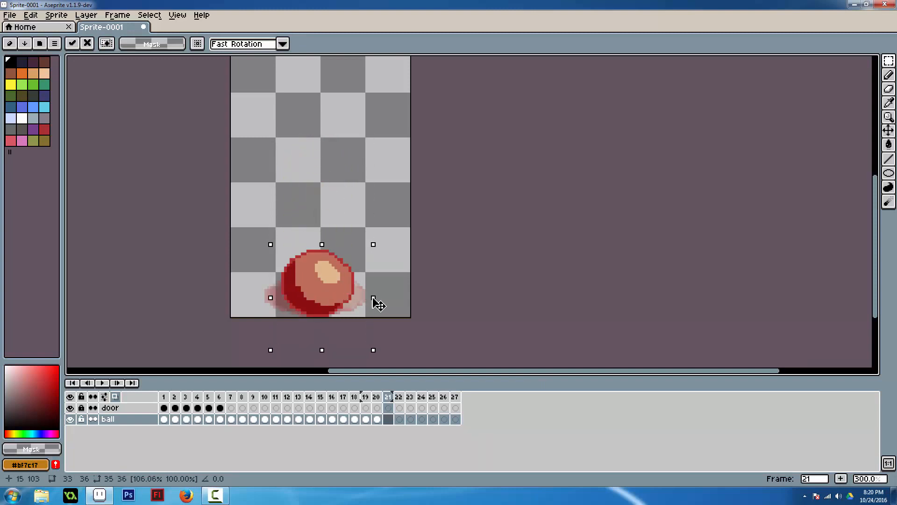
{"action": "left_click_drag", "start_coordinate": [377, 303], "coordinate": [380, 300]}
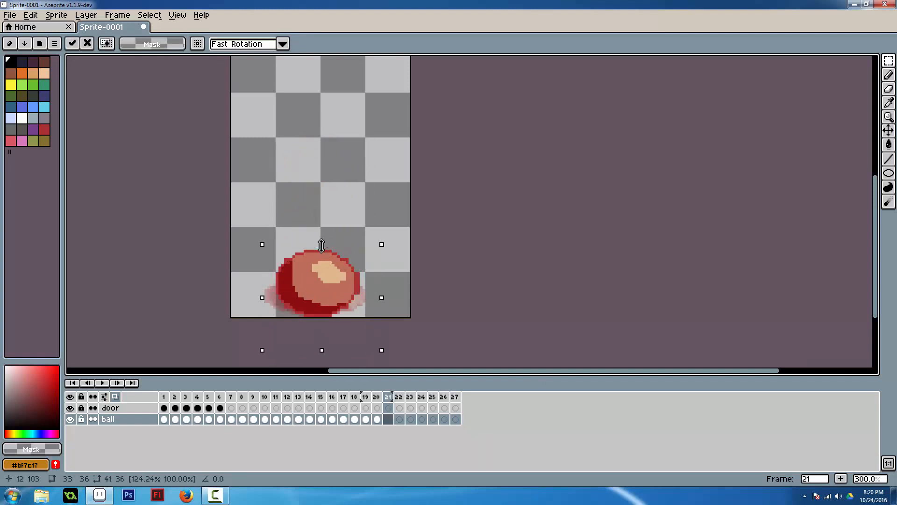
{"action": "mouse_move", "coordinate": [322, 244]}
{"action": "left_mouse_down"}
{"action": "mouse_move", "coordinate": [322, 257]}
{"action": "mouse_move", "coordinate": [328, 248]}
{"action": "left_mouse_up"}
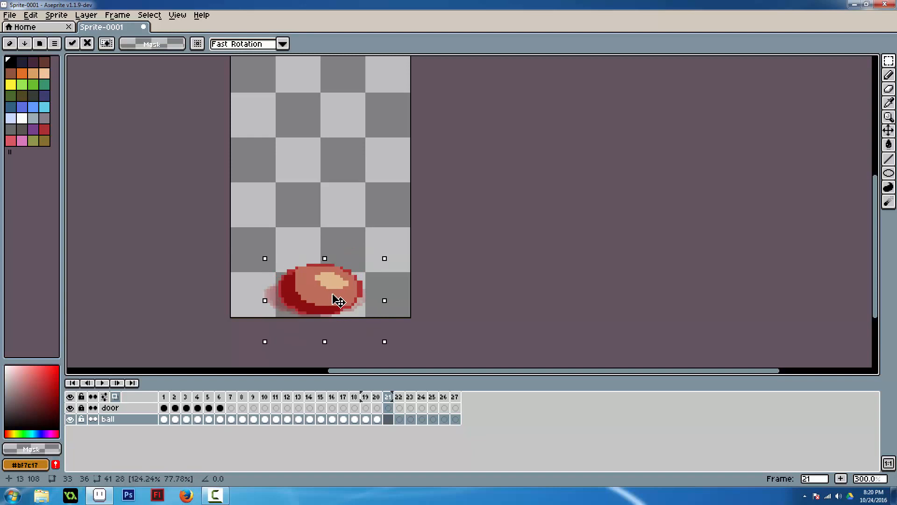
{"action": "left_click_drag", "start_coordinate": [333, 295], "coordinate": [333, 297]}
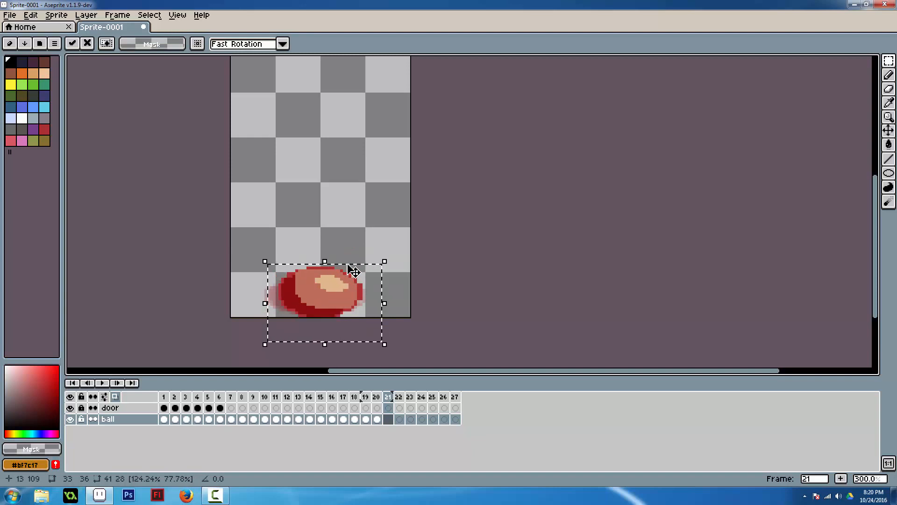
Paste the ball into frame 22, stretch the selection to 42 px high, narrow it, and place it slightly above the frame 21 ball.
{"action": "key", "text": "period"}
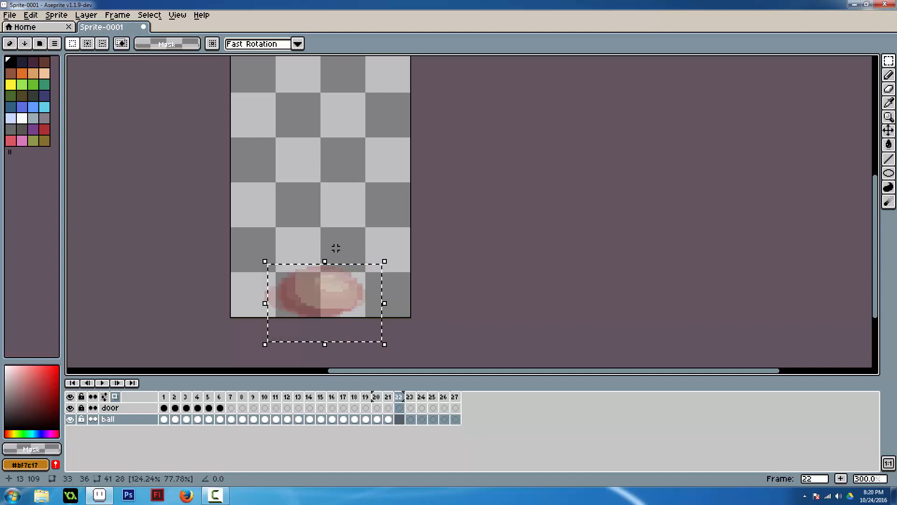
{"action": "key", "text": "ctrl+v"}
{"action": "left_click_drag", "start_coordinate": [334, 189], "coordinate": [337, 278]}
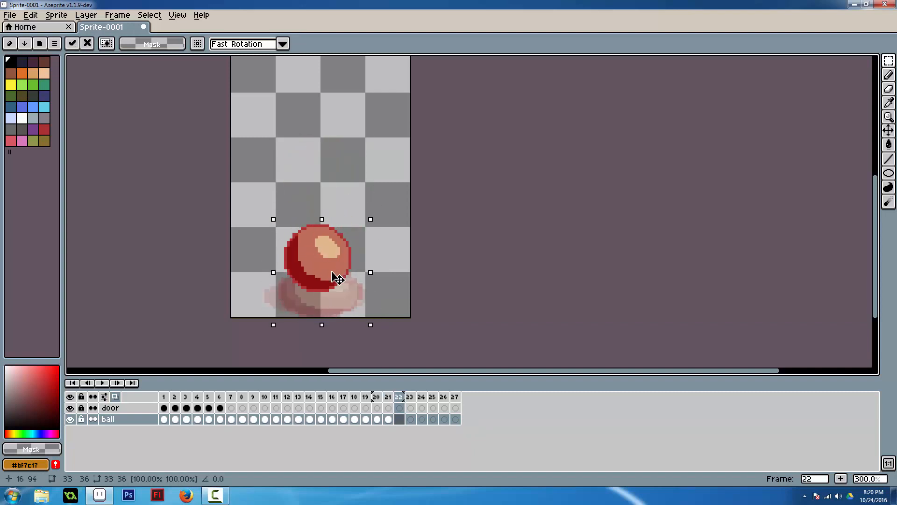
{"action": "left_click_drag", "start_coordinate": [322, 325], "coordinate": [323, 347]}
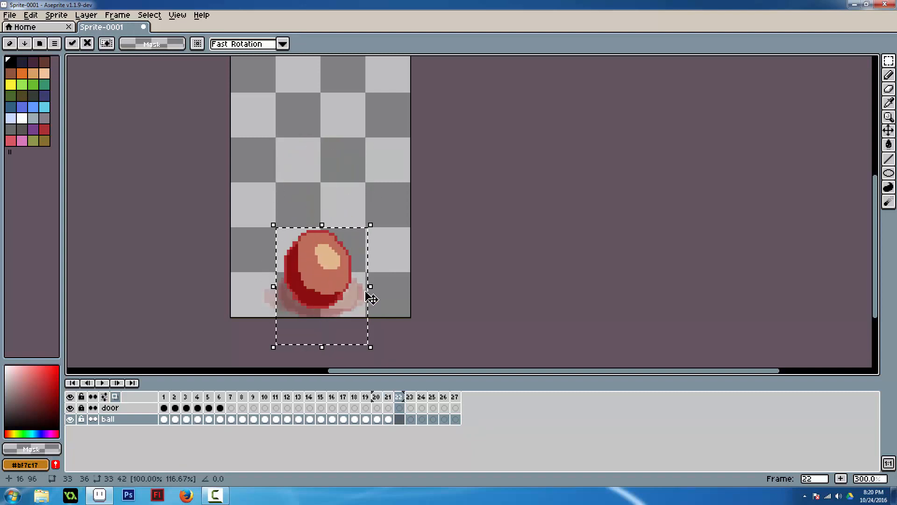
{"action": "left_click_drag", "start_coordinate": [371, 298], "coordinate": [331, 277]}
{"action": "left_click", "coordinate": [405, 279]}
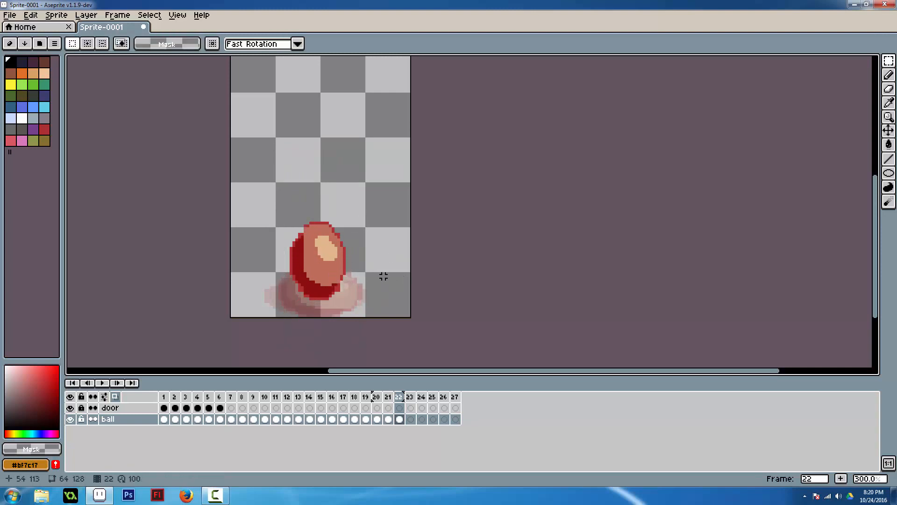
Paste the ball into frame 23, place it above the frame 22 ball, and stretch the selection to 27 × 46 px.
{"action": "key", "text": "Right"}
{"action": "key", "text": "ctrl+v"}
{"action": "left_click_drag", "start_coordinate": [331, 187], "coordinate": [320, 217]}
{"action": "left_click_drag", "start_coordinate": [321, 169], "coordinate": [322, 152]}
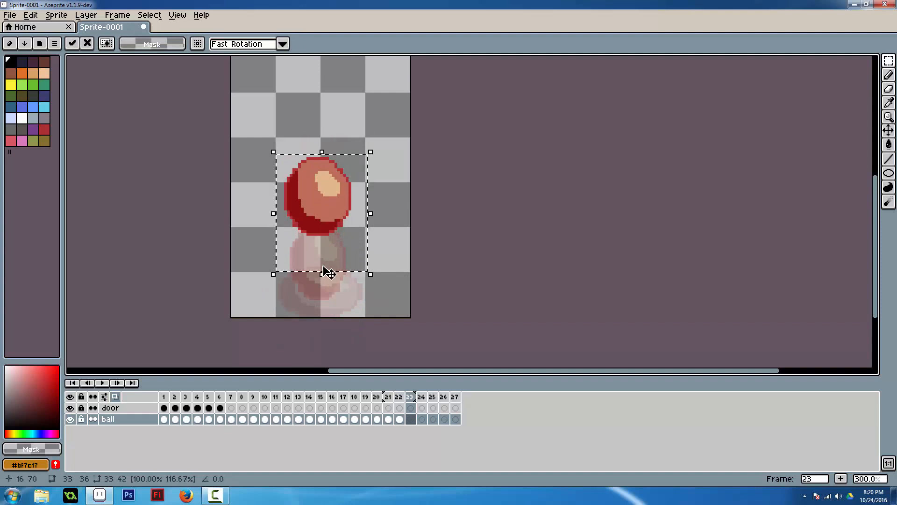
{"action": "left_click_drag", "start_coordinate": [323, 274], "coordinate": [324, 285]}
{"action": "left_click_drag", "start_coordinate": [370, 218], "coordinate": [346, 220]}
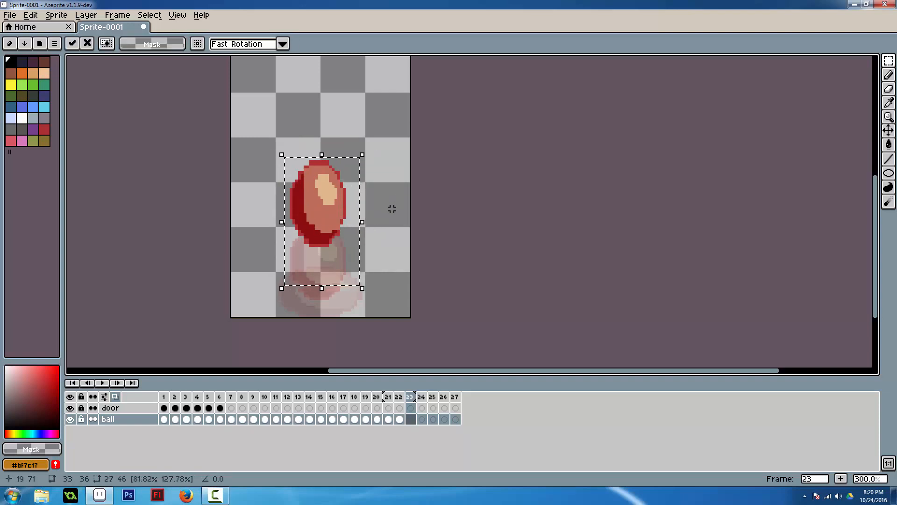
Paste the ball unaltered into frame 24 and again into frame 25, flattening the frame 25 selection to 39 × 33 px.
{"action": "key", "text": "period"}
{"action": "key", "text": "ctrl+v"}
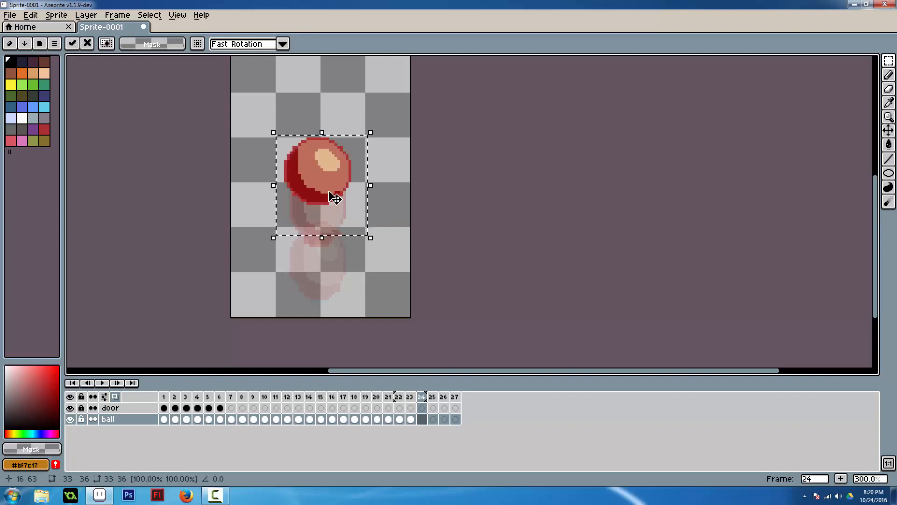
{"action": "key", "text": "period"}
{"action": "key", "text": "ctrl+v"}
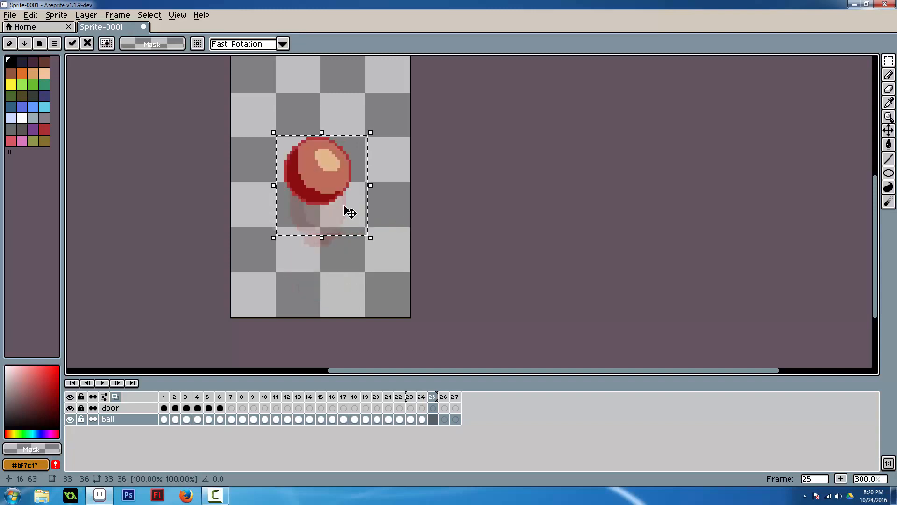
{"action": "left_click_drag", "start_coordinate": [322, 240], "coordinate": [322, 229]}
{"action": "key", "text": "alt"}
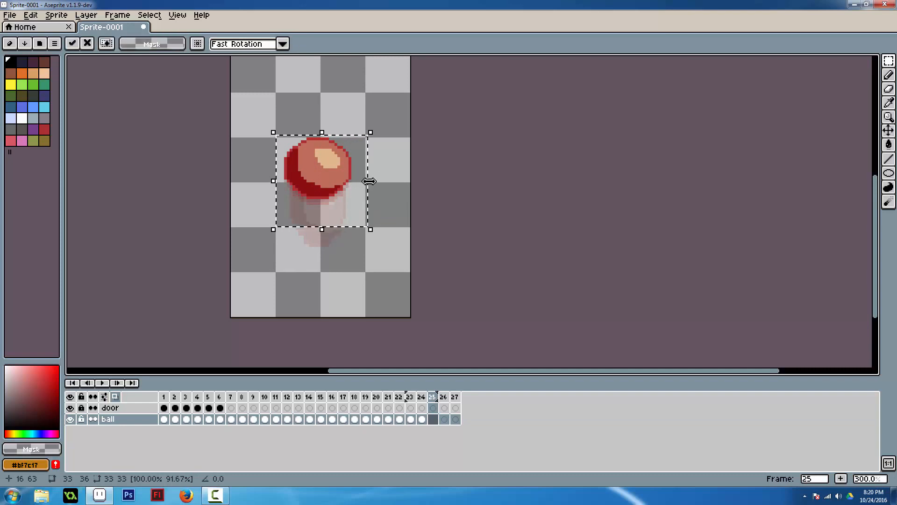
{"action": "left_click_drag", "start_coordinate": [373, 181], "coordinate": [379, 181]}
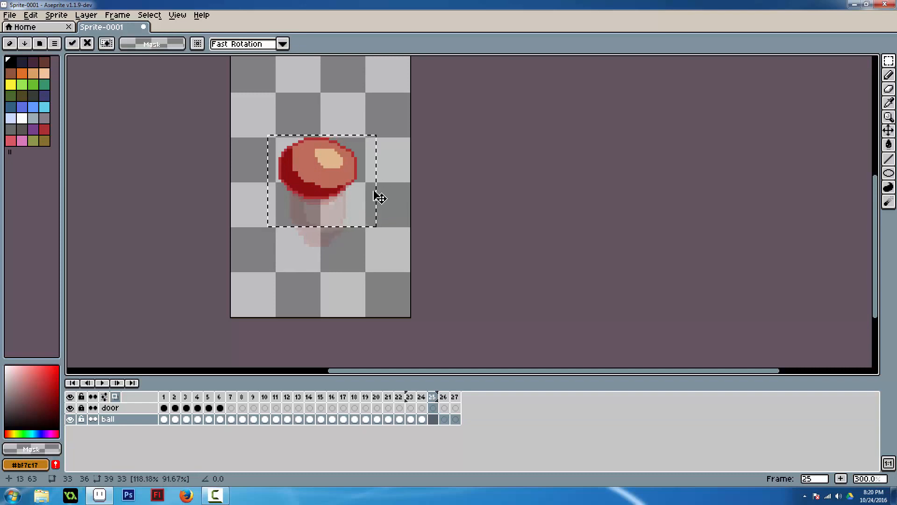
Paste the ball into frame 26 at the bounce's peak and resize the selection to 37 × 32 px.
{"action": "key", "text": "period"}
{"action": "key", "text": "ctrl+v"}
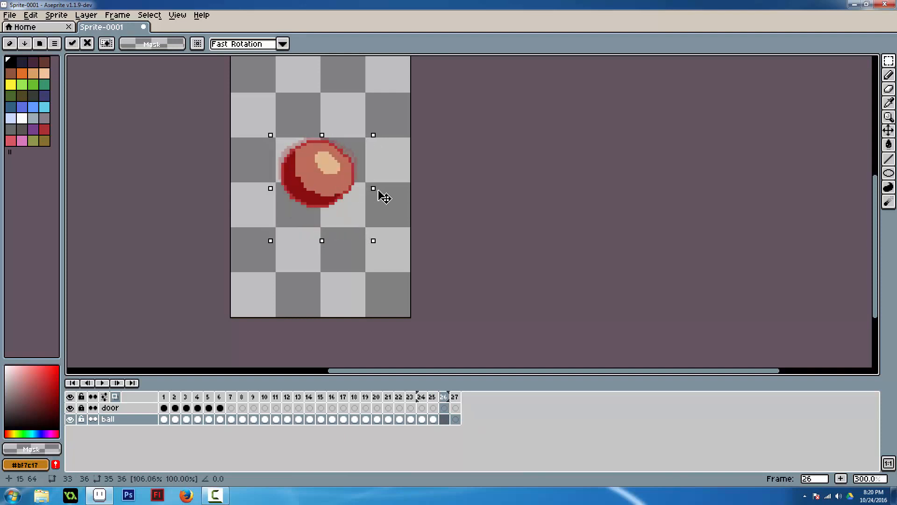
{"action": "left_click_drag", "start_coordinate": [379, 190], "coordinate": [384, 191]}
{"action": "key", "text": "alt"}
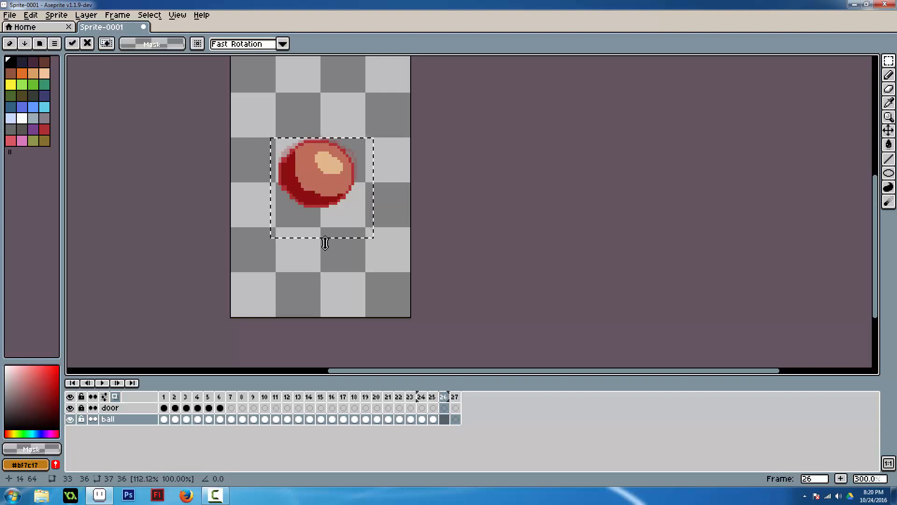
{"action": "left_click_drag", "start_coordinate": [320, 240], "coordinate": [322, 235]}
Flip back and forth through the latest ball frames up to frame 26 to check the bounce's motion.
{"action": "key", "text": "comma"}
{"action": "key", "text": "comma"}
{"action": "key", "text": "comma"}
{"action": "key", "text": "comma"}
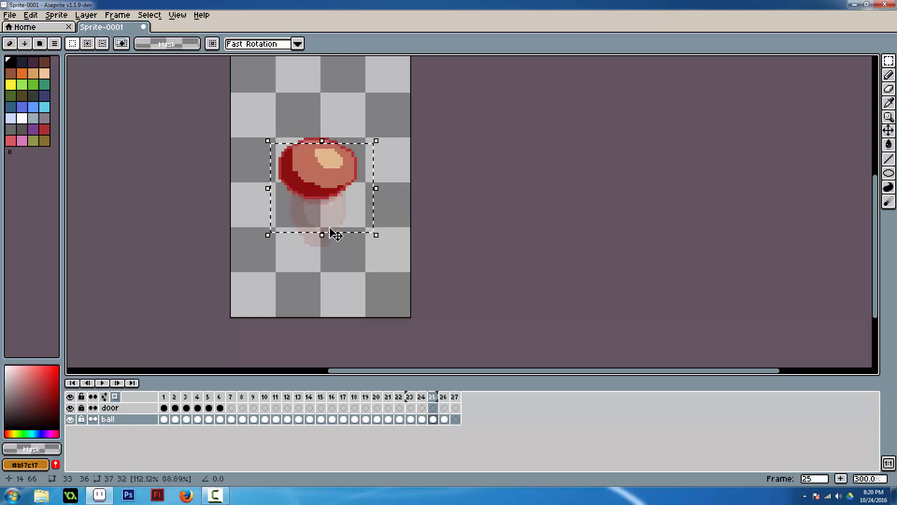
{"action": "key", "text": "period"}
{"action": "key", "text": "period"}
{"action": "key", "text": "period"}
{"action": "key", "text": "period"}
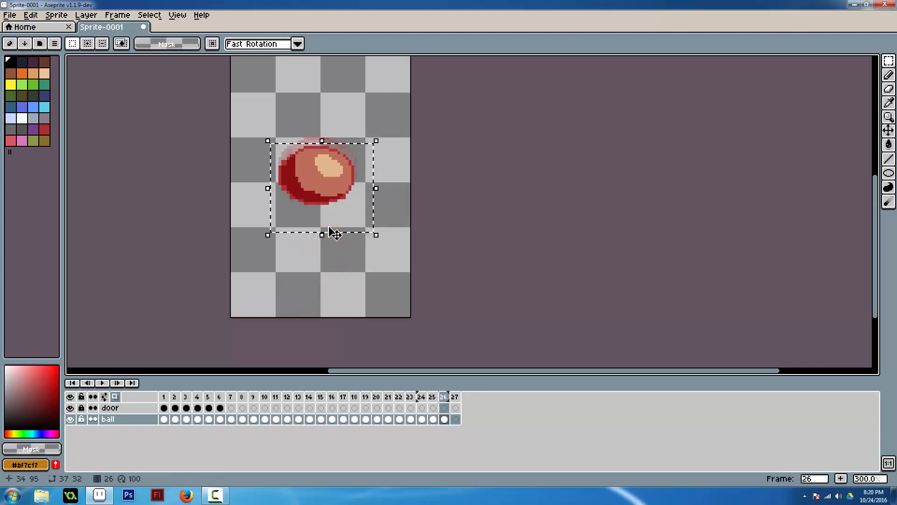
Add four empty frames to extend the animation to frame 31.
{"action": "key", "text": "period"}
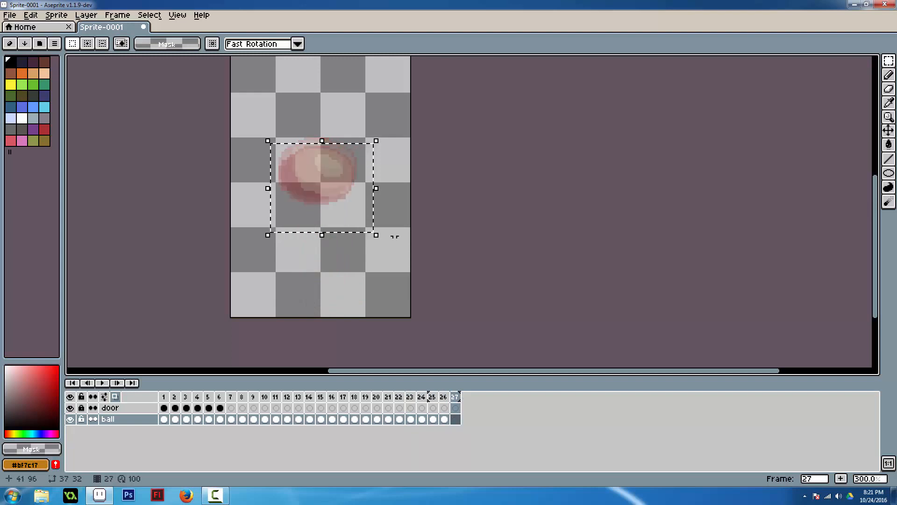
{"action": "left_click", "coordinate": [841, 479]}
{"action": "left_click", "coordinate": [842, 479]}
{"action": "left_click", "coordinate": [842, 478]}
{"action": "left_click", "coordinate": [842, 478]}
Paste the ball into frame 27, stretch the selection to 29 × 48 px, and place it below the frame 26 ball.
{"action": "left_click", "coordinate": [455, 419]}
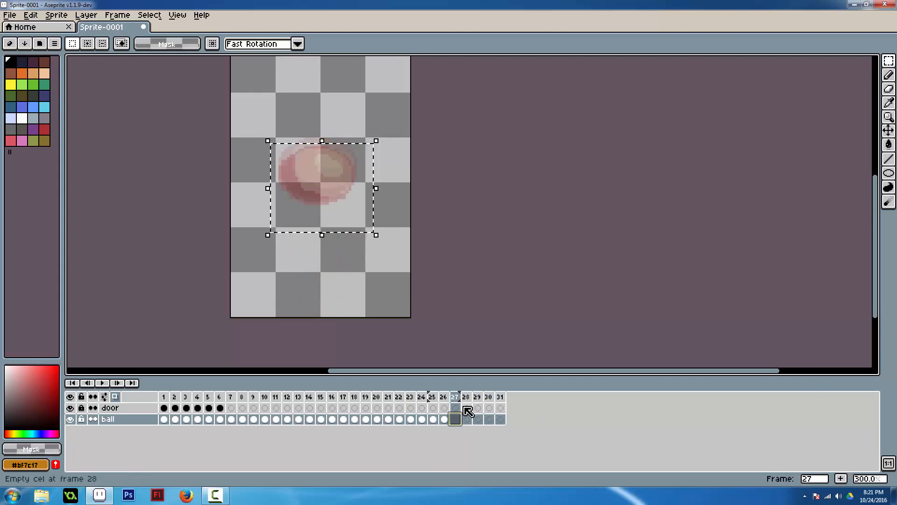
{"action": "key", "text": "ctrl+v"}
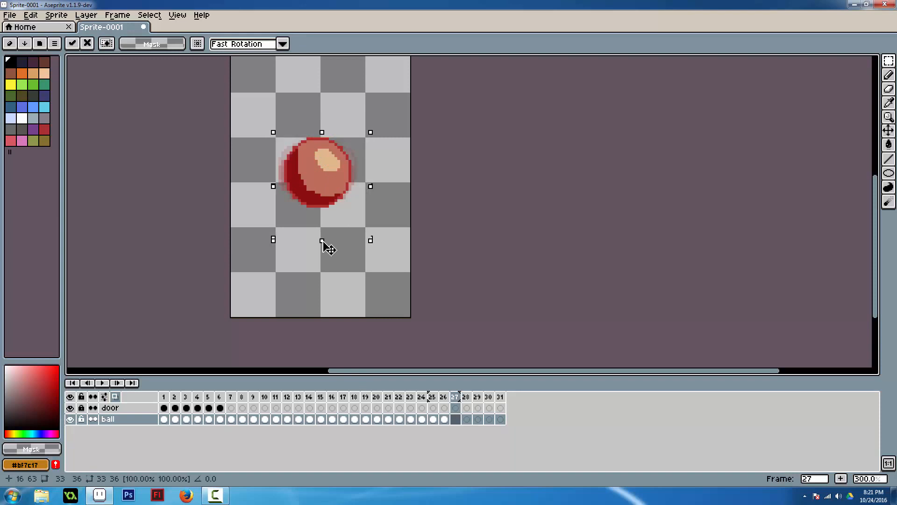
{"action": "mouse_move", "coordinate": [323, 242]}
{"action": "left_mouse_down"}
{"action": "mouse_move", "coordinate": [323, 280]}
{"action": "mouse_move", "coordinate": [323, 256]}
{"action": "left_mouse_up"}
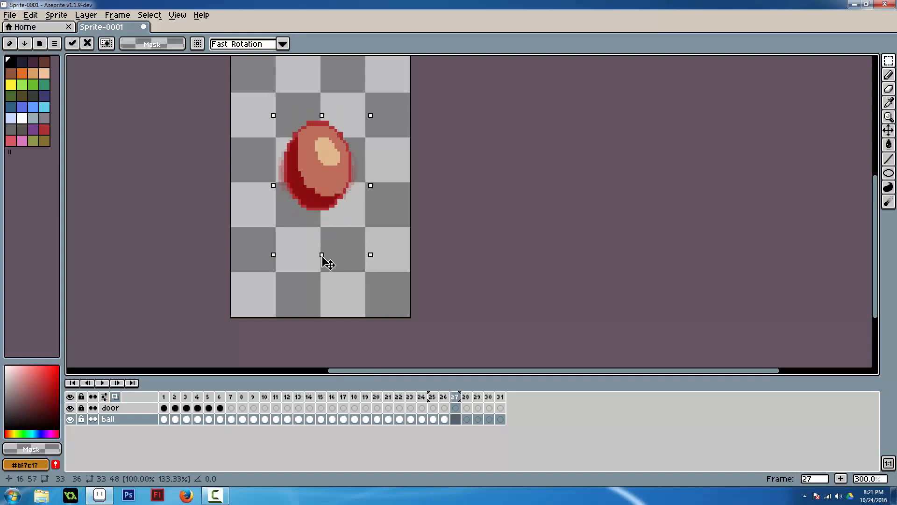
{"action": "left_click_drag", "start_coordinate": [373, 181], "coordinate": [333, 225]}
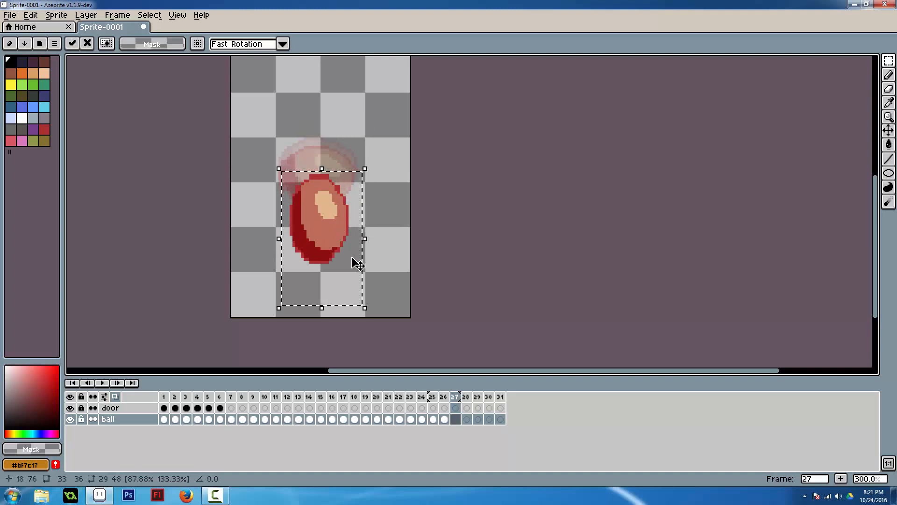
Paste the ball into frame 28, stretch the selection to 27 × 48 px, and place it with its lower edge at the ground.
{"action": "key", "text": "period"}
{"action": "key", "text": "ctrl+v"}
{"action": "left_click_drag", "start_coordinate": [327, 180], "coordinate": [330, 264]}
{"action": "left_click_drag", "start_coordinate": [322, 319], "coordinate": [321, 340]}
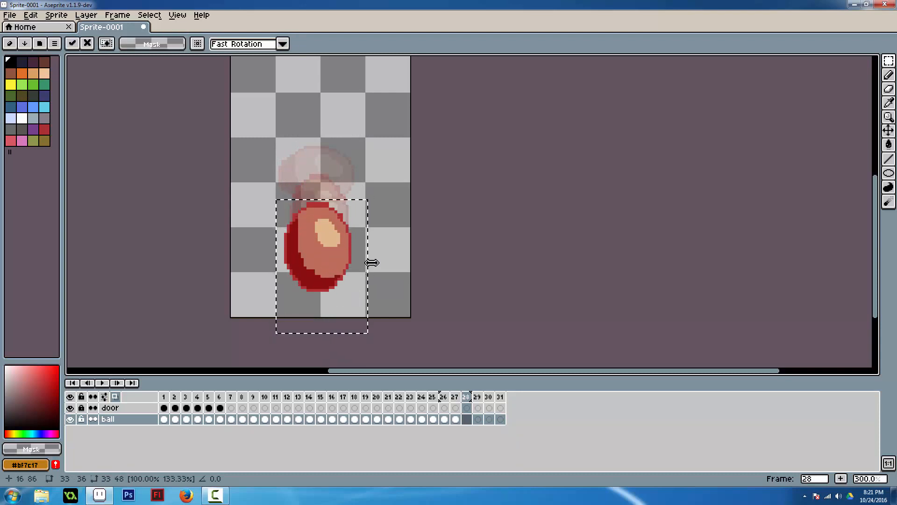
{"action": "left_click_drag", "start_coordinate": [371, 266], "coordinate": [351, 290]}
{"action": "key", "text": "Return"}
Select the ball in frame 27, move it up slightly, and shorten the selection to 36 × 37 px.
{"action": "key", "text": "comma"}
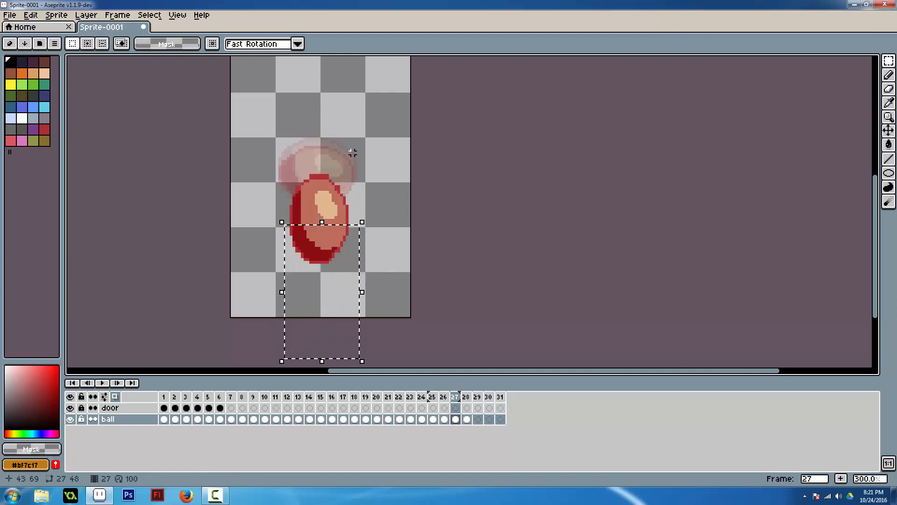
{"action": "left_click", "coordinate": [378, 206]}
{"action": "left_click_drag", "start_coordinate": [378, 167], "coordinate": [280, 276]}
{"action": "left_click_drag", "start_coordinate": [318, 244], "coordinate": [318, 238]}
{"action": "key", "text": "Up"}
{"action": "key", "text": "Up"}
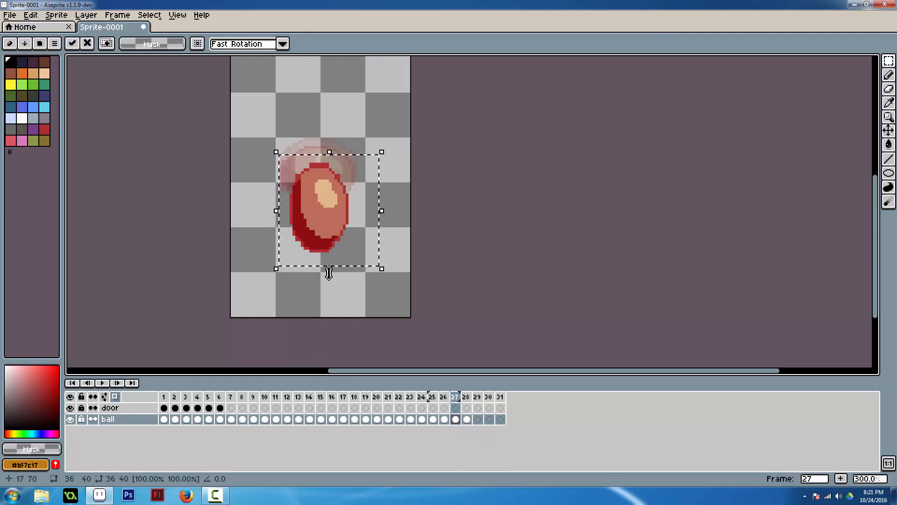
{"action": "left_click_drag", "start_coordinate": [329, 273], "coordinate": [329, 264]}
Paste the ball into frame 29, set it on the ground, and squash the selection to 37 × 30 px.
{"action": "key", "text": "comma"}
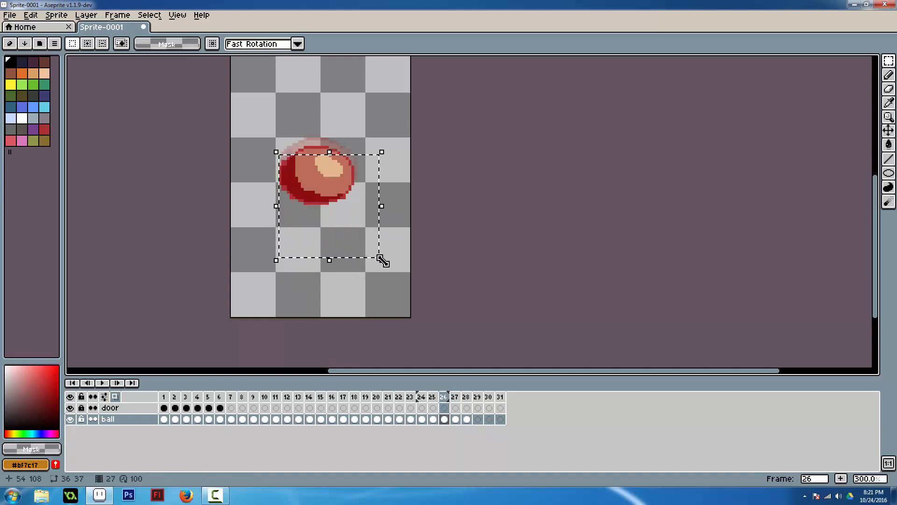
{"action": "key", "text": "period"}
{"action": "key", "text": "period"}
{"action": "key", "text": "period"}
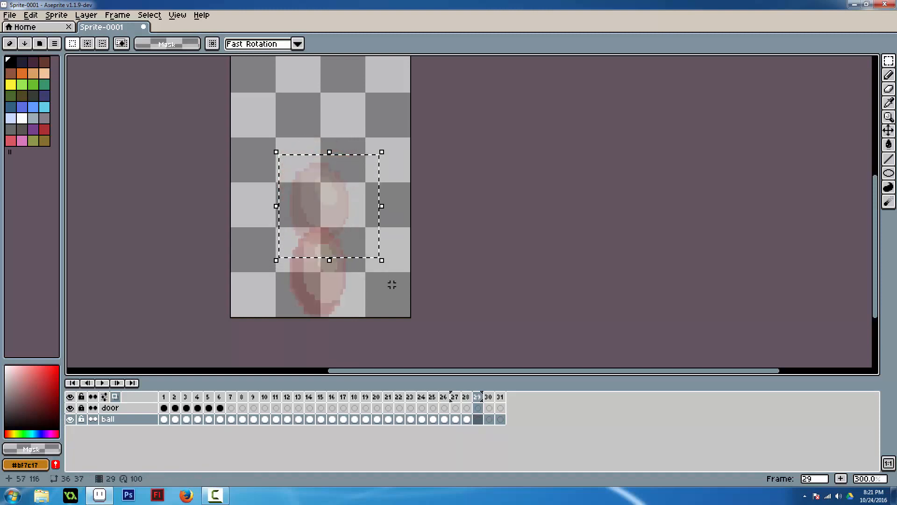
{"action": "key", "text": "ctrl+v"}
{"action": "left_click_drag", "start_coordinate": [344, 203], "coordinate": [341, 291]}
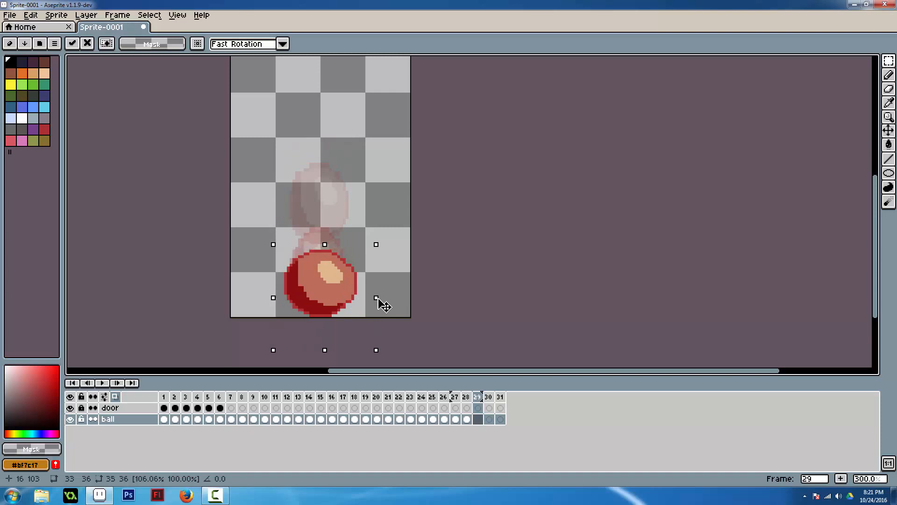
{"action": "left_click_drag", "start_coordinate": [378, 299], "coordinate": [381, 300]}
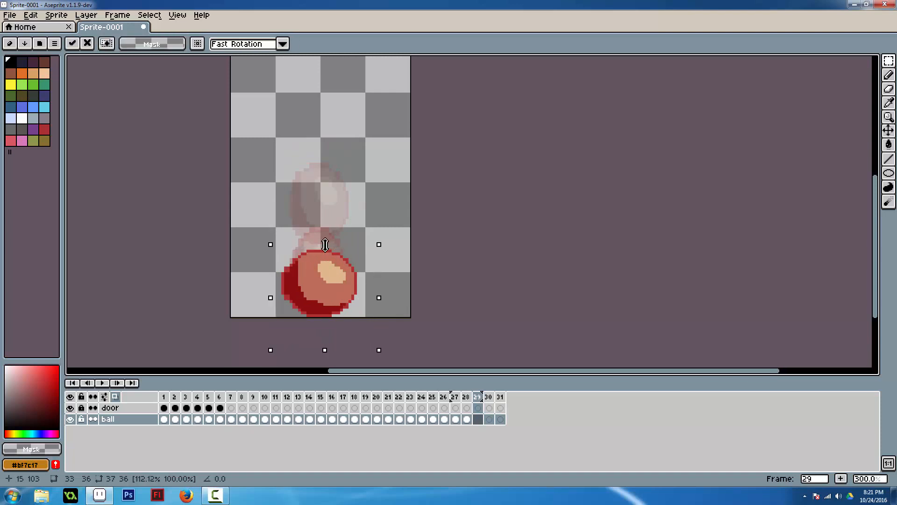
{"action": "left_click_drag", "start_coordinate": [325, 244], "coordinate": [324, 254]}
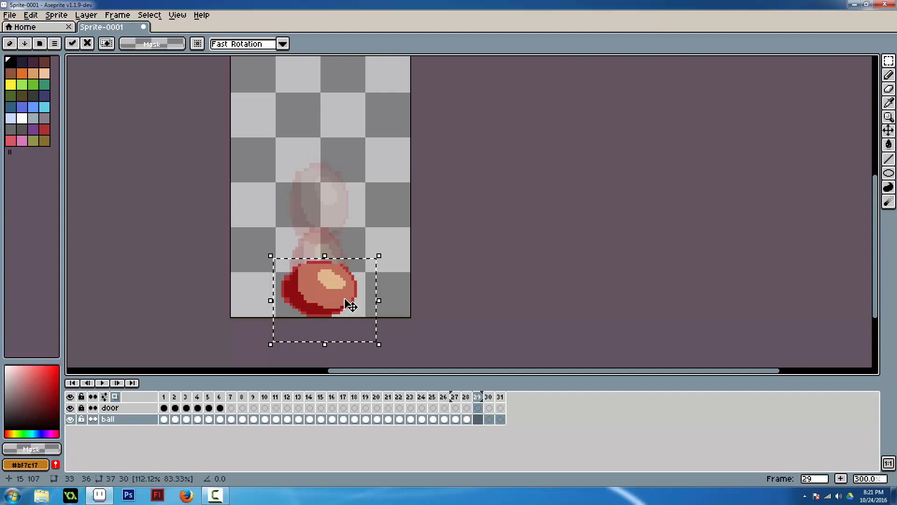
Paste the ball into frame 30 and rest it on the ground at its original round proportions.
{"action": "key", "text": "period"}
{"action": "key", "text": "ctrl+v"}
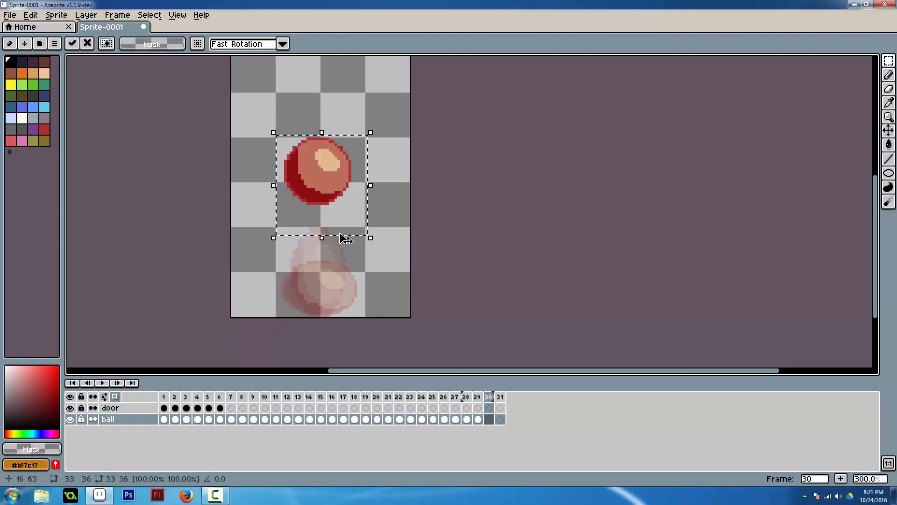
{"action": "left_click_drag", "start_coordinate": [350, 187], "coordinate": [346, 305]}
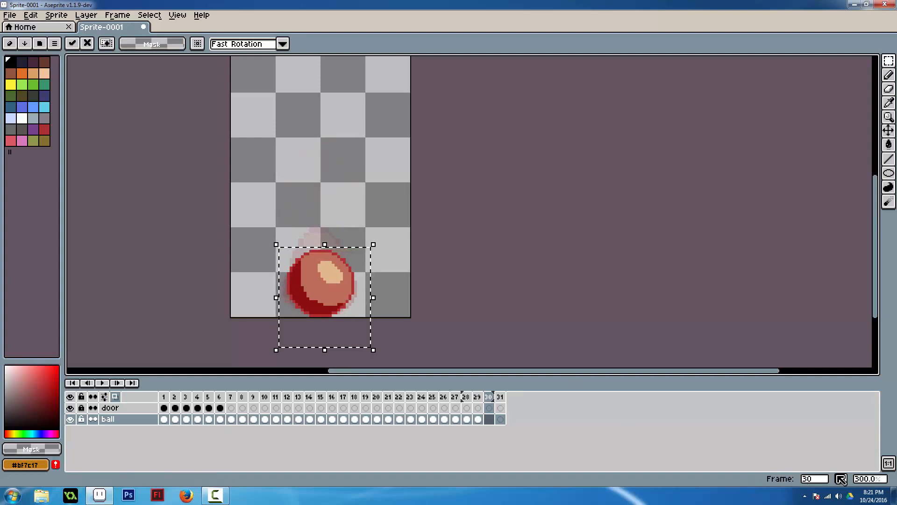
Duplicate frame 30 with the resting ball repeatedly, up to frame 36.
{"action": "left_click", "coordinate": [841, 479]}
{"action": "left_click", "coordinate": [841, 479]}
{"action": "left_click", "coordinate": [840, 479]}
{"action": "left_click", "coordinate": [841, 479]}
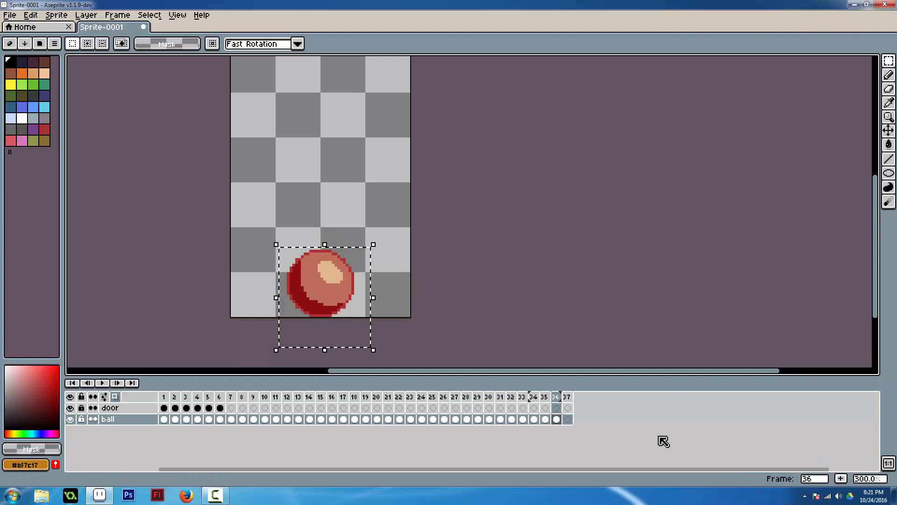
Undo the duplicated resting-ball frames and clear the ball from frame 31.
{"action": "key", "text": "ctrl+z"}
{"action": "key", "text": "ctrl+z"}
{"action": "key", "text": "ctrl+z"}
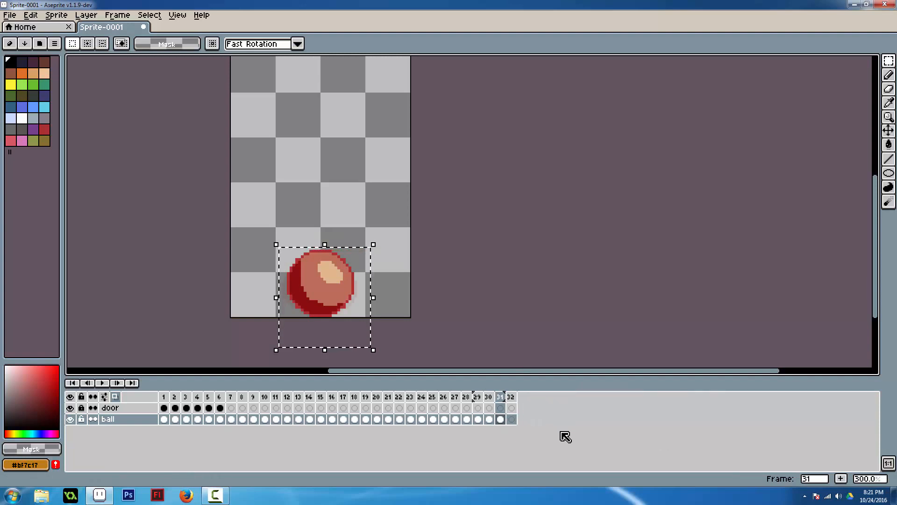
{"action": "key", "text": "Left"}
{"action": "left_click", "coordinate": [501, 419]}
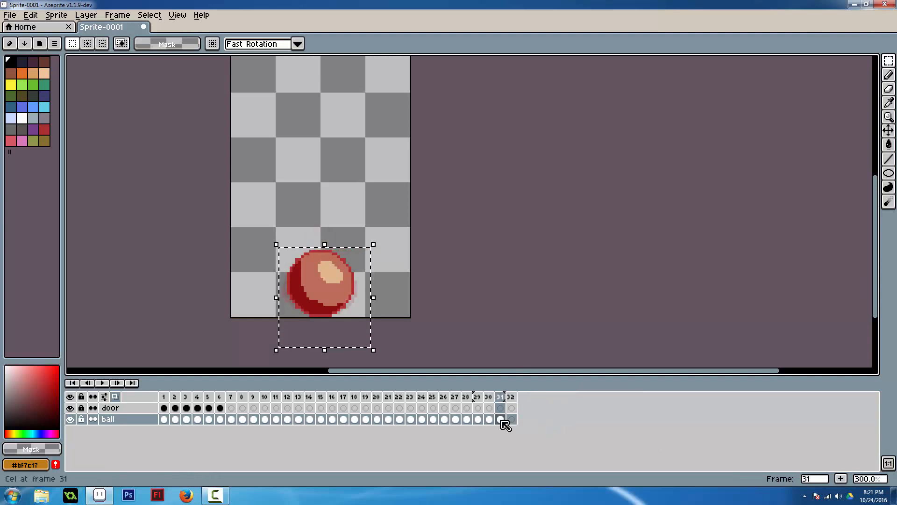
{"action": "key", "text": "Left"}
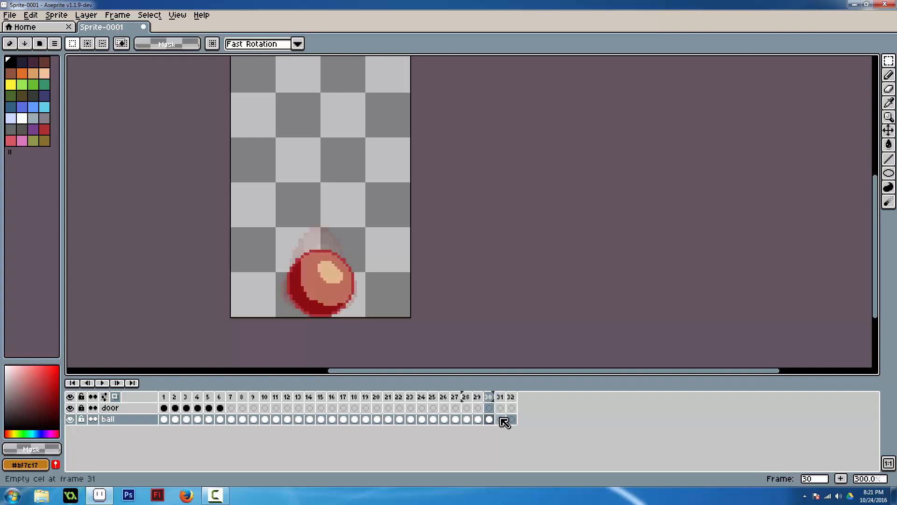
Add empty frames after frame 31, up to frame 36.
{"action": "key", "text": "Right"}
{"action": "key", "text": "alt+n"}
{"action": "key", "text": "alt+n"}
{"action": "key", "text": "alt+n"}
{"action": "key", "text": "alt+n"}
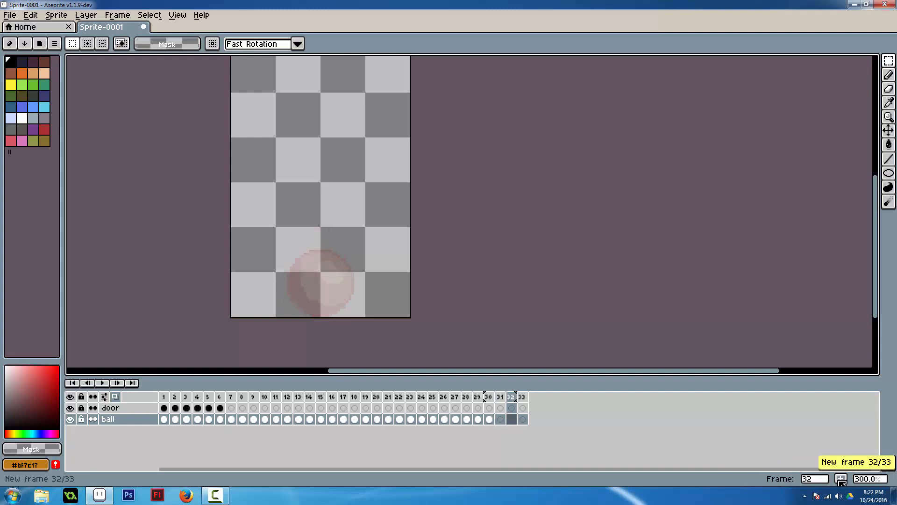
Paste the ball into frame 31 slightly above the ground and stretch the selection to 29 × 38 px.
{"action": "left_click", "coordinate": [504, 420]}
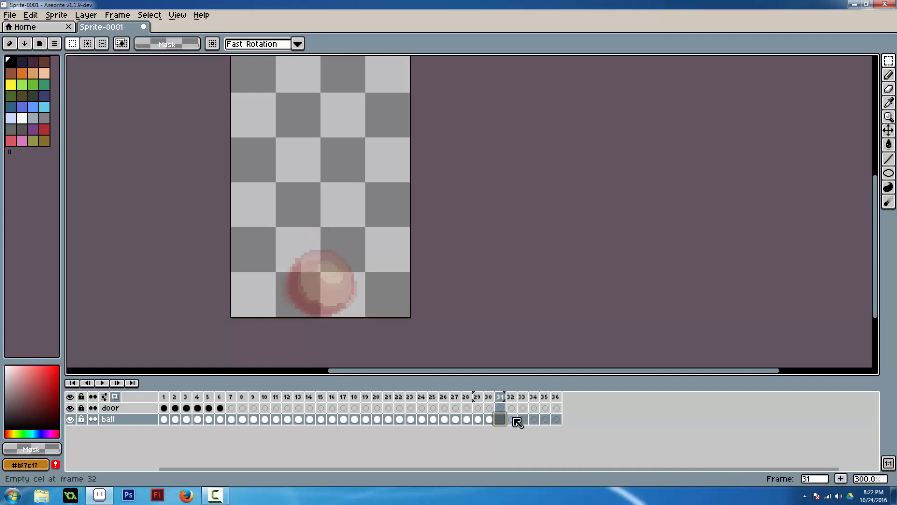
{"action": "key", "text": "ctrl+v"}
{"action": "left_click_drag", "start_coordinate": [329, 275], "coordinate": [325, 299]}
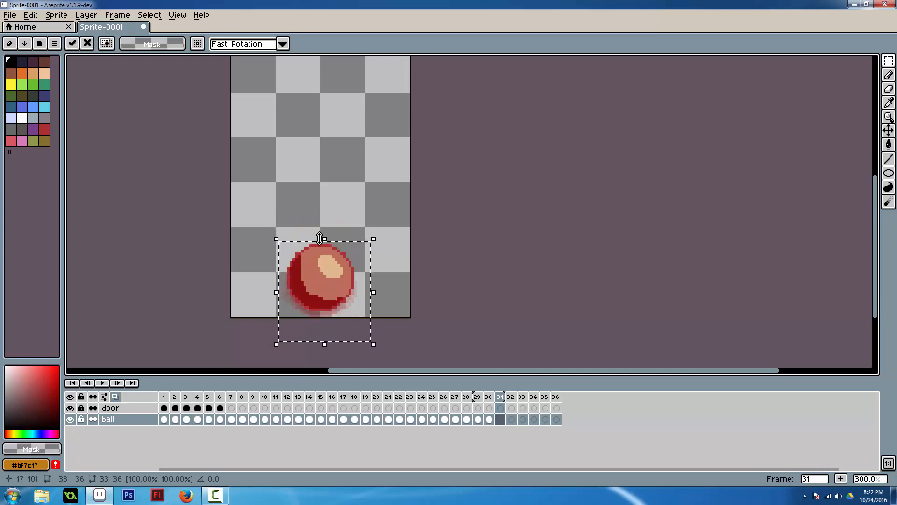
{"action": "left_click_drag", "start_coordinate": [325, 239], "coordinate": [325, 233]}
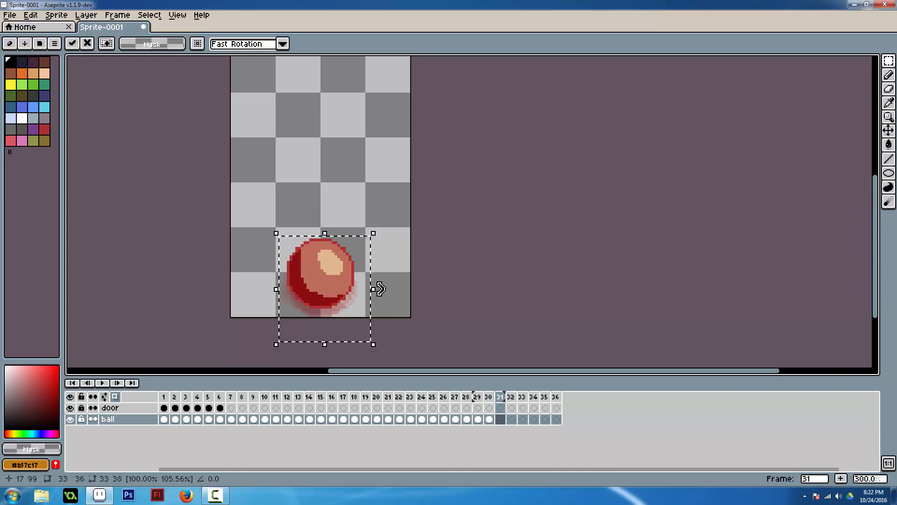
{"action": "left_click_drag", "start_coordinate": [375, 289], "coordinate": [371, 290]}
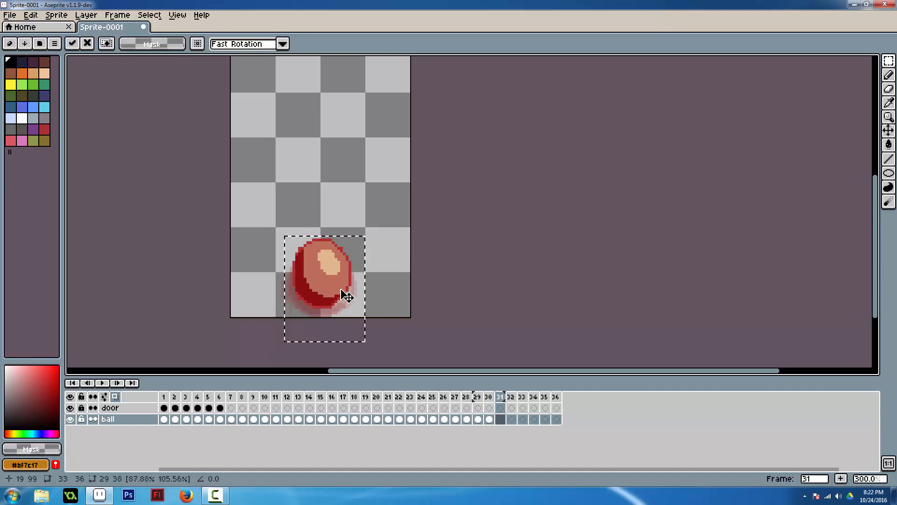
Paste the ball into frame 32 a little higher than in frame 31 and squash the selection to 35 × 32 px.
{"action": "key", "text": "."}
{"action": "key", "text": "ctrl+v"}
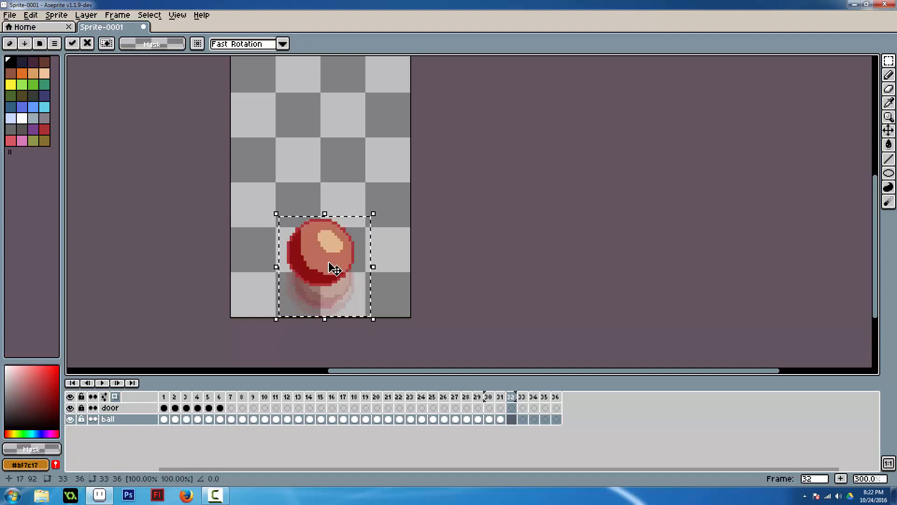
{"action": "left_click_drag", "start_coordinate": [329, 263], "coordinate": [328, 323]}
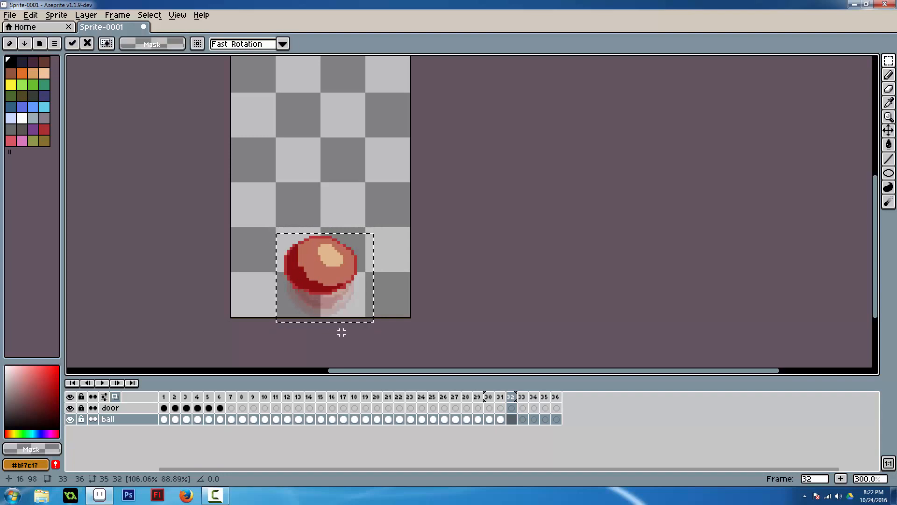
Paste the ball into frame 33, set it on the ground, and stretch the selection to 29 × 38 px.
{"action": "key", "text": "Right"}
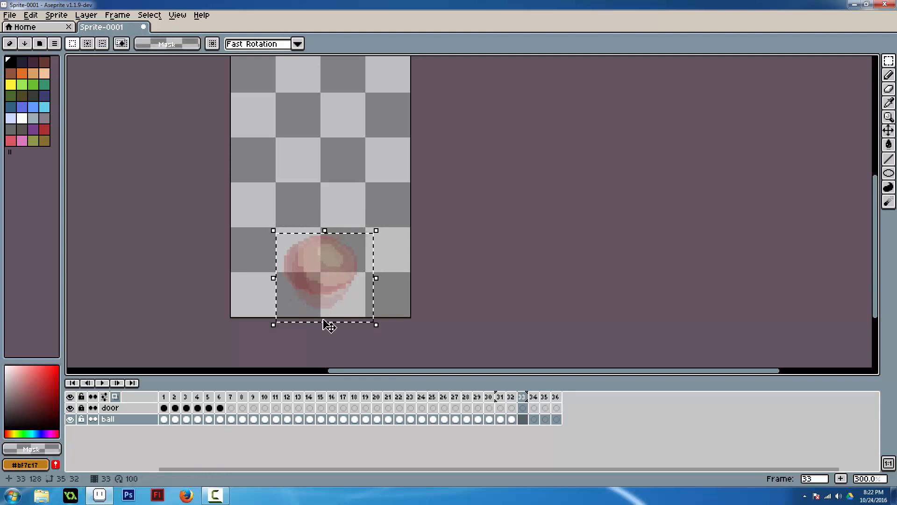
{"action": "key", "text": "ctrl+v"}
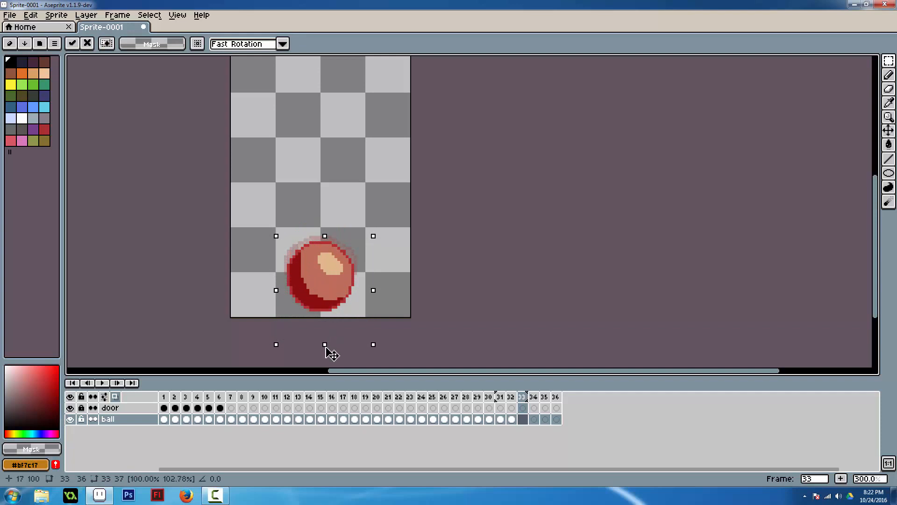
{"action": "left_click_drag", "start_coordinate": [373, 292], "coordinate": [349, 293]}
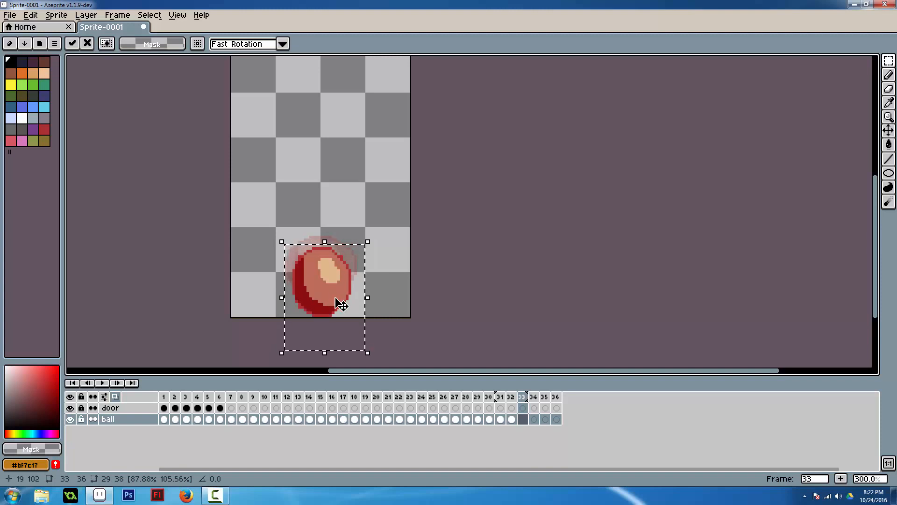
Paste the ball into frame 34, set it on the ground, and squash the selection to 28 px high.
{"action": "key", "text": "period"}
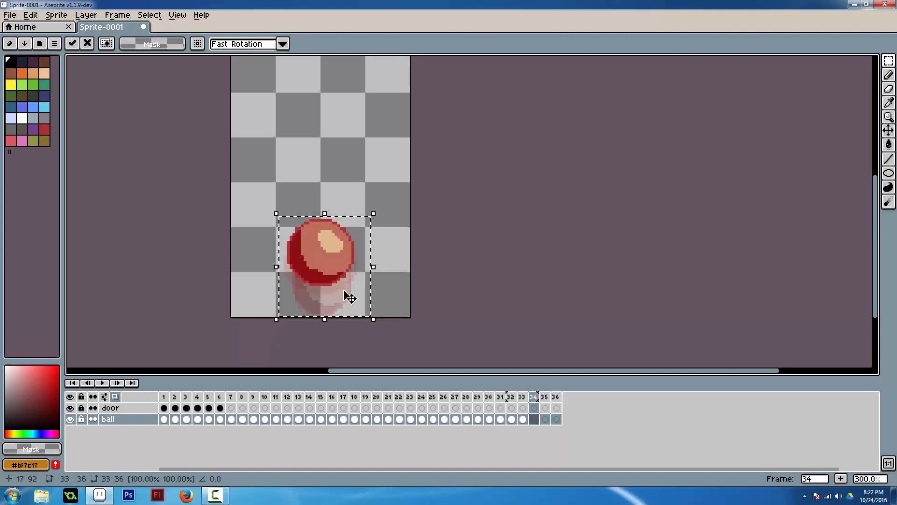
{"action": "left_click_drag", "start_coordinate": [326, 214], "coordinate": [330, 227]}
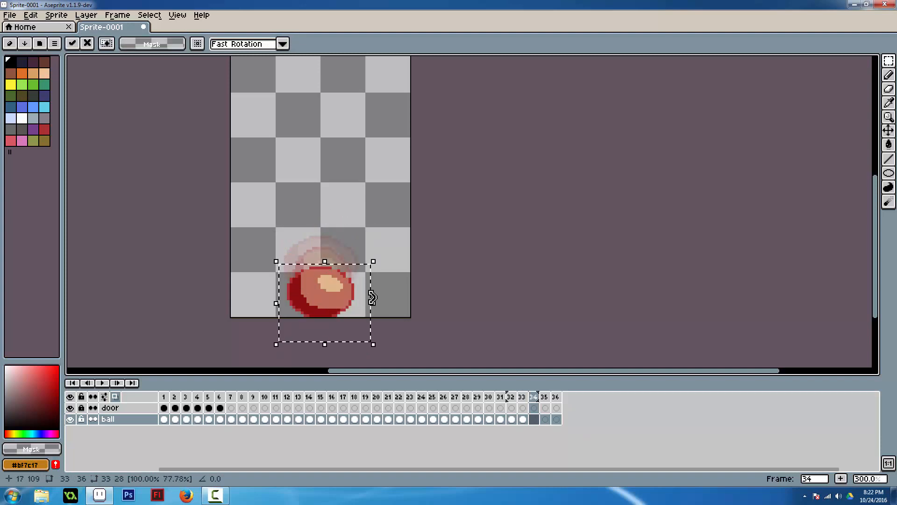
{"action": "mouse_move", "coordinate": [377, 303]}
{"action": "left_mouse_down"}
{"action": "mouse_move", "coordinate": [375, 287]}
{"action": "mouse_move", "coordinate": [375, 296]}
{"action": "left_mouse_up"}
Paste the ball at its original round proportions into frames 35 and 36, slightly above the ground.
{"action": "key", "text": "period"}
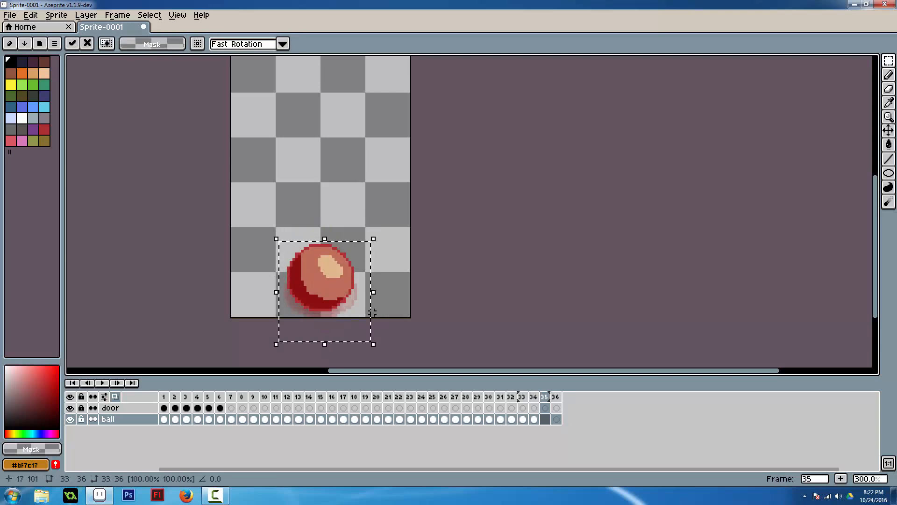
{"action": "key", "text": "period"}
{"action": "left_click_drag", "start_coordinate": [367, 320], "coordinate": [355, 308]}
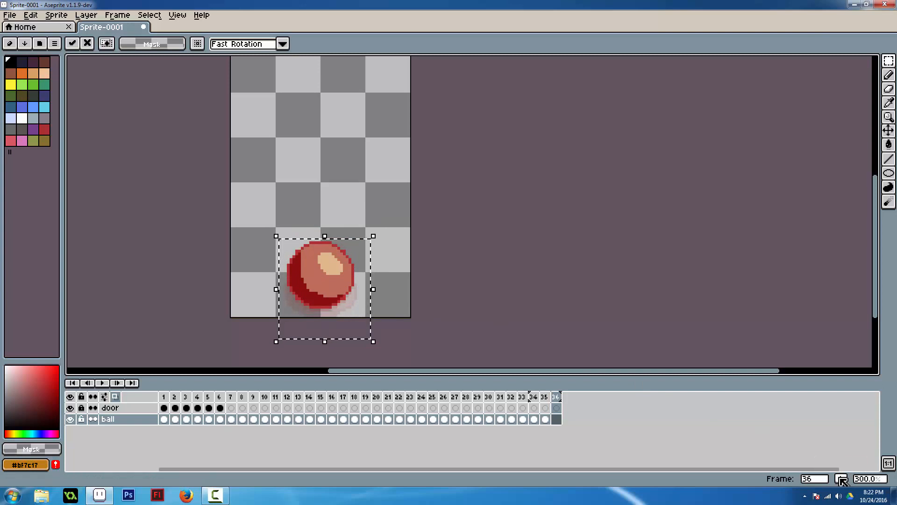
Add frame 37 with the ball squashed to 33 × 30 px on the ground, and frame 38 with it slightly raised at 33 × 32 px.
{"action": "left_click", "coordinate": [841, 478]}
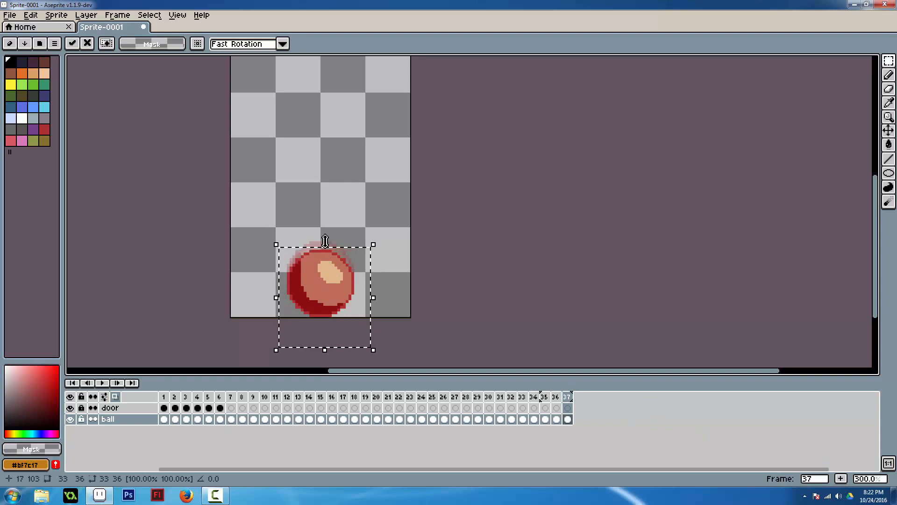
{"action": "left_click_drag", "start_coordinate": [325, 241], "coordinate": [324, 262]}
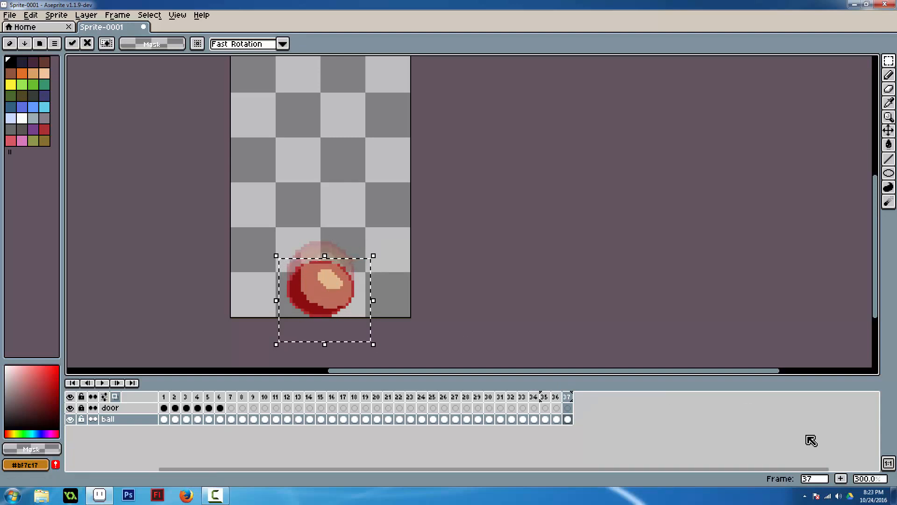
{"action": "left_click", "coordinate": [841, 479]}
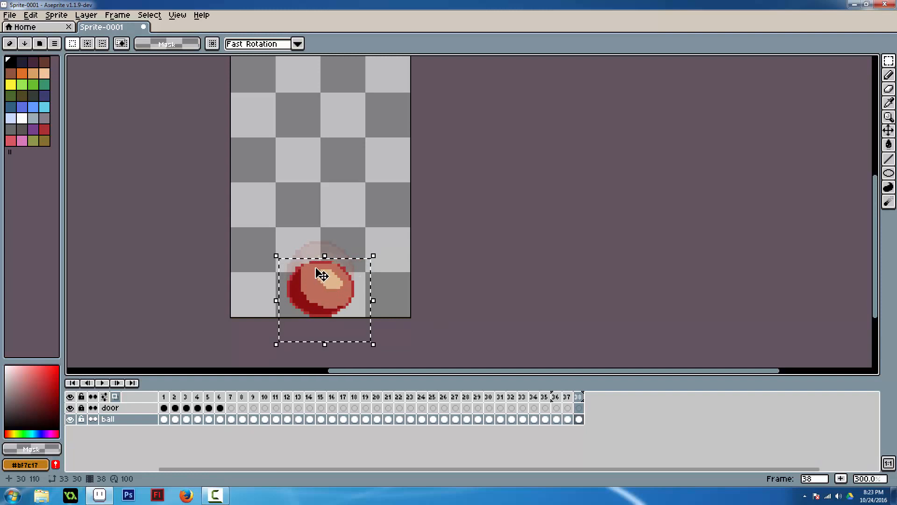
{"action": "left_click_drag", "start_coordinate": [326, 256], "coordinate": [328, 251]}
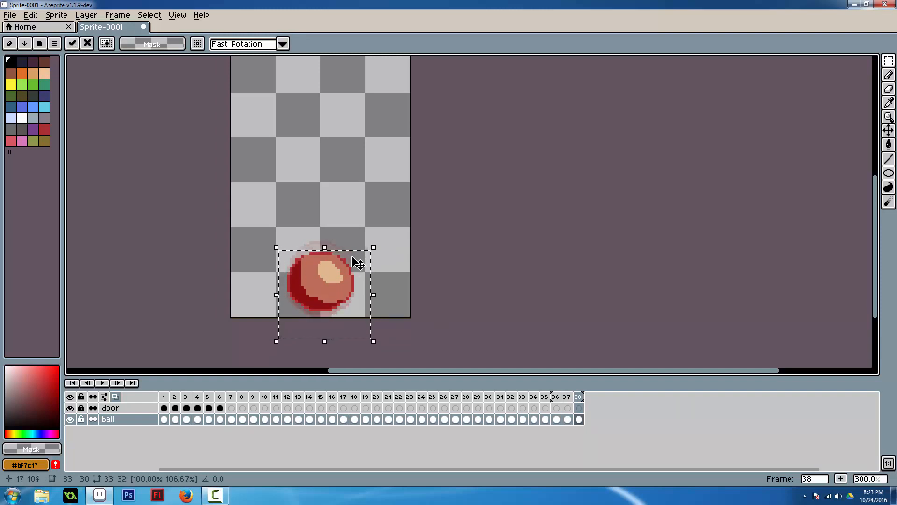
{"action": "key", "text": "Left"}
{"action": "key", "text": "Left"}
{"action": "key", "text": "Right"}
{"action": "key", "text": "Right"}
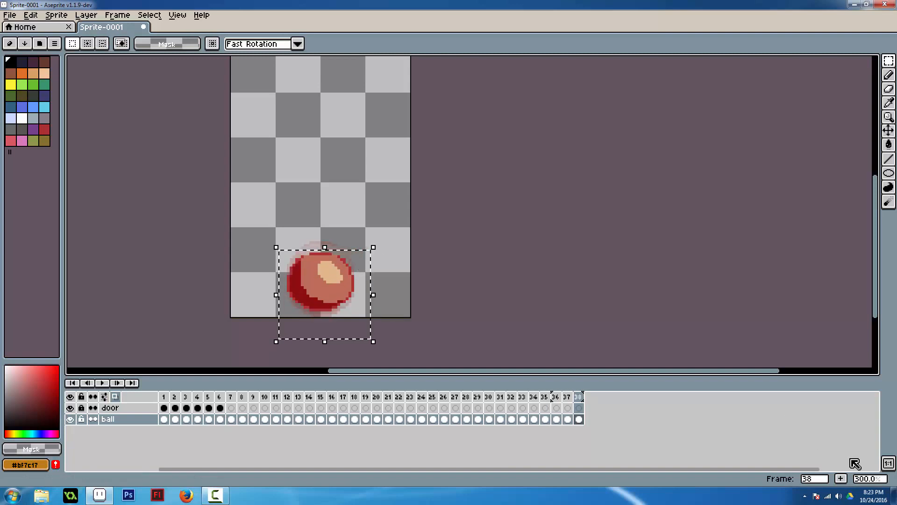
Add frame 39, replace its ball with the original round ball resting on the ground, and clear the selection.
{"action": "key", "text": "alt+n"}
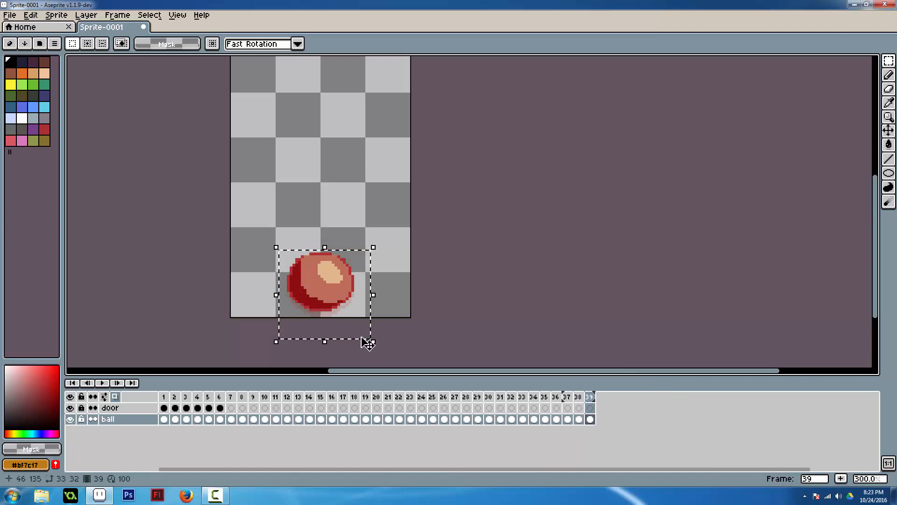
{"action": "mouse_move", "coordinate": [348, 297]}
{"action": "left_mouse_down"}
{"action": "mouse_move", "coordinate": [346, 279]}
{"action": "mouse_move", "coordinate": [337, 288]}
{"action": "left_mouse_up"}
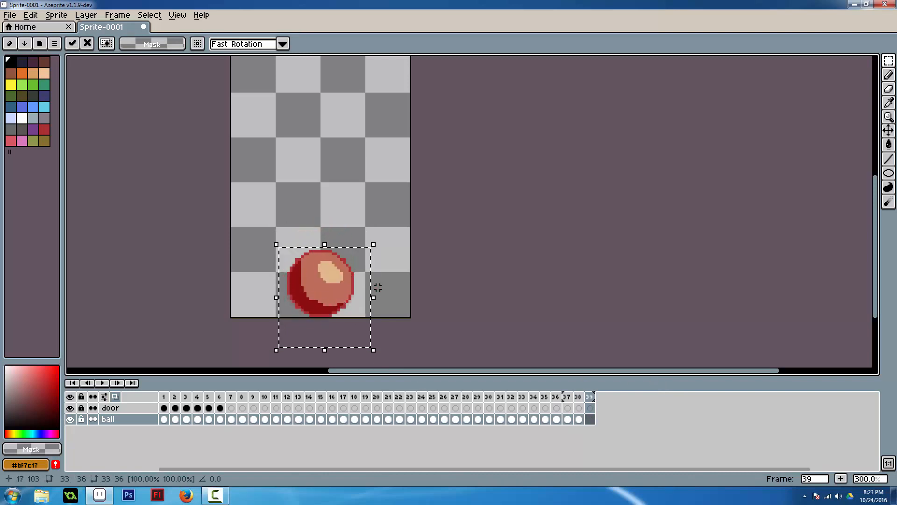
{"action": "left_click", "coordinate": [460, 280]}
{"action": "scroll", "coordinate": [451, 268], "scroll_direction": "down", "scroll_amount": 2}
{"action": "scroll", "coordinate": [446, 262], "scroll_direction": "up", "scroll_amount": 2}
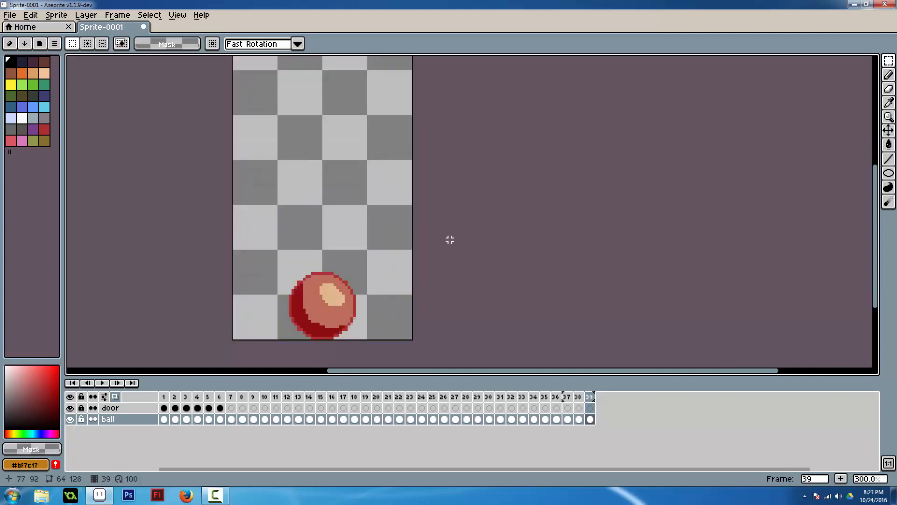
Open the animation preview, resize and enlarge it to fit the whole sprite, and play the bounce in it.
{"action": "scroll", "coordinate": [450, 240], "scroll_direction": "down", "scroll_amount": 1}
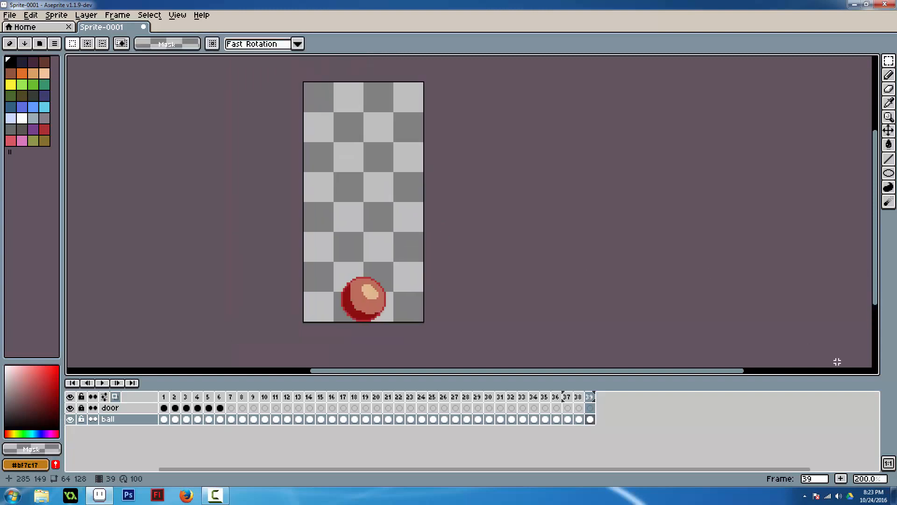
{"action": "key", "text": "F7"}
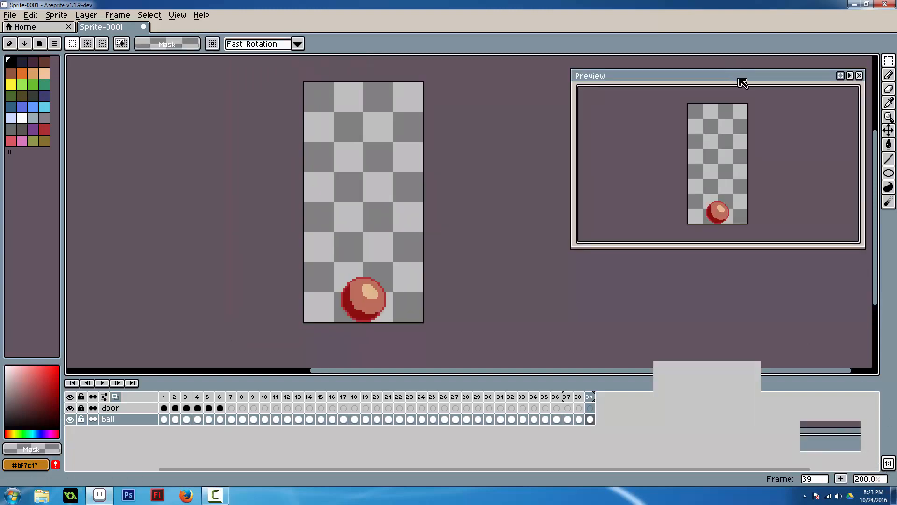
{"action": "left_click_drag", "start_coordinate": [742, 83], "coordinate": [396, 107]}
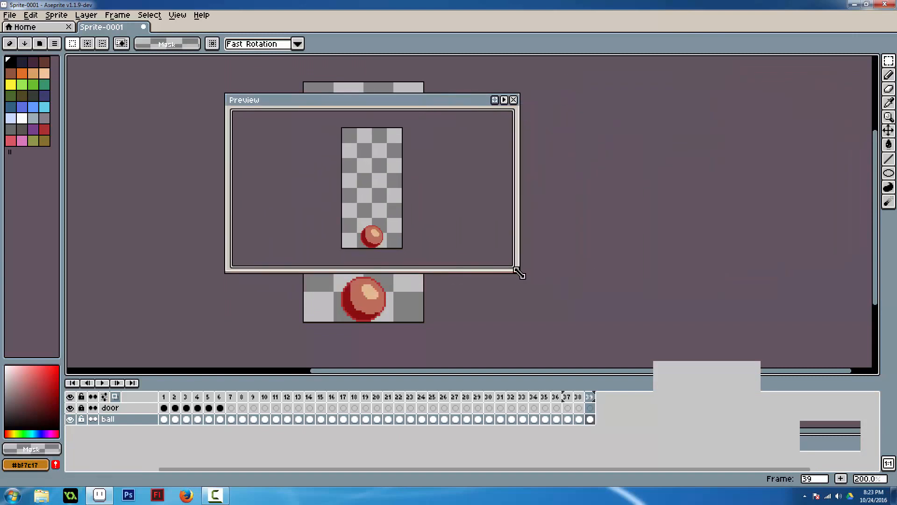
{"action": "left_click_drag", "start_coordinate": [518, 272], "coordinate": [399, 375]}
{"action": "scroll", "coordinate": [322, 248], "scroll_direction": "up", "scroll_amount": 1}
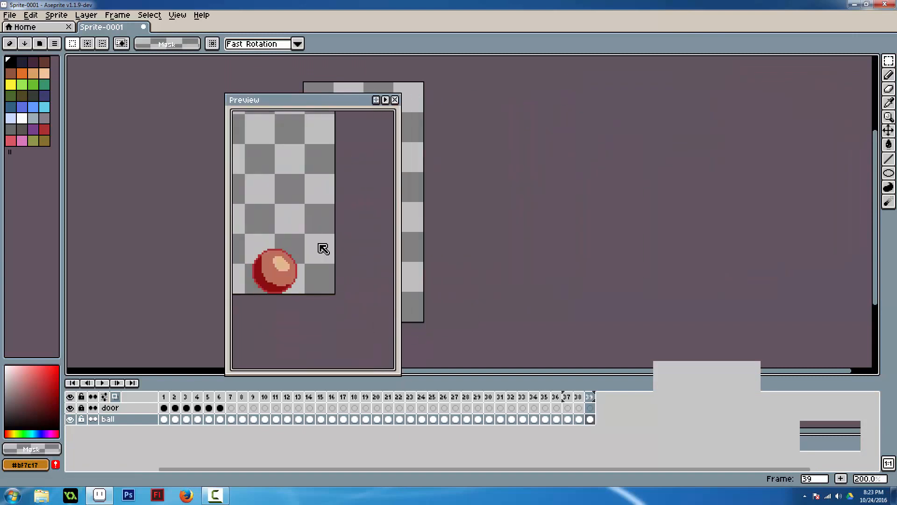
{"action": "left_click_drag", "start_coordinate": [323, 249], "coordinate": [361, 309]}
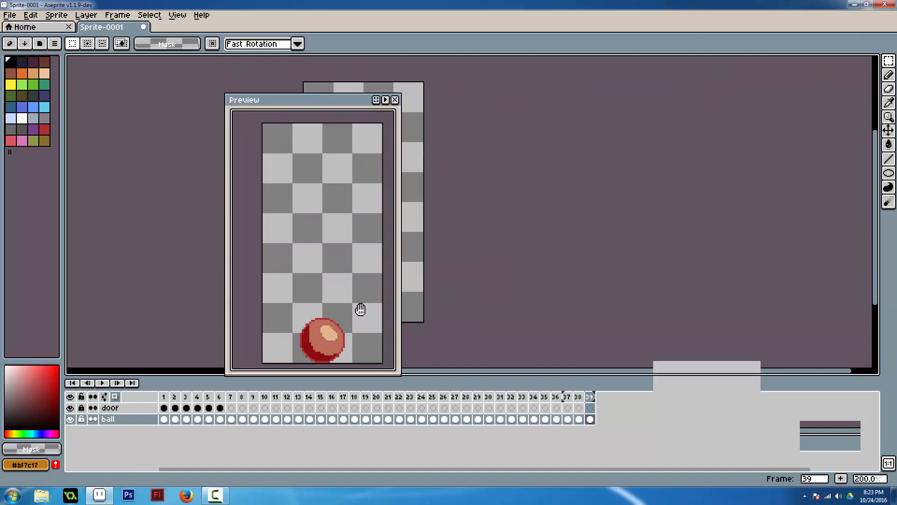
{"action": "left_click", "coordinate": [386, 100]}
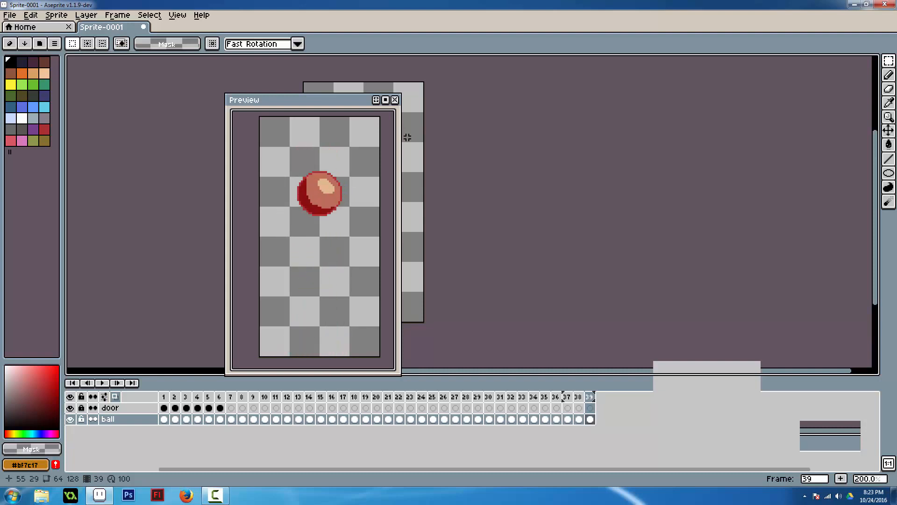
{"action": "left_click", "coordinate": [385, 99]}
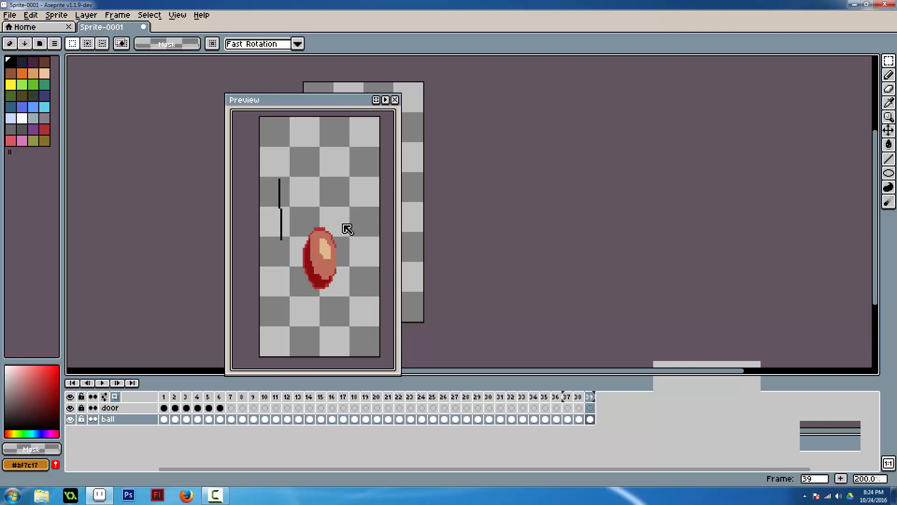
Replay the animation in the preview window beside the canvas and close the preview.
{"action": "left_click_drag", "start_coordinate": [359, 107], "coordinate": [647, 87]}
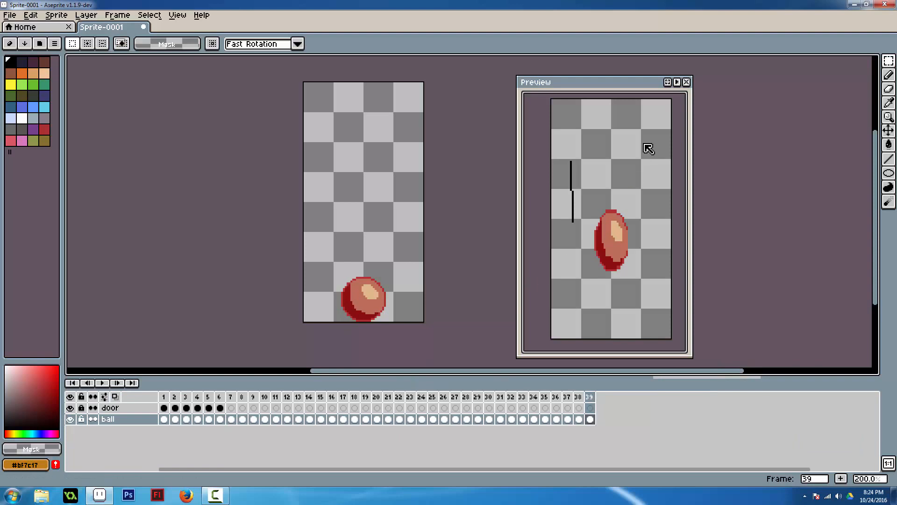
{"action": "left_click", "coordinate": [677, 83]}
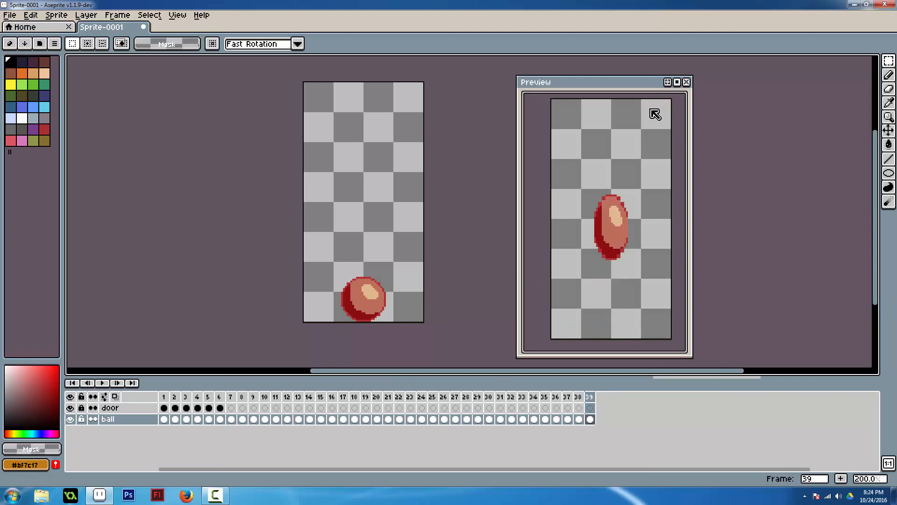
{"action": "left_click", "coordinate": [686, 83]}
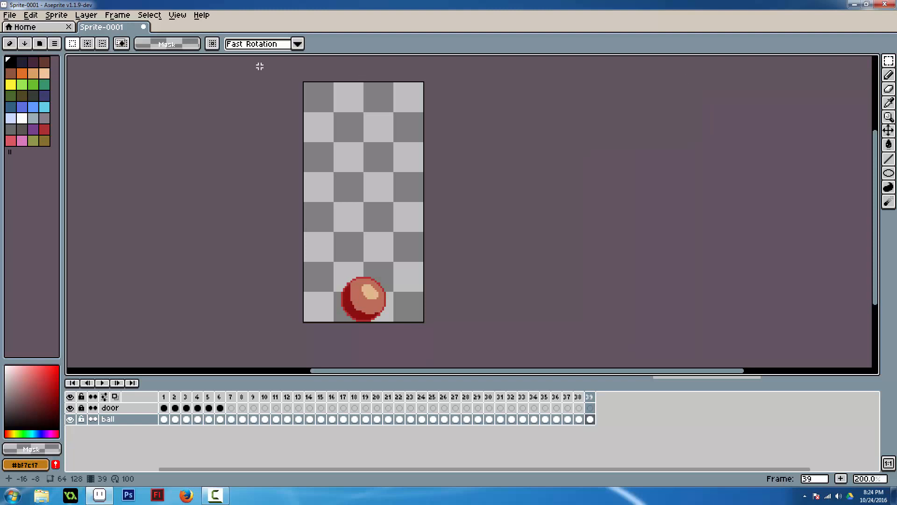
Set a constant frame duration of 50 milliseconds for all 39 frames.
{"action": "left_click", "coordinate": [56, 15]}
{"action": "mouse_move", "coordinate": [35, 18]}
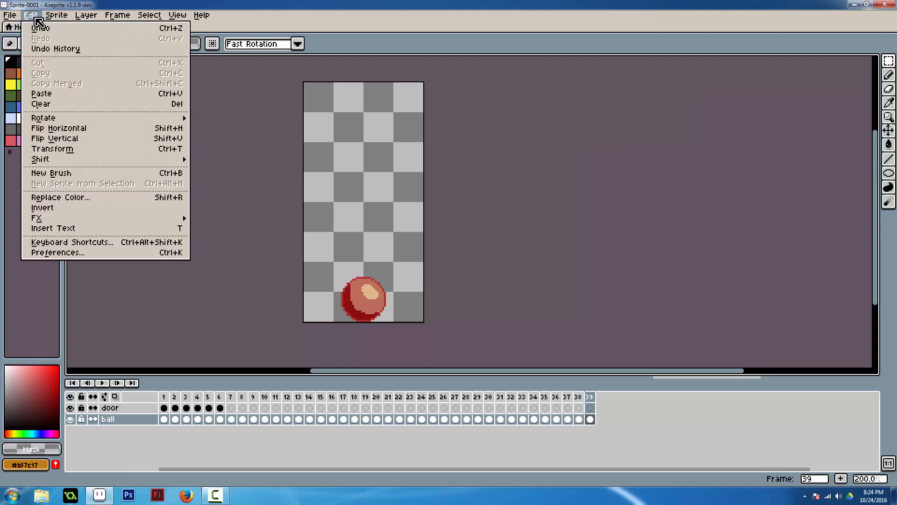
{"action": "mouse_move", "coordinate": [96, 17]}
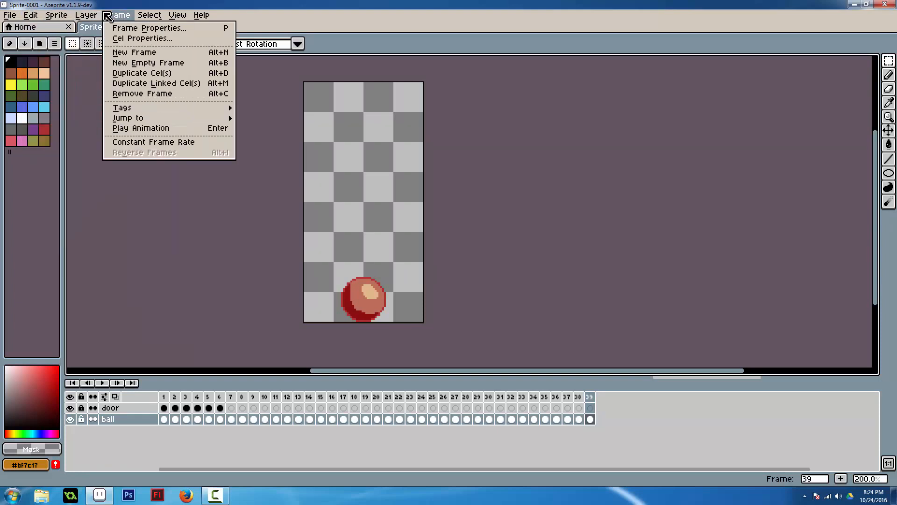
{"action": "left_click", "coordinate": [140, 142]}
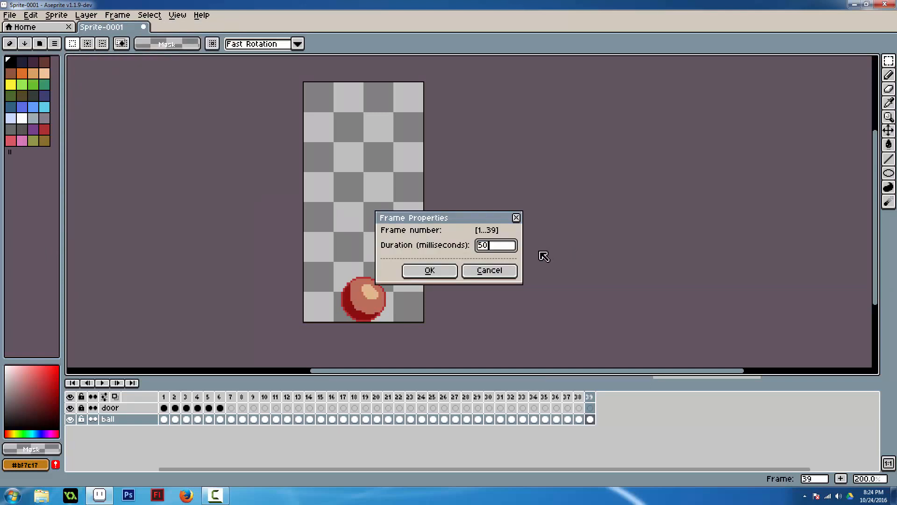
{"action": "key", "text": "Return"}
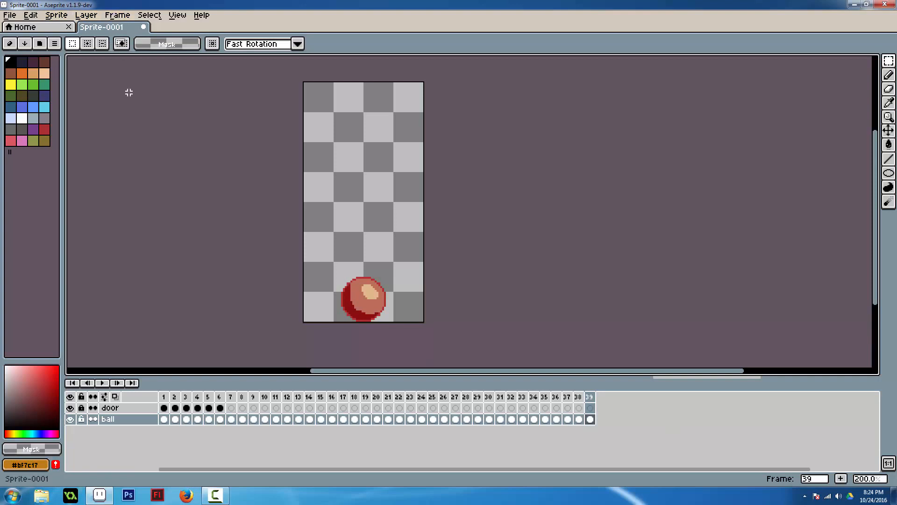
Open the animation preview, fit the whole sprite in it, watch the bounce at the new speed, and close the preview.
{"action": "key", "text": "F7"}
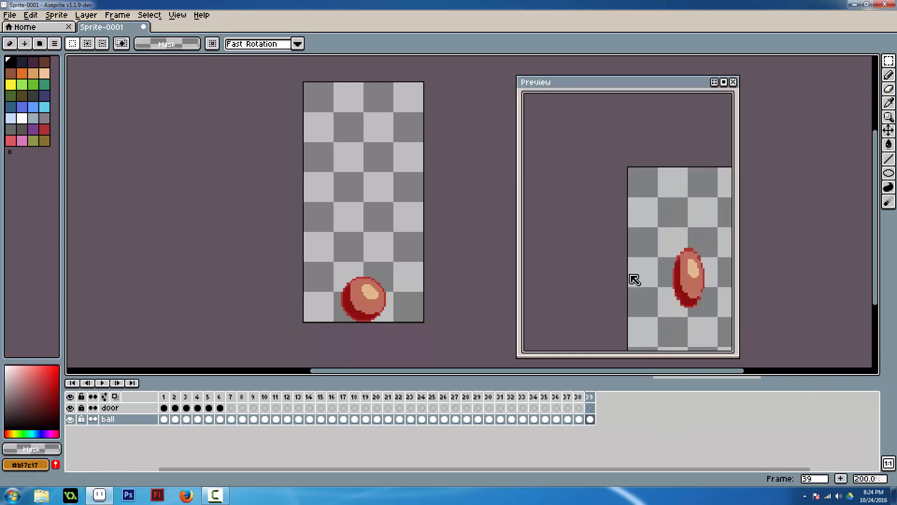
{"action": "left_click_drag", "start_coordinate": [633, 281], "coordinate": [635, 257]}
{"action": "scroll", "coordinate": [561, 220], "scroll_direction": "down", "scroll_amount": 1}
{"action": "scroll", "coordinate": [609, 251], "scroll_direction": "up", "scroll_amount": 1}
{"action": "key", "text": "Return"}
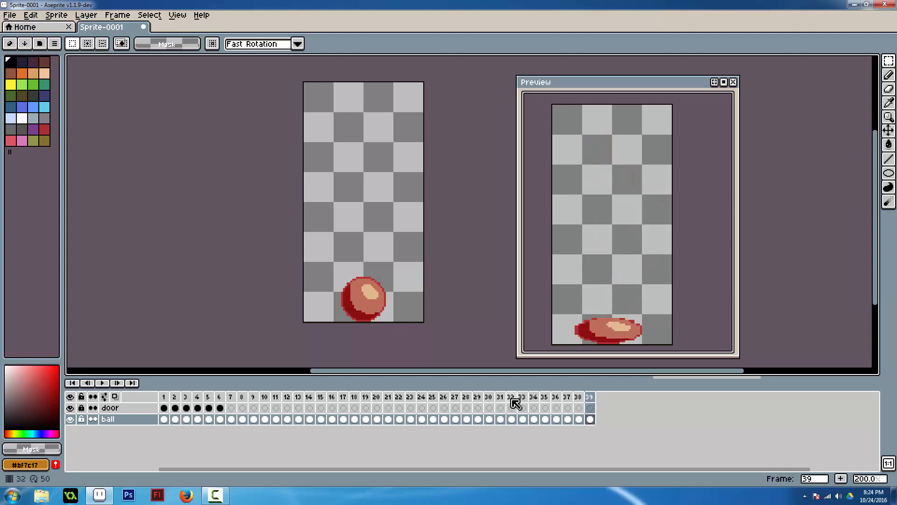
{"action": "left_click_drag", "start_coordinate": [571, 162], "coordinate": [577, 162]}
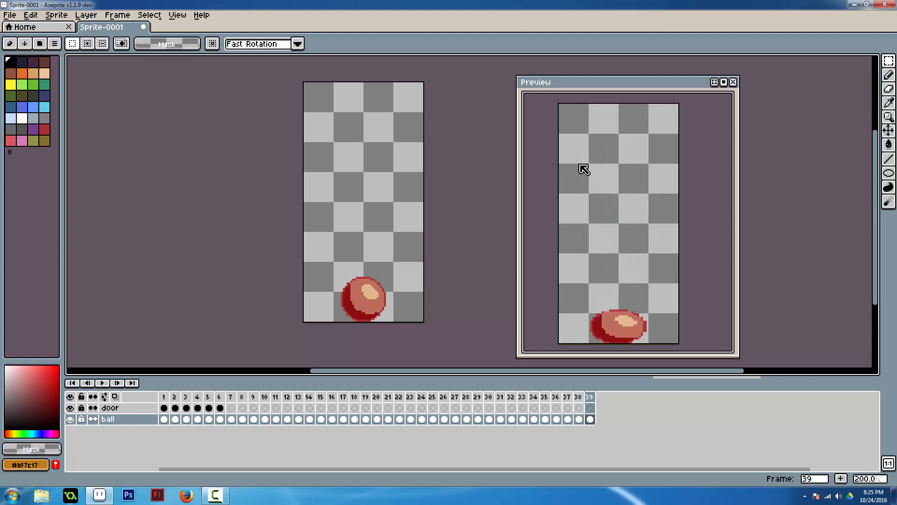
{"action": "left_click_drag", "start_coordinate": [606, 80], "coordinate": [504, 80]}
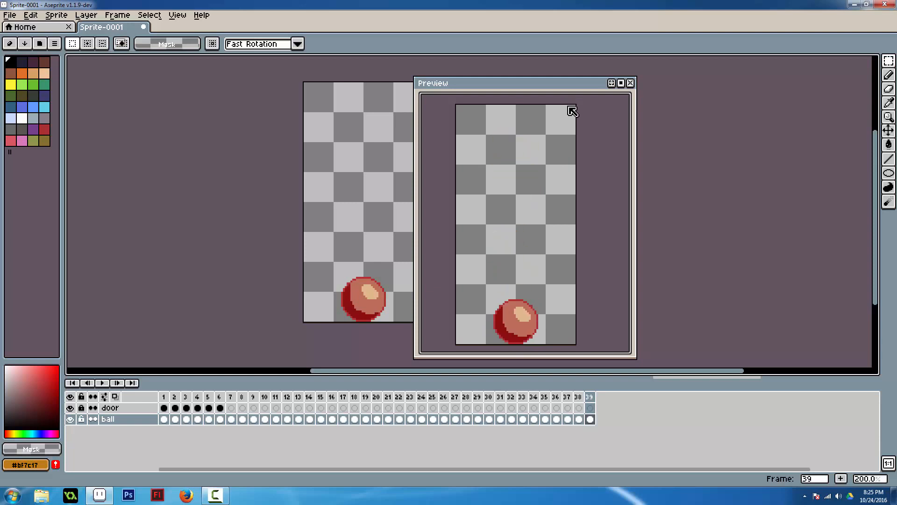
{"action": "left_click_drag", "start_coordinate": [584, 142], "coordinate": [585, 142]}
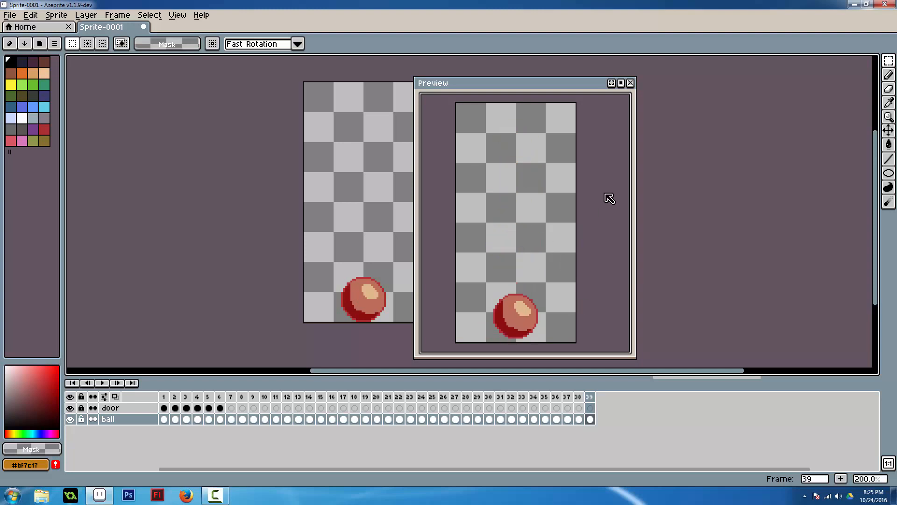
{"action": "left_click", "coordinate": [632, 83]}
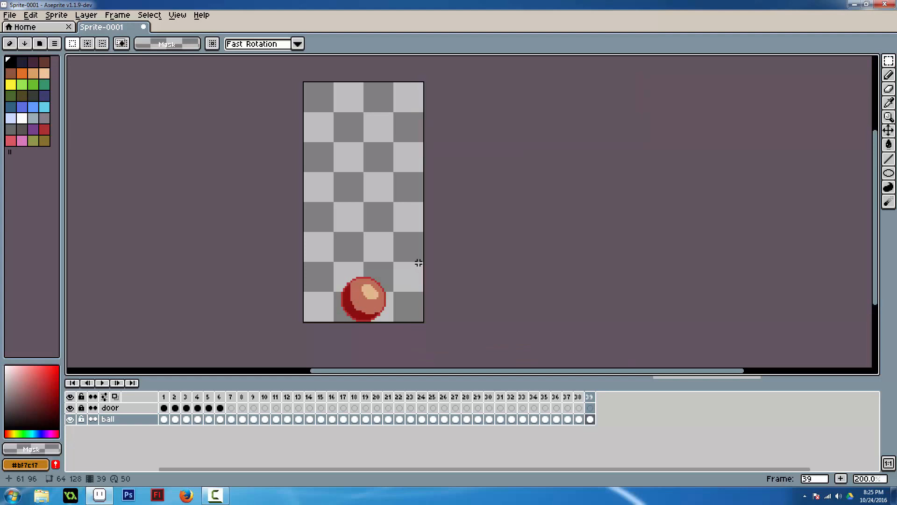
Clear the selection around the ball and play the animation on the canvas to examine the squash at the ground.
{"action": "left_click_drag", "start_coordinate": [400, 276], "coordinate": [378, 313]}
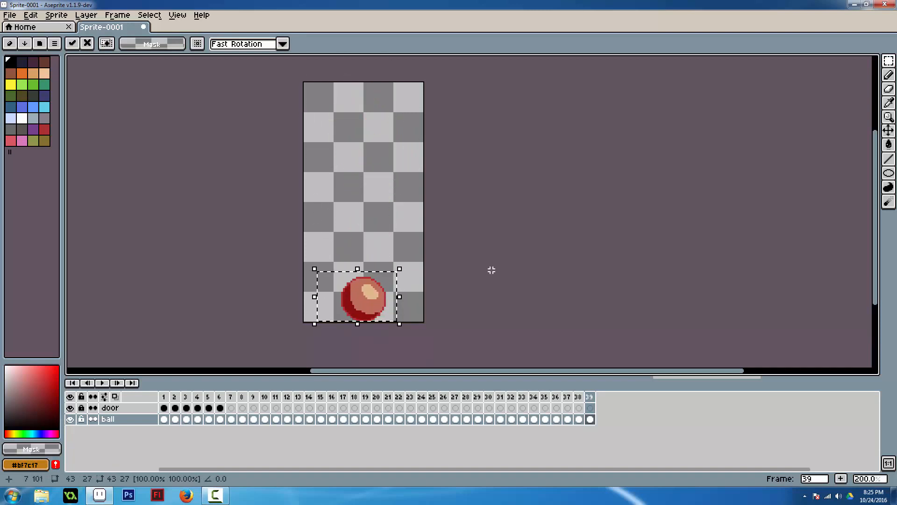
{"action": "left_click", "coordinate": [491, 270]}
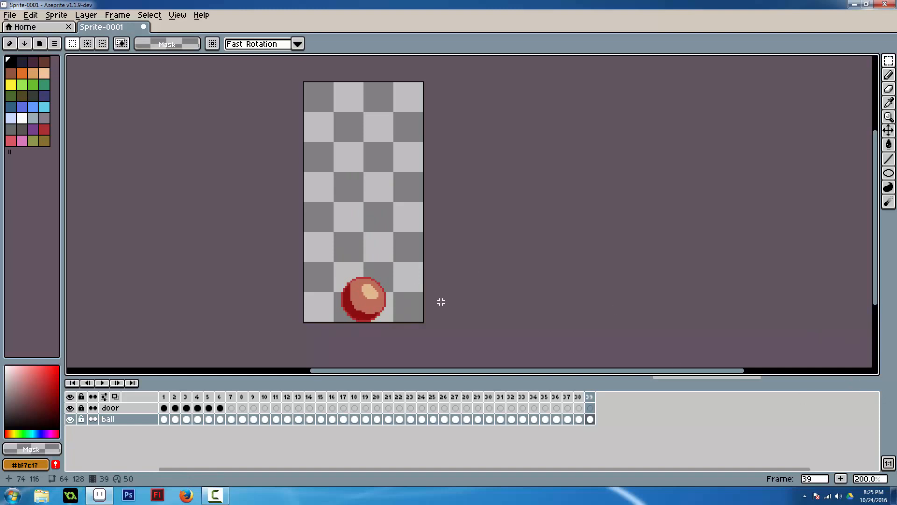
{"action": "key", "text": "Return"}
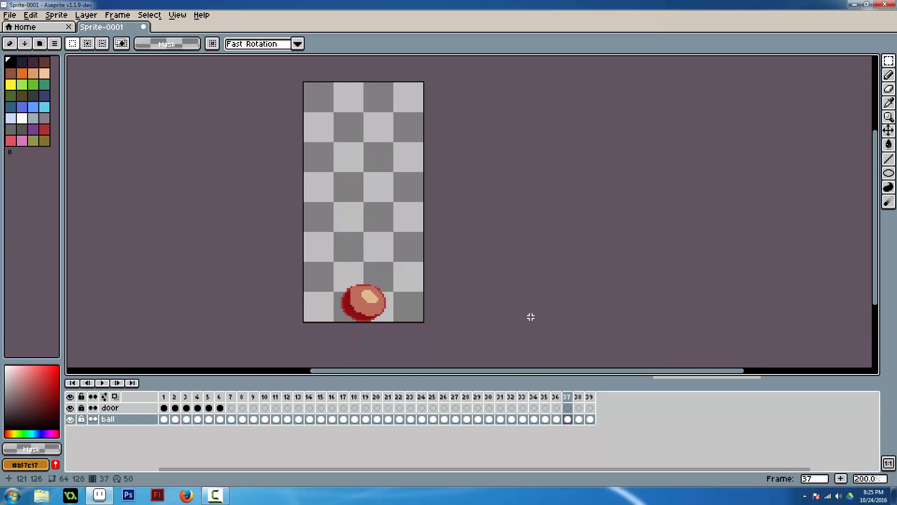
{"action": "scroll", "coordinate": [400, 326], "scroll_direction": "up", "scroll_amount": 2}
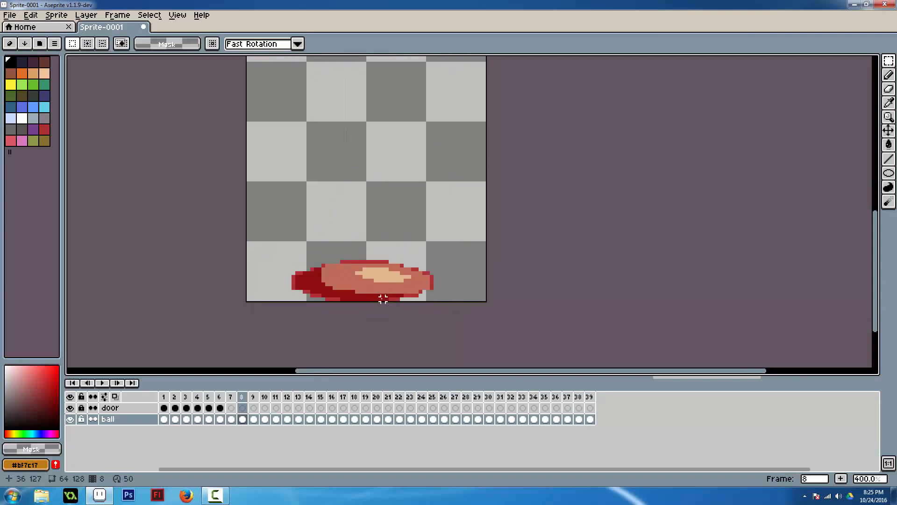
{"action": "scroll", "coordinate": [518, 239], "scroll_direction": "down", "scroll_amount": 2}
{"action": "left_click_drag", "start_coordinate": [507, 221], "coordinate": [445, 276]}
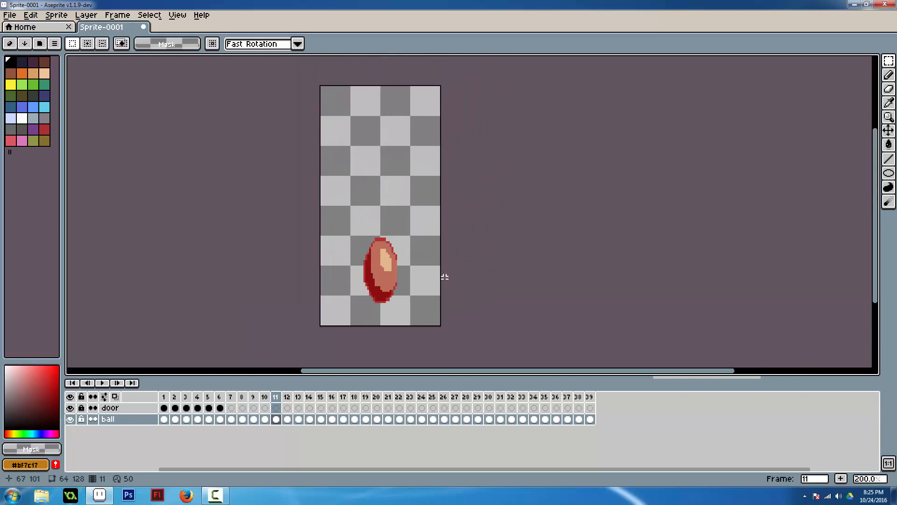
Step back and forth through the frames around the ball's first ground impact, between frames 6 and 8.
{"action": "key", "text": "Left"}
{"action": "key", "text": "Left"}
{"action": "key", "text": "Left"}
{"action": "key", "text": "Left"}
{"action": "key", "text": "Right"}
{"action": "key", "text": "Left"}
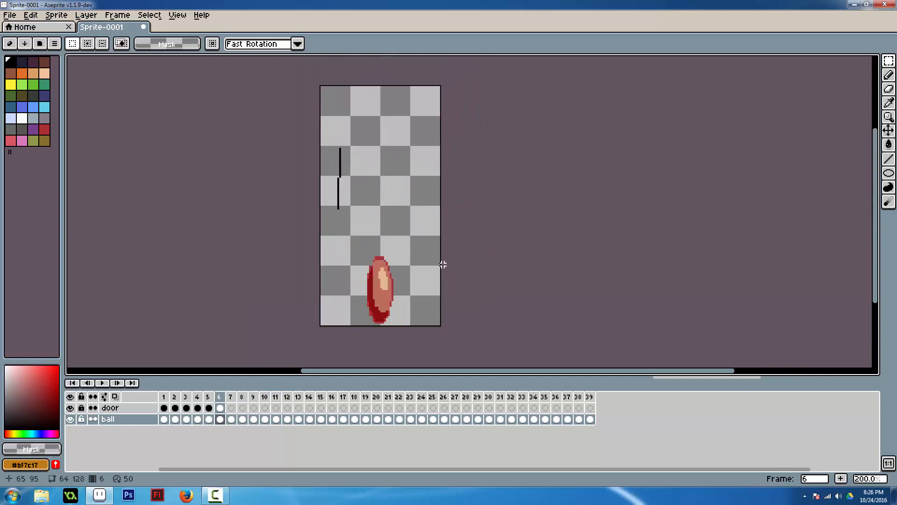
{"action": "key", "text": "Right"}
{"action": "key", "text": "Right"}
Replay the animation on the canvas to review the low bounces and the trapdoor drop, and return to frame 1.
{"action": "key", "text": "Return"}
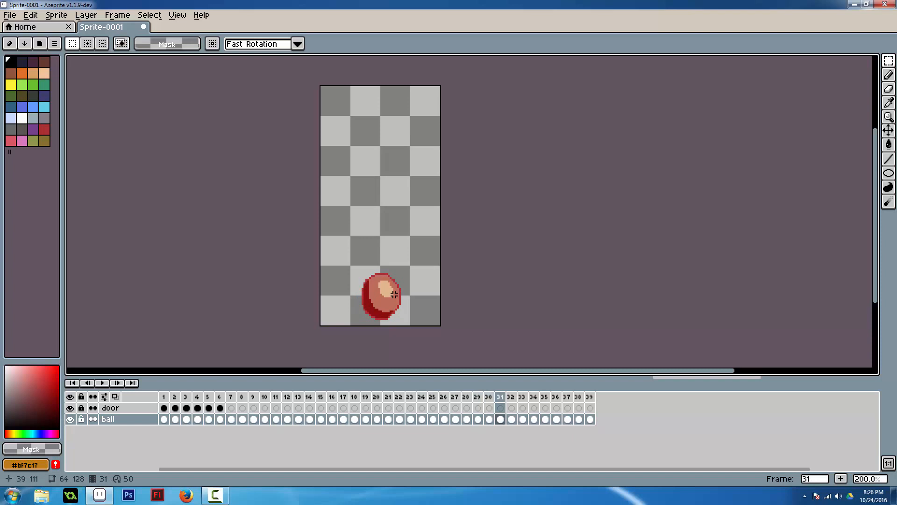
{"action": "scroll", "coordinate": [377, 309], "scroll_direction": "up", "scroll_amount": 1}
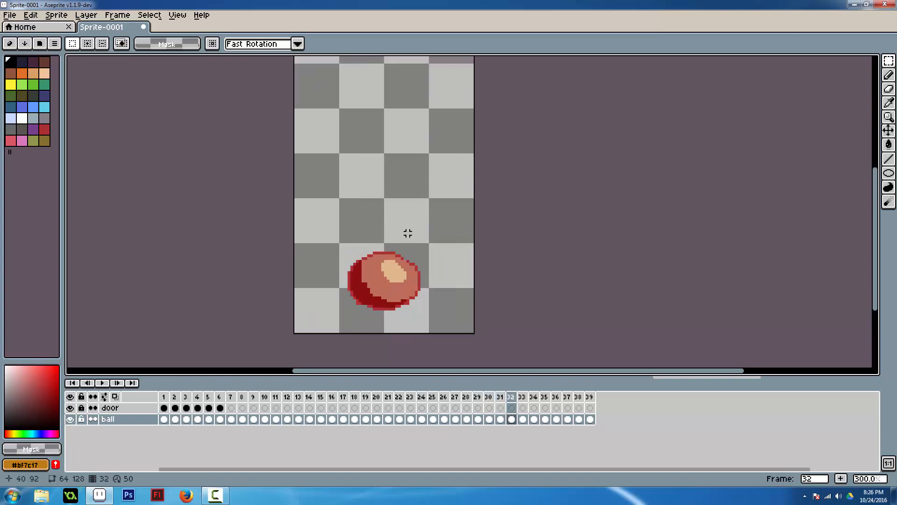
{"action": "left_click_drag", "start_coordinate": [407, 233], "coordinate": [382, 256]}
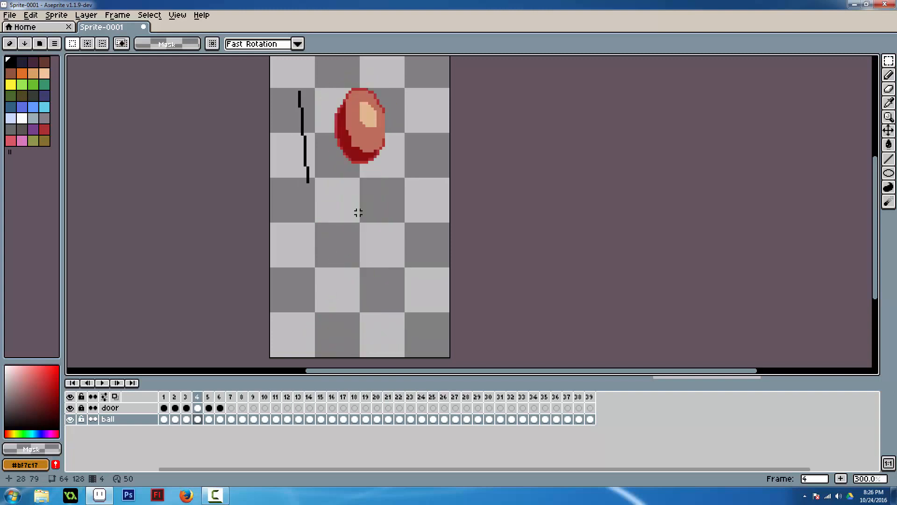
{"action": "scroll", "coordinate": [369, 196], "scroll_direction": "down", "scroll_amount": 1}
{"action": "scroll", "coordinate": [370, 192], "scroll_direction": "up", "scroll_amount": 1}
{"action": "scroll", "coordinate": [363, 206], "scroll_direction": "down", "scroll_amount": 1}
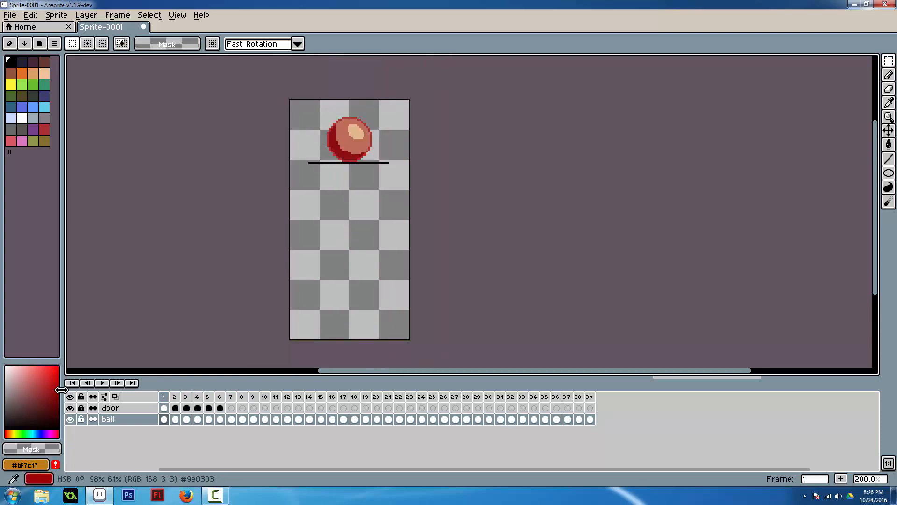
Duplicate frame 1 twice to hold the starting pose, and add three copies of the last frame to hold the resting ball.
{"action": "double_click", "coordinate": [846, 479]}
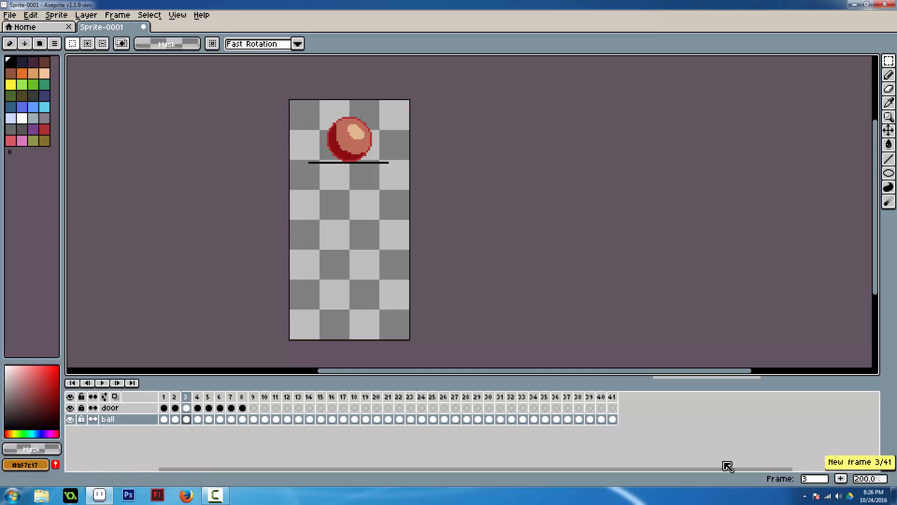
{"action": "left_click", "coordinate": [588, 397]}
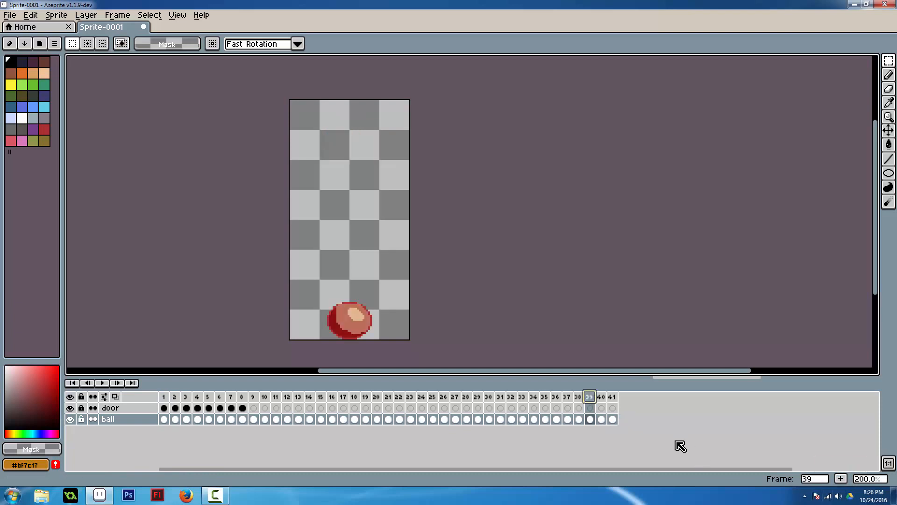
{"action": "key", "text": "Right"}
{"action": "key", "text": "Right"}
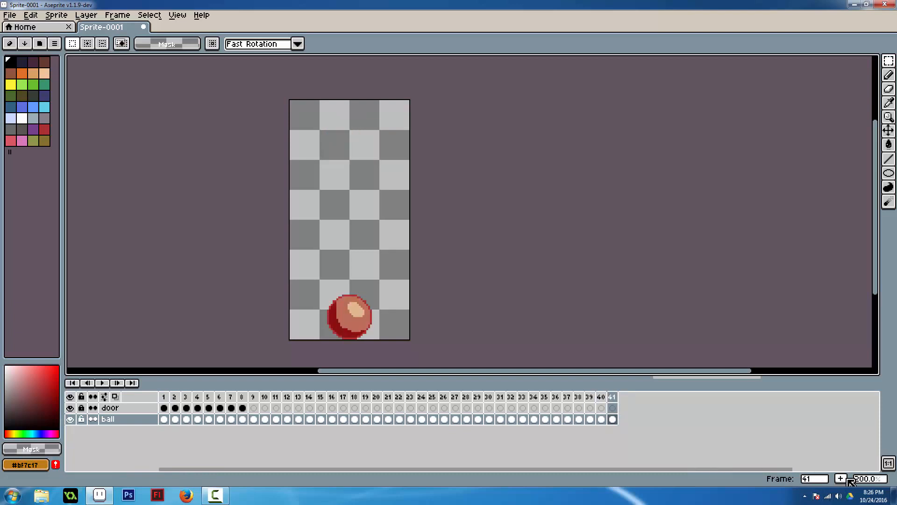
{"action": "left_click", "coordinate": [845, 479]}
{"action": "double_click", "coordinate": [845, 479]}
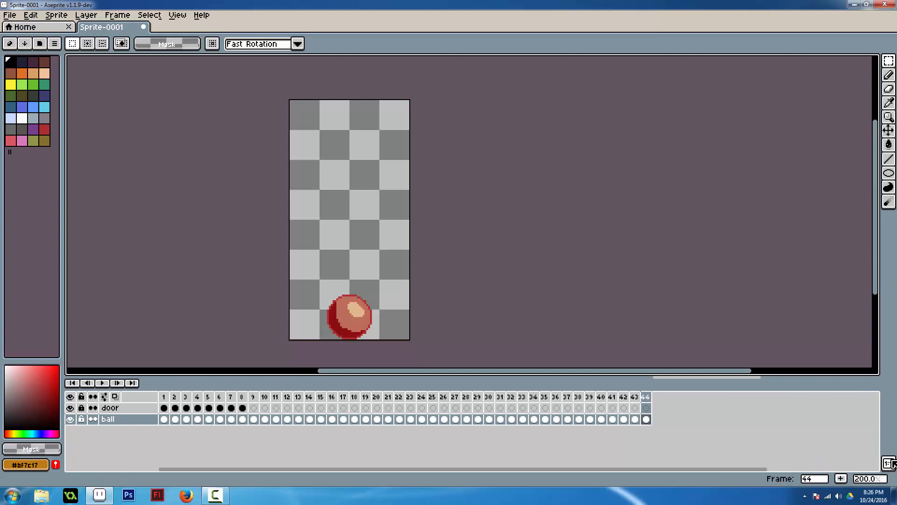
Open the animation preview beside the canvas and review the bounce with the added hold frames.
{"action": "key", "text": "F7"}
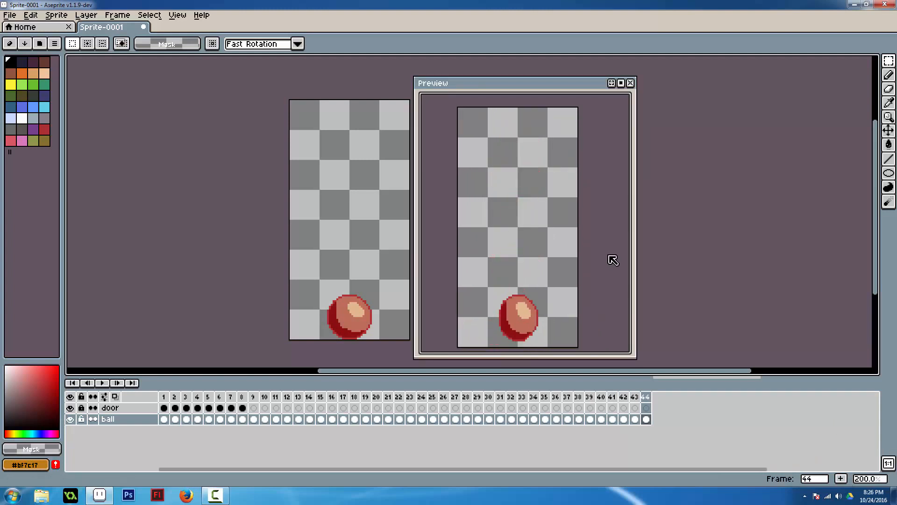
{"action": "left_click_drag", "start_coordinate": [595, 87], "coordinate": [581, 86]}
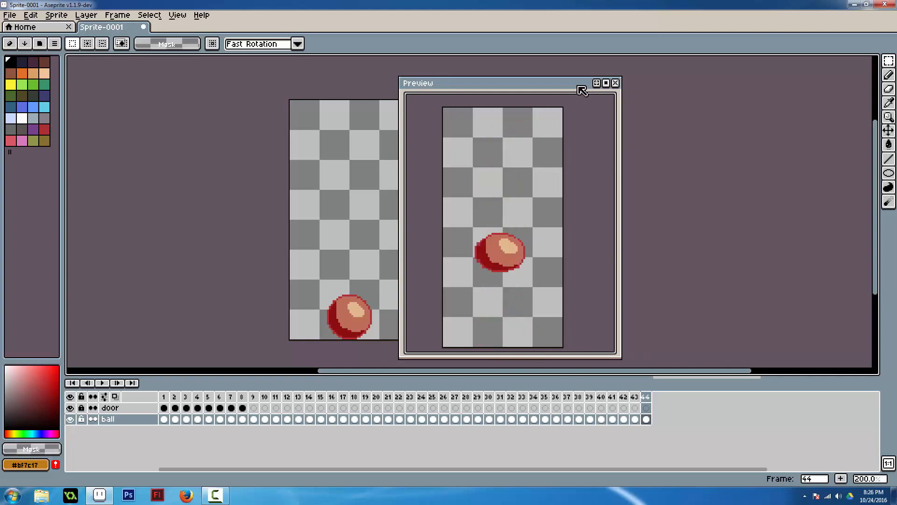